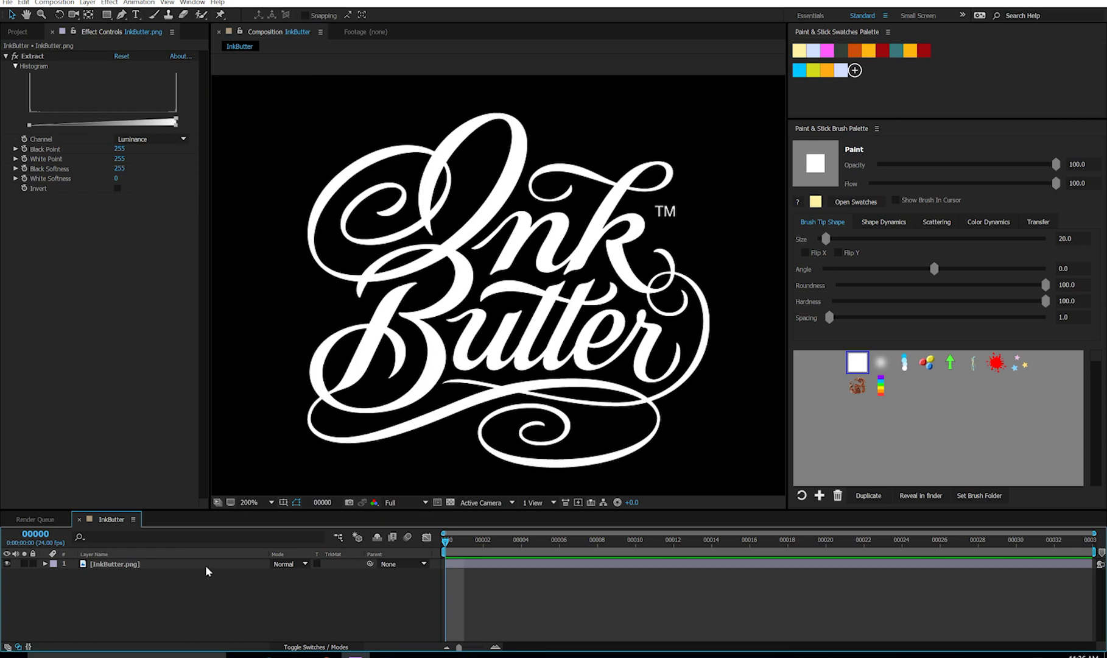
# Show the transparency grid behind the InkButter.png layer and reset its Extract effect
pyautogui.click(131, 566)
pyautogui.click(451, 503)
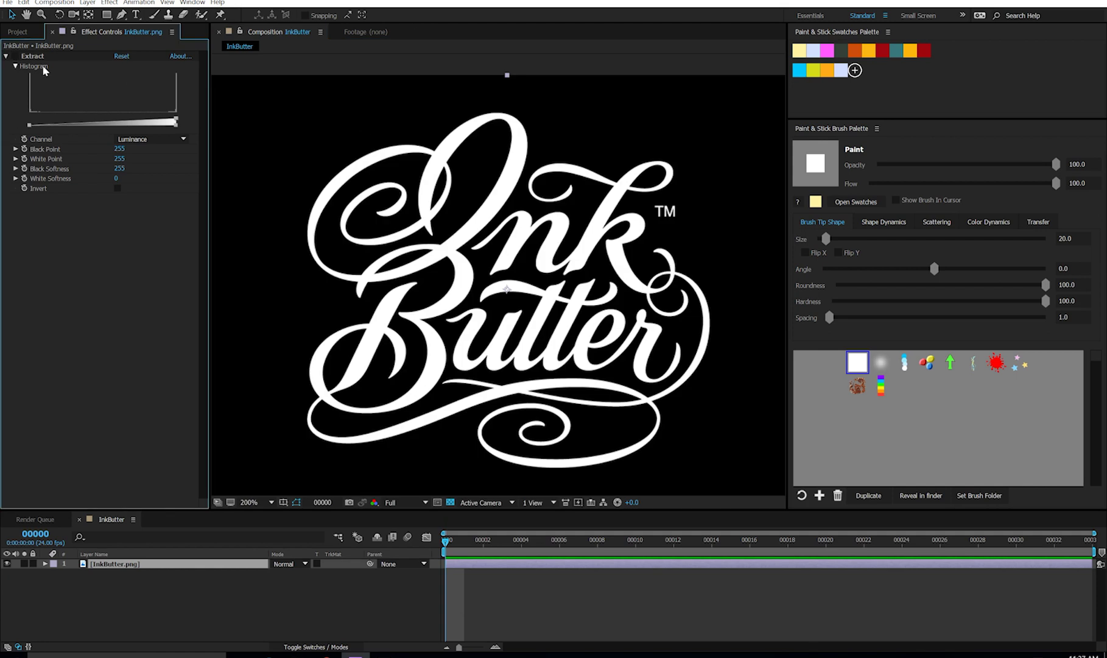
pyautogui.click(15, 56)
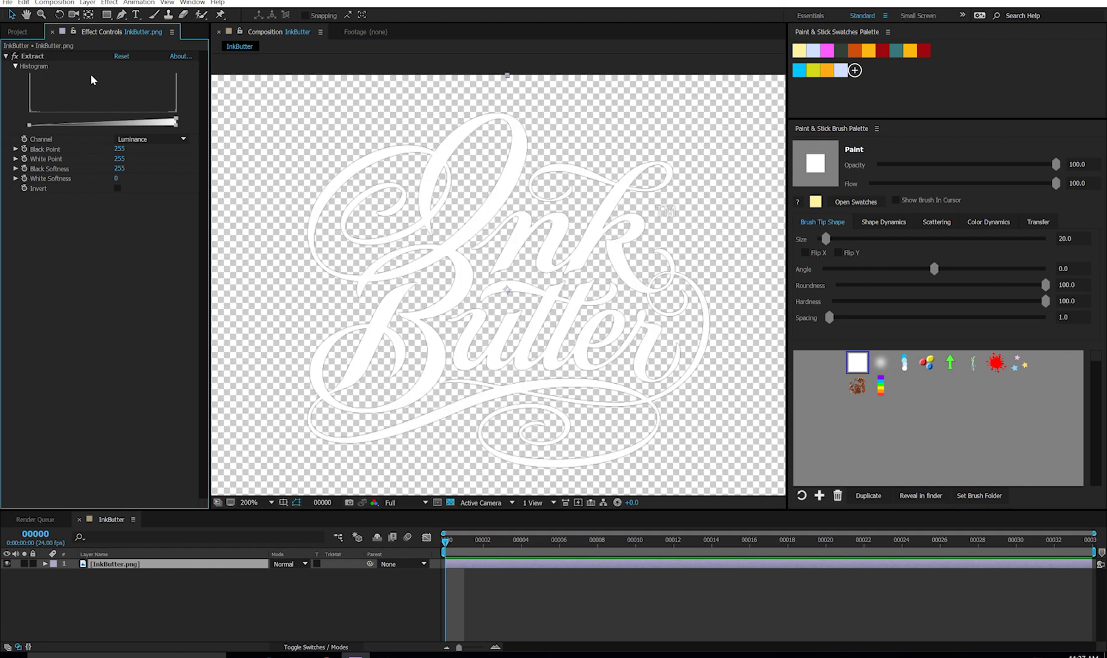
pyautogui.click(129, 56)
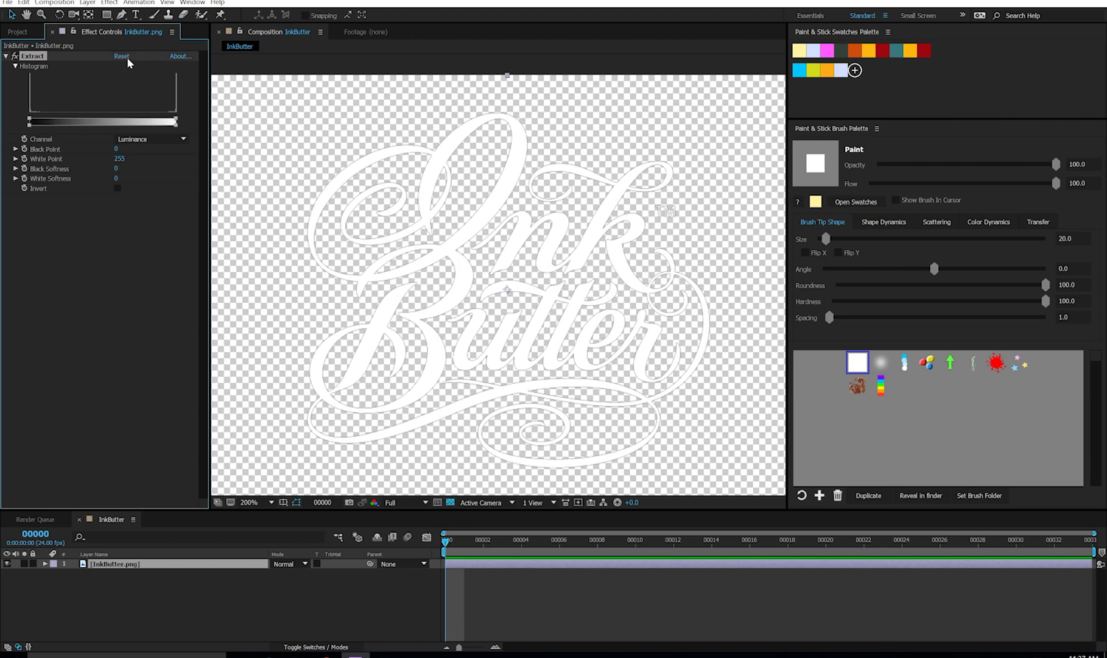
# Set the Extract effect's Black Point and Black Softness to 255 and turn the transparency grid off
pyautogui.moveTo(114, 148); pyautogui.dragTo(333, 172)
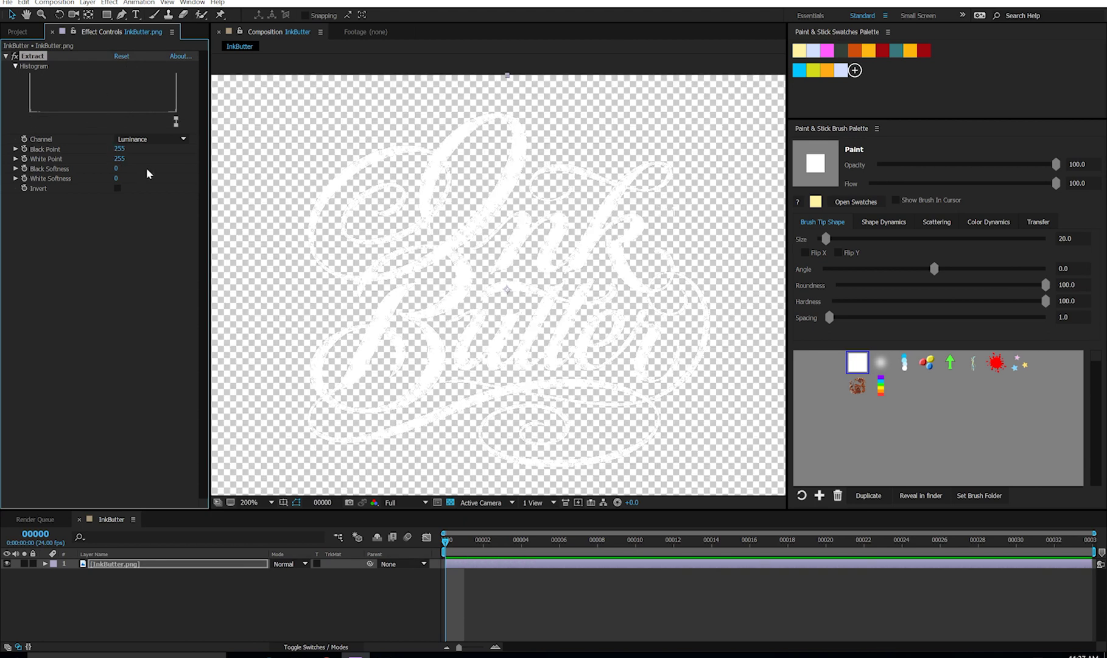
pyautogui.moveTo(114, 168); pyautogui.dragTo(339, 193)
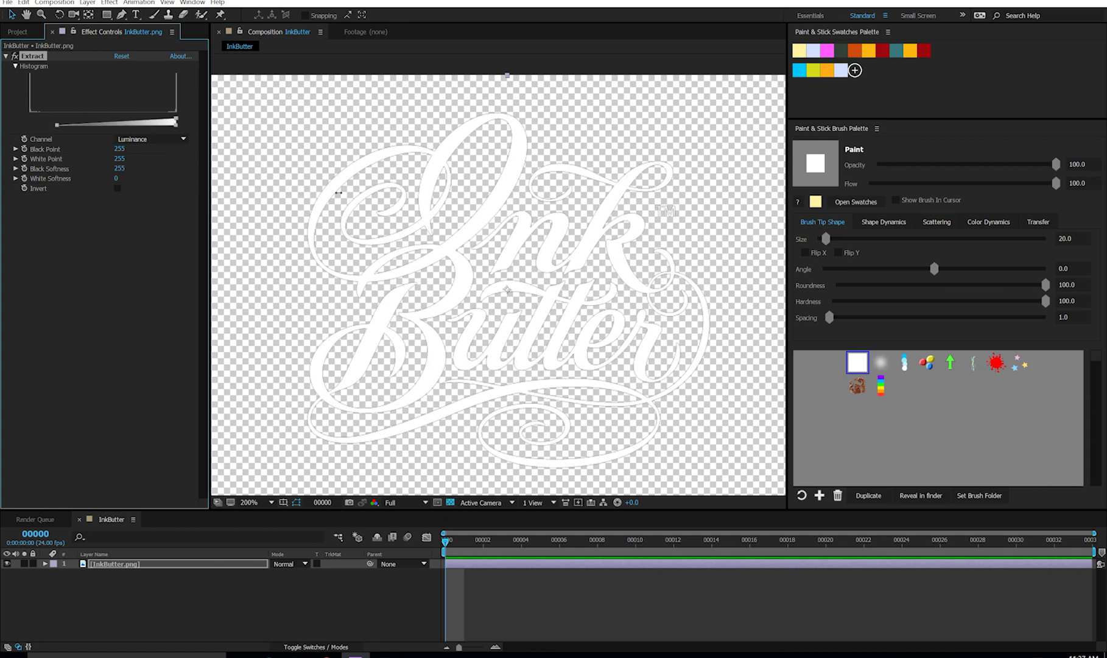
pyautogui.click(450, 502)
pyautogui.click(355, 612)
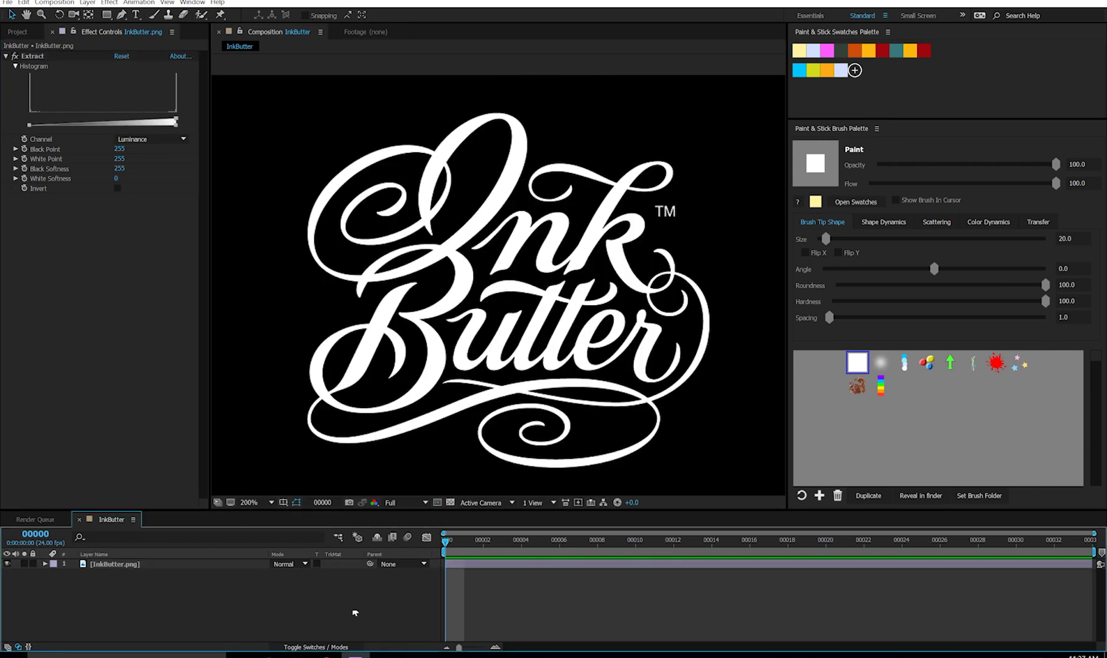
# Create a new white solid layer named draw on above InkButter.png
pyautogui.click(88, 3)
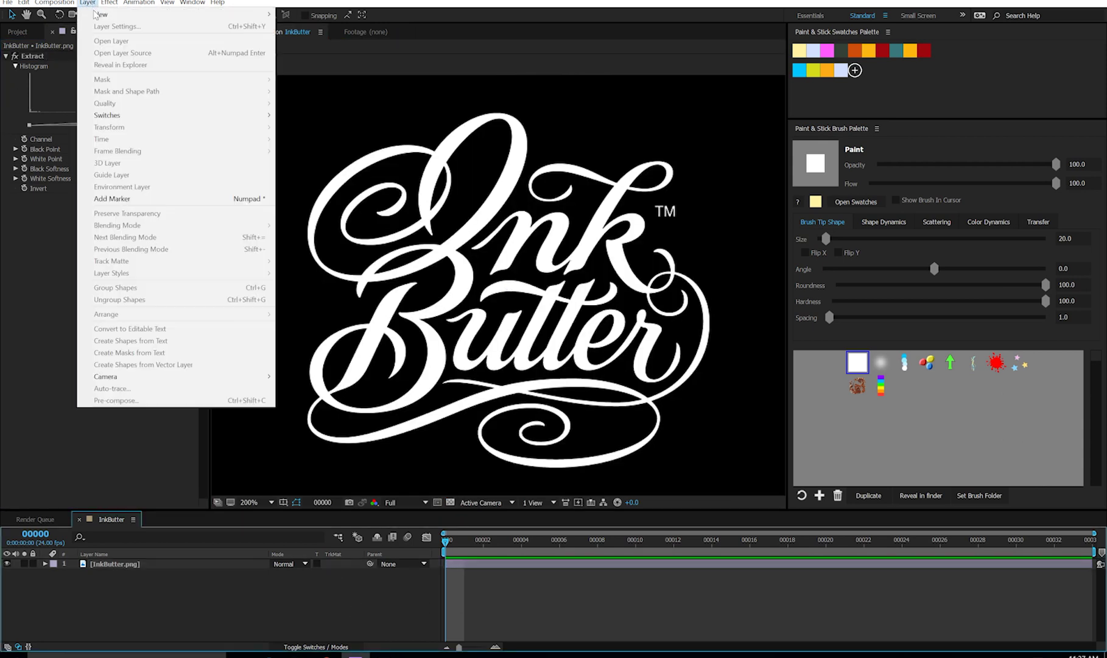
pyautogui.moveTo(122, 17)
pyautogui.click(307, 26)
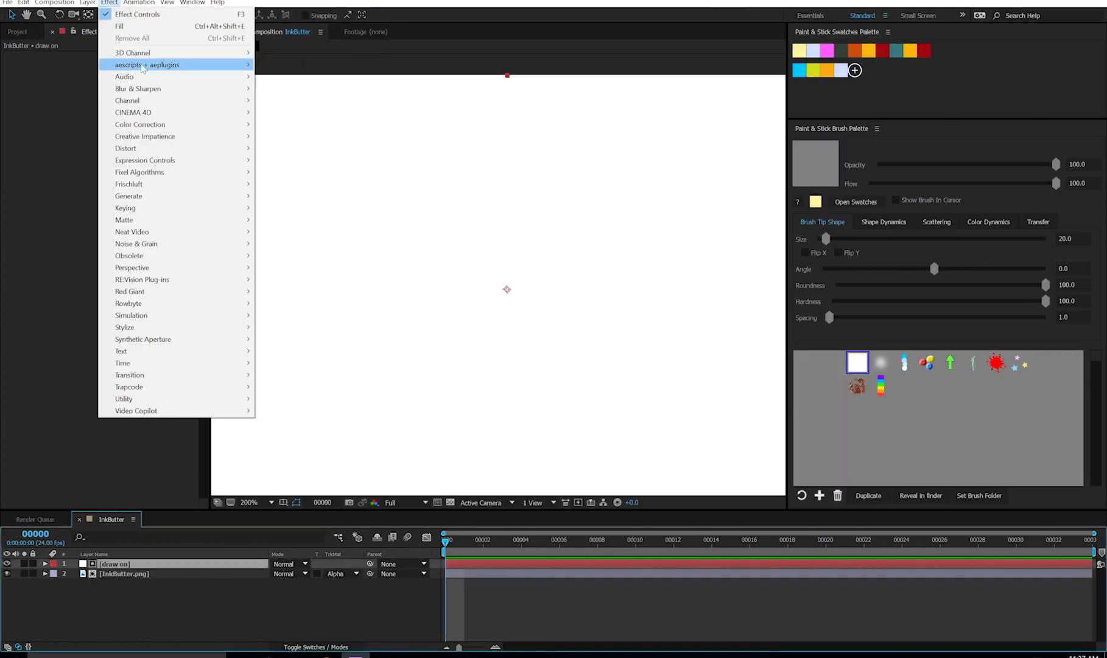
# Apply the Paint & Stick effect to the draw on layer and sample white from the lettering as brush color
pyautogui.moveTo(232, 64)
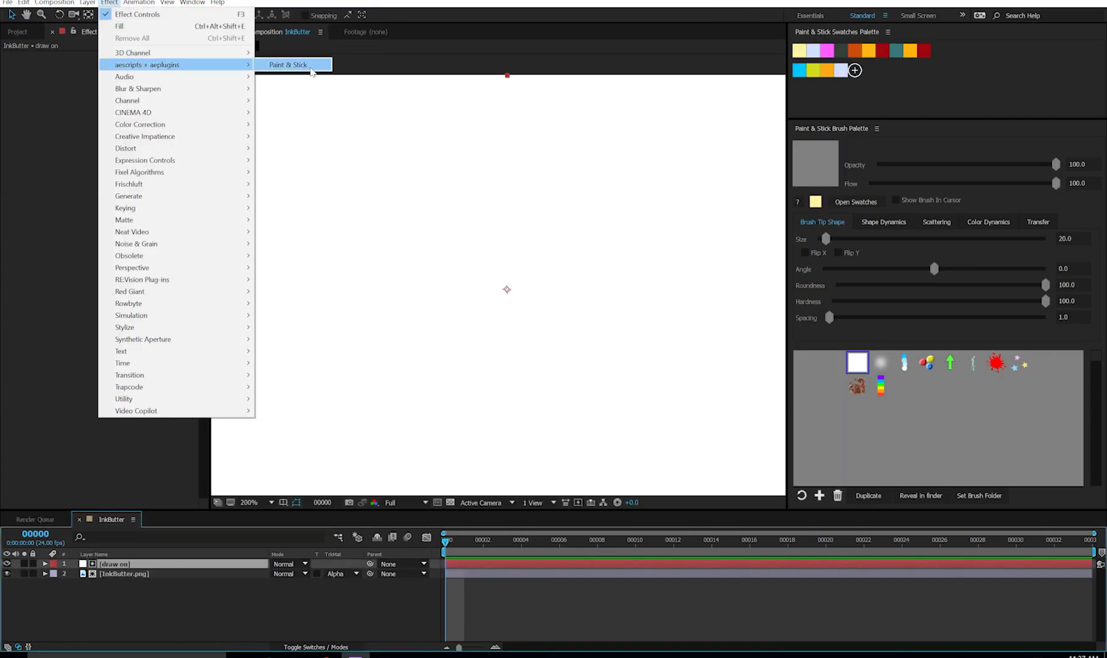
pyautogui.click(307, 65)
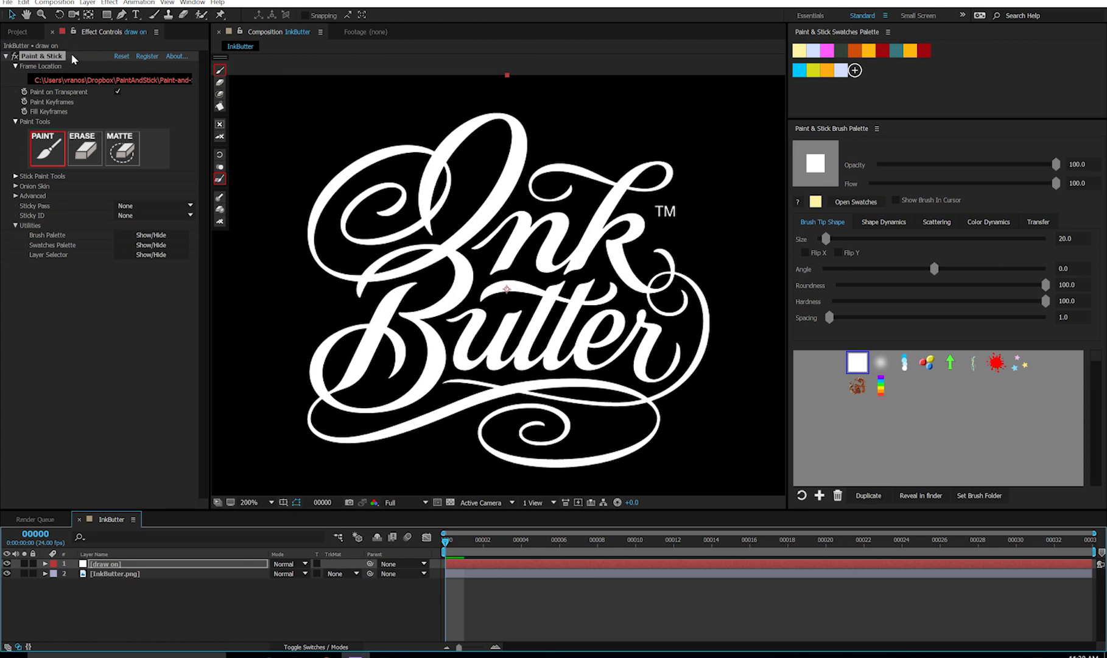
pyautogui.click(369, 238)
pyautogui.keyDown('alt'); pyautogui.click(360, 164); pyautogui.keyUp('alt')
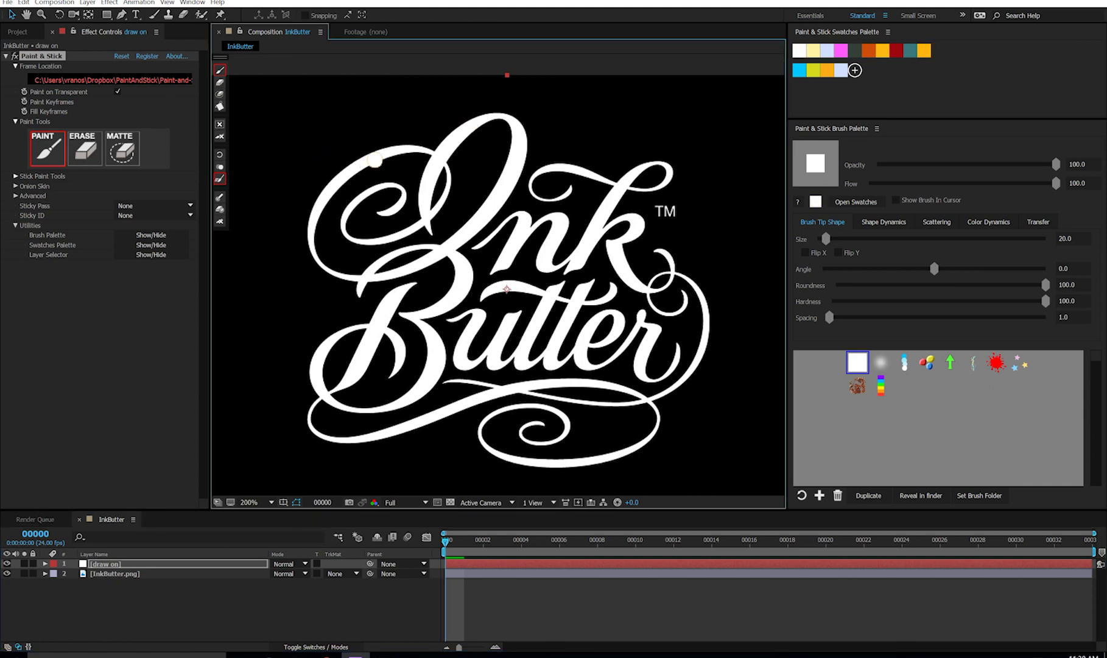
# Apply a Fill effect to the InkButter.png layer and set its color to dark gray 2A2A2A
pyautogui.click(97, 573)
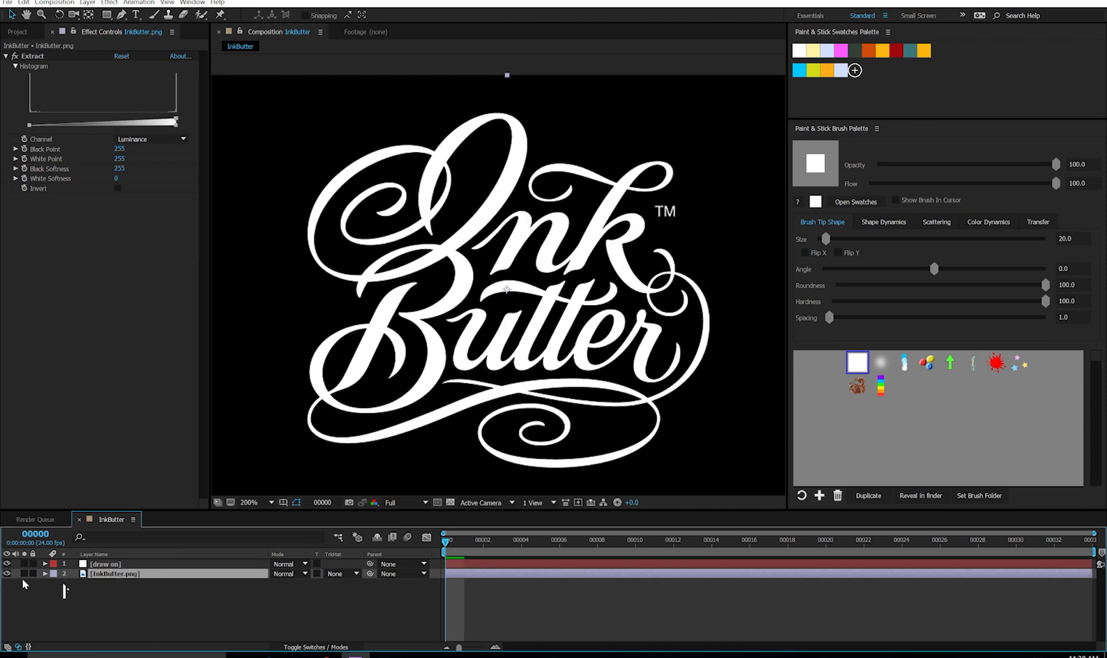
pyautogui.click(108, 3)
pyautogui.moveTo(201, 195)
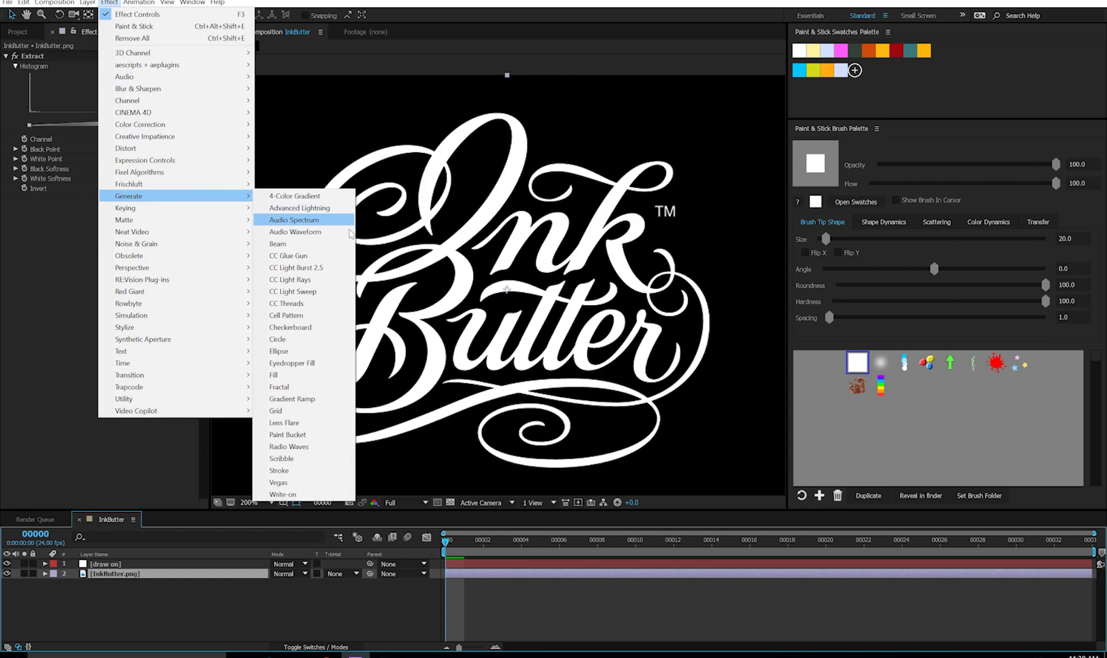
pyautogui.click(280, 375)
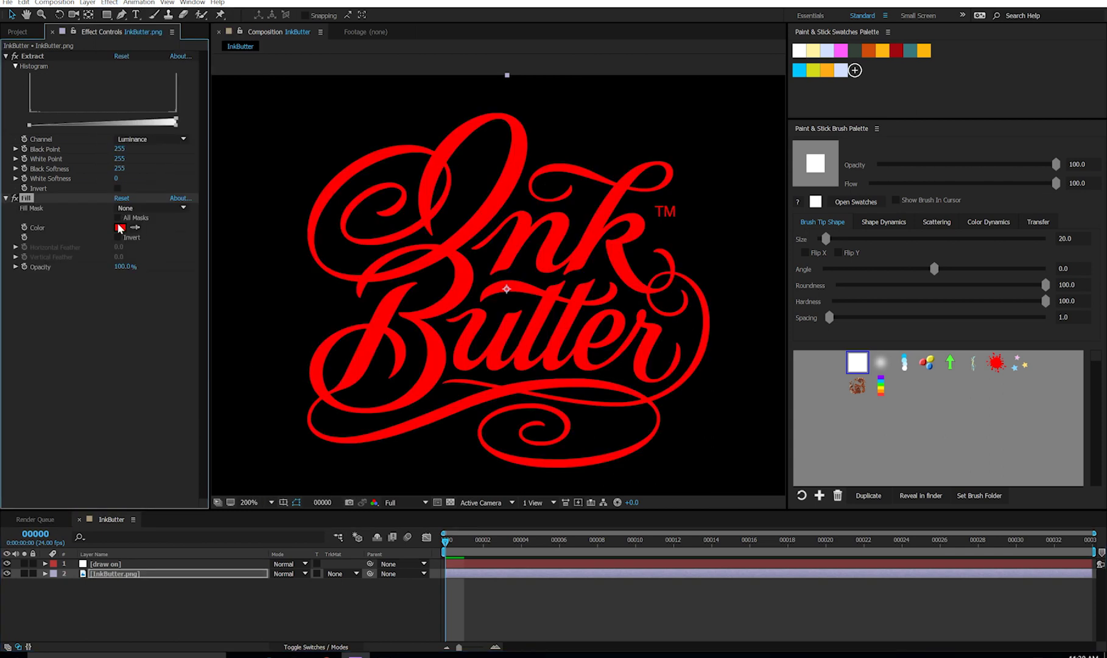
pyautogui.click(120, 228)
pyautogui.moveTo(173, 316); pyautogui.dragTo(149, 378)
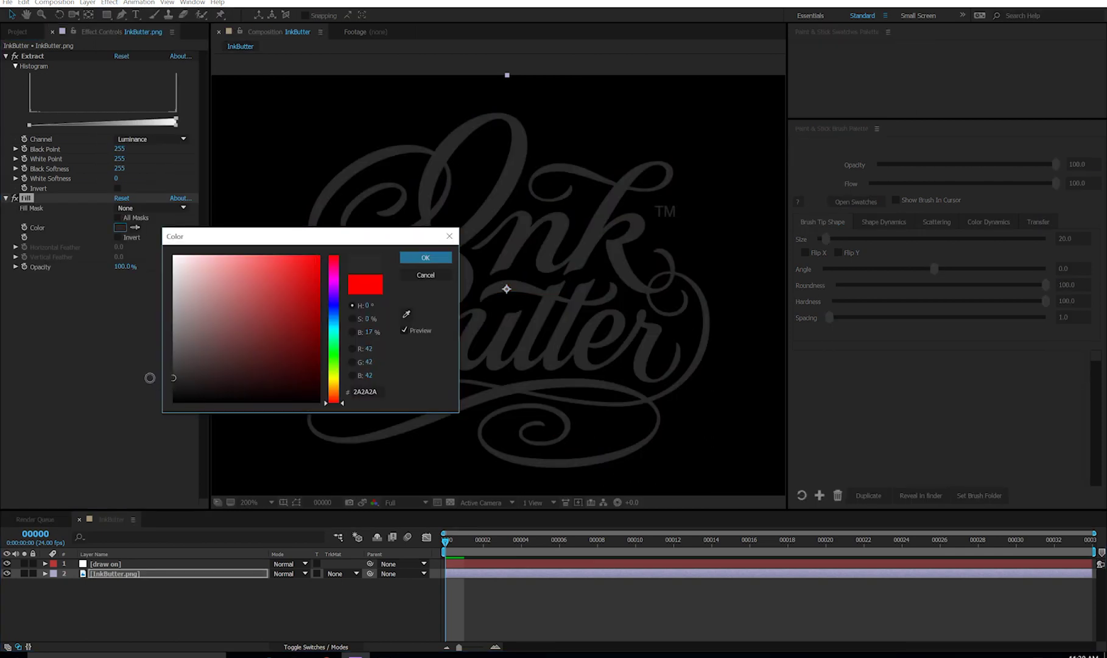
pyautogui.click(426, 258)
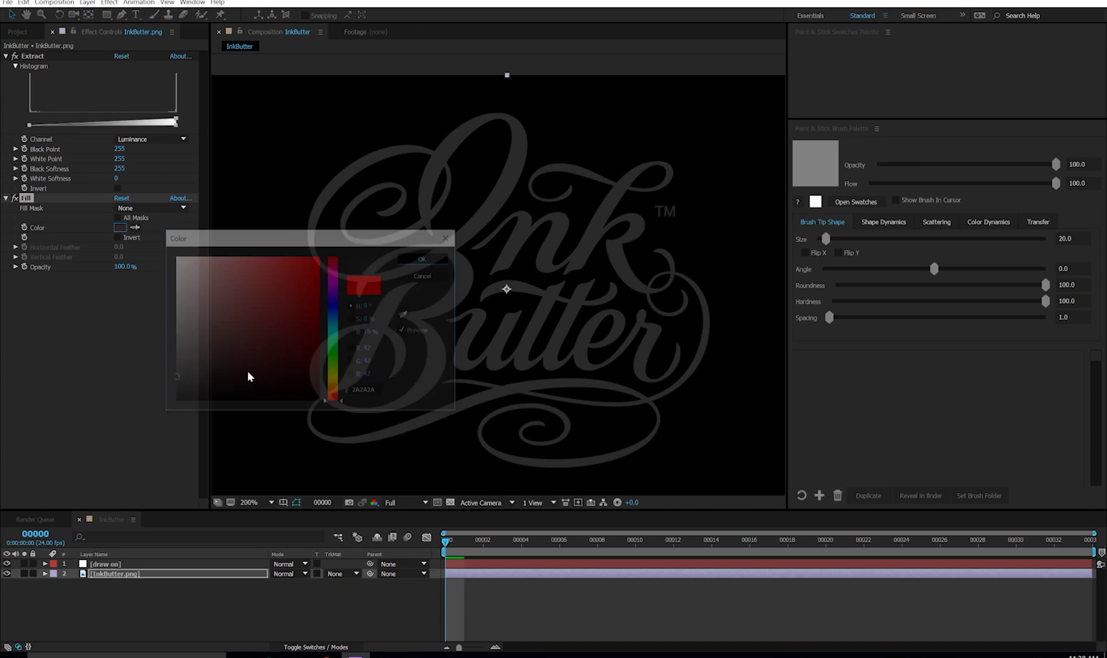
# Paint a white stroke over the inner spiral of the Ink lettering on the draw on layer and preserve underlying transparency
pyautogui.click(106, 566)
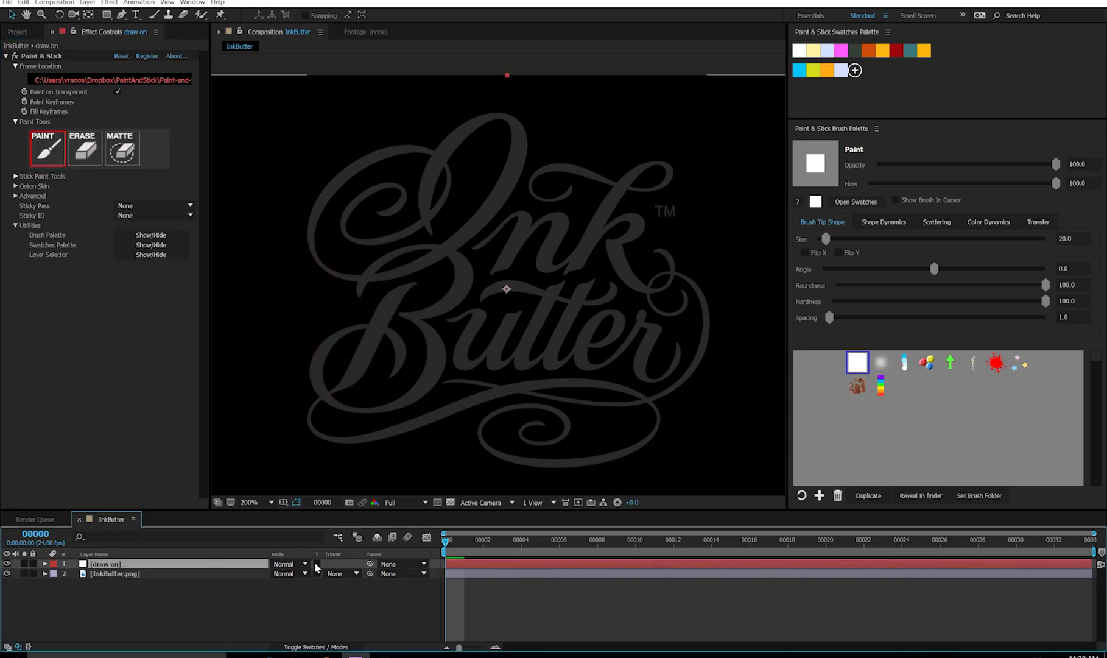
pyautogui.click(59, 56)
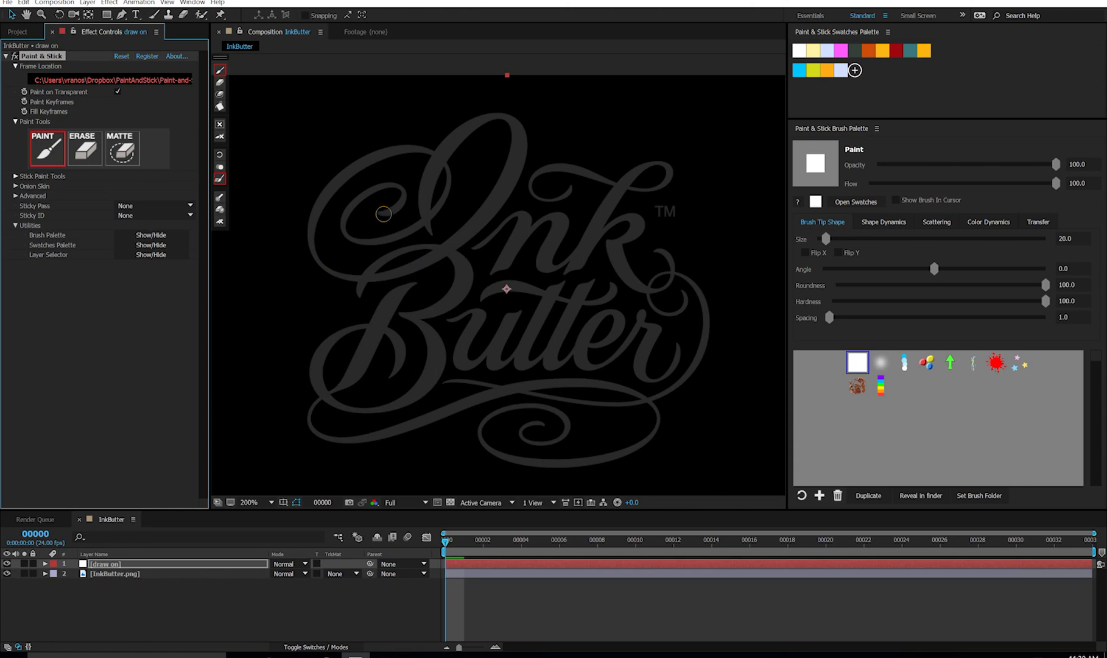
pyautogui.moveTo(385, 212)
pyautogui.mouseDown()
pyautogui.moveTo(380, 188)
pyautogui.moveTo(360, 206)
pyautogui.mouseUp()
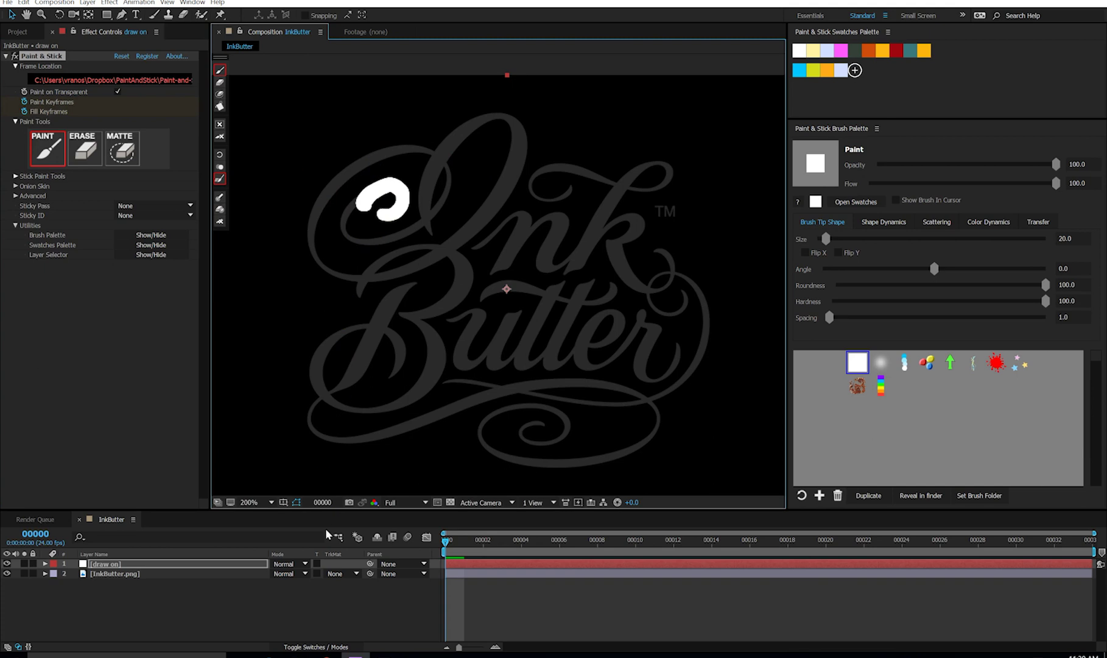
pyautogui.click(316, 564)
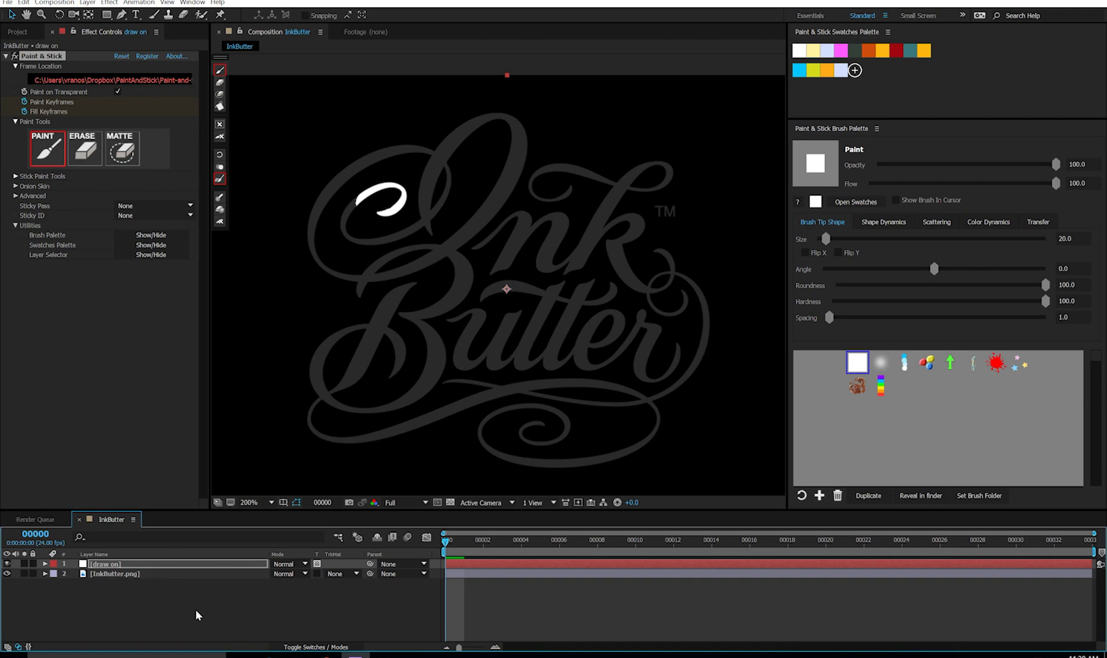
# Undo the extra paint dab and reveal the draw on layer's Paint & Stick keyframes in the timeline
pyautogui.click(374, 215)
pyautogui.hotkey('ctrl', 'z')
pyautogui.press('u')
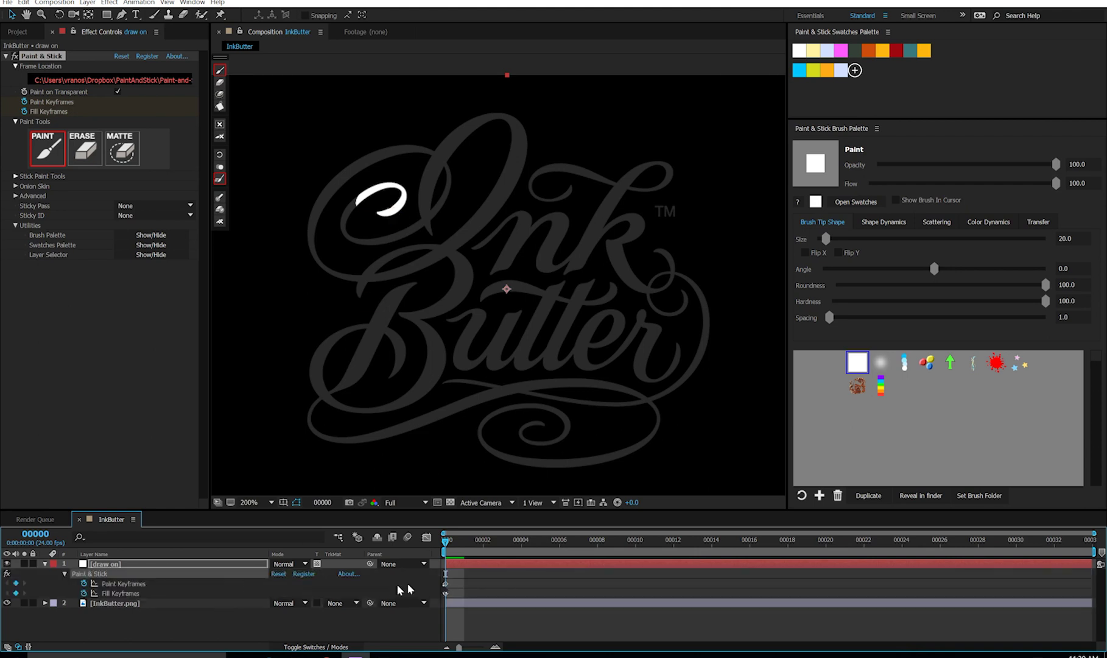
# Paint the lower curve of the spiral separately on frame 1, then return to frame 0
pyautogui.moveTo(448, 542); pyautogui.dragTo(465, 541)
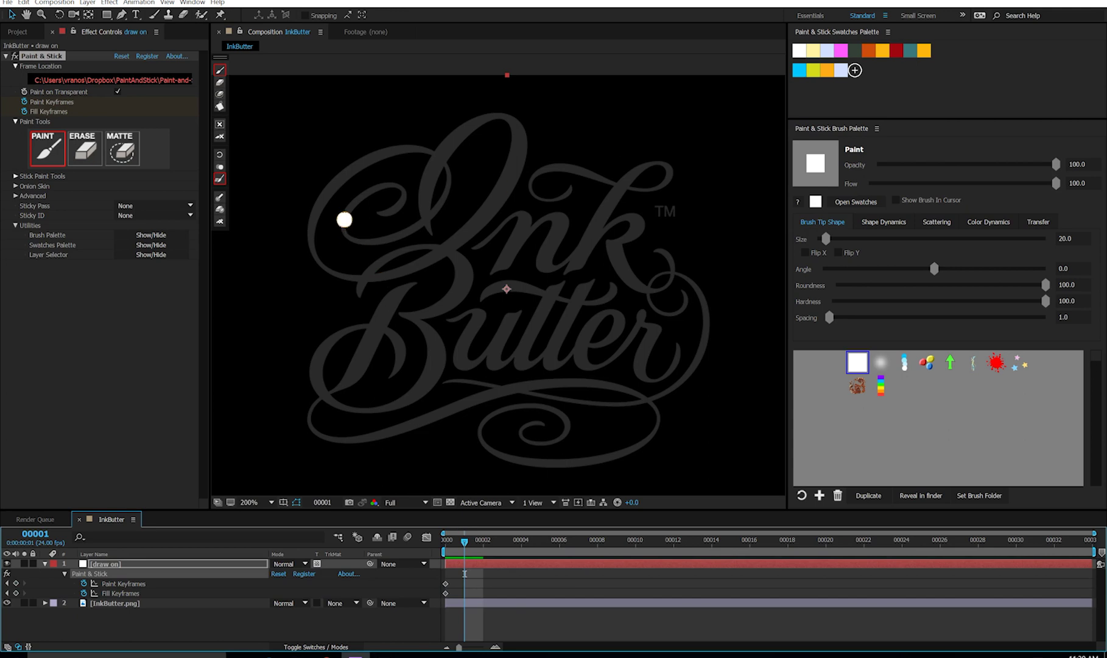
pyautogui.moveTo(346, 217)
pyautogui.mouseDown()
pyautogui.moveTo(376, 245)
pyautogui.moveTo(394, 237)
pyautogui.mouseUp()
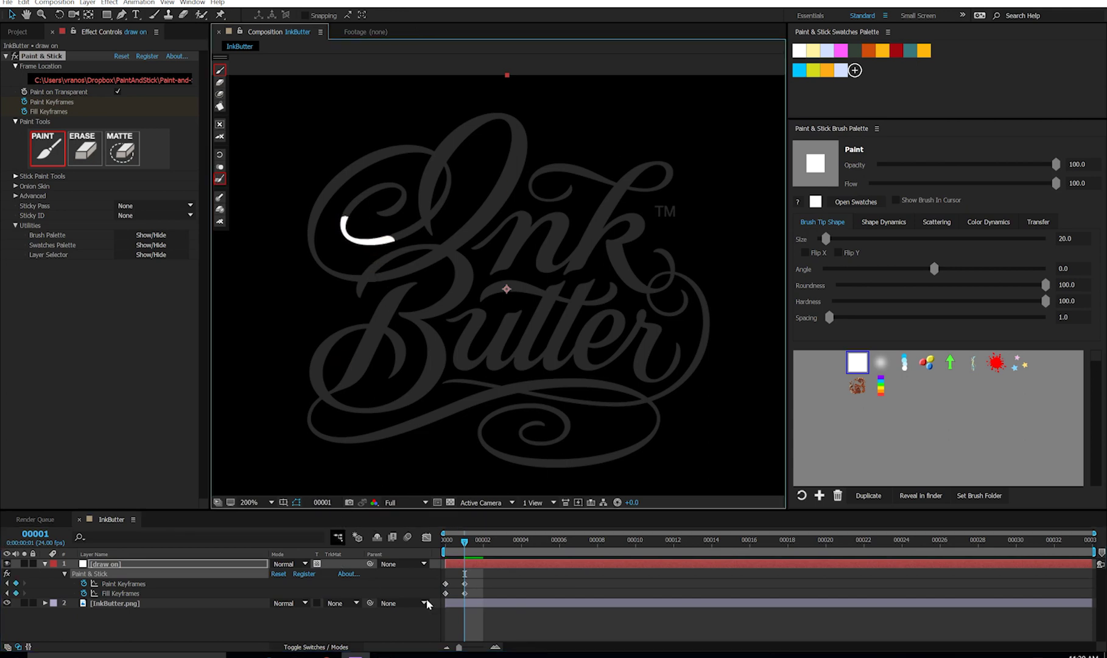
pyautogui.moveTo(463, 544); pyautogui.dragTo(427, 549)
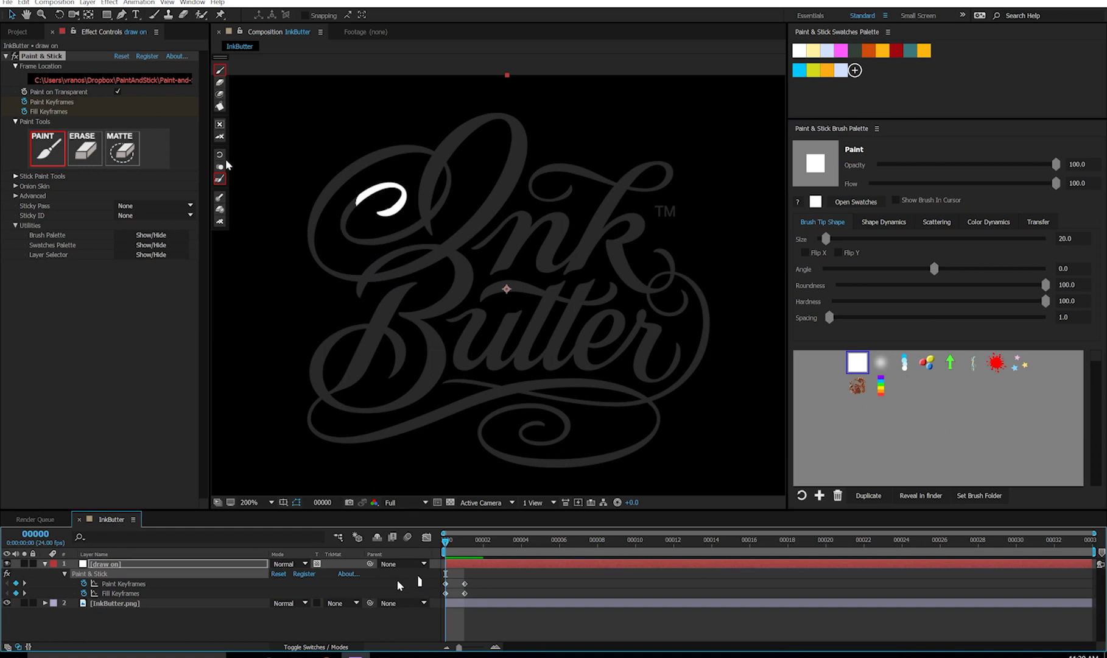
# Clear all painted frames and paint a short white stroke at the spiral's inner end on frame 0
pyautogui.click(220, 138)
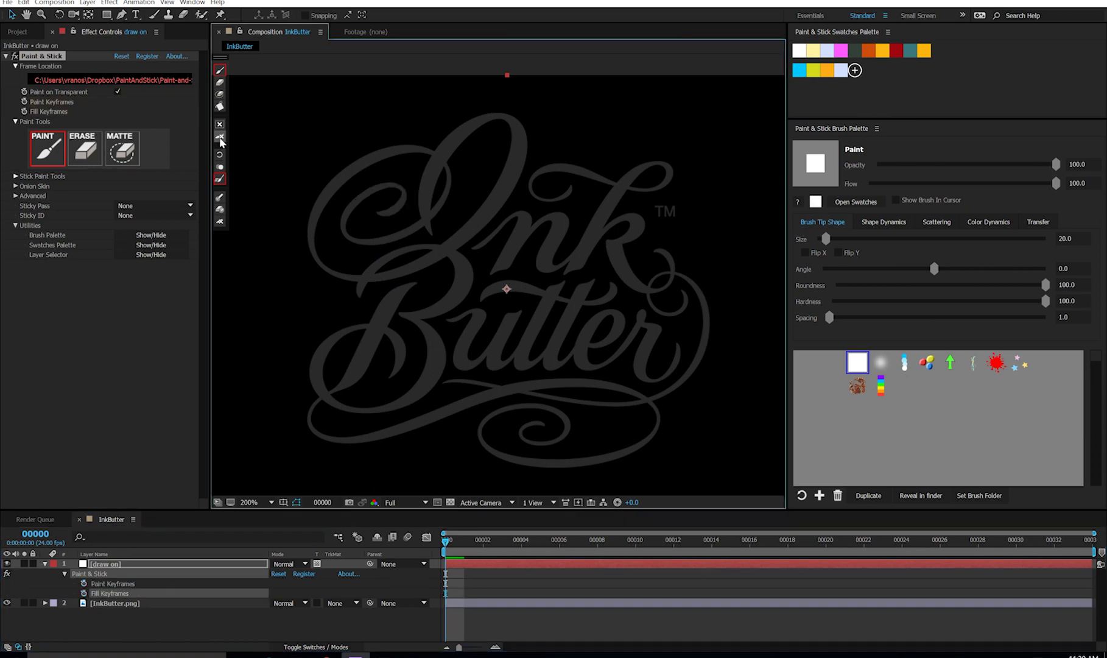
pyautogui.moveTo(381, 214); pyautogui.dragTo(395, 208)
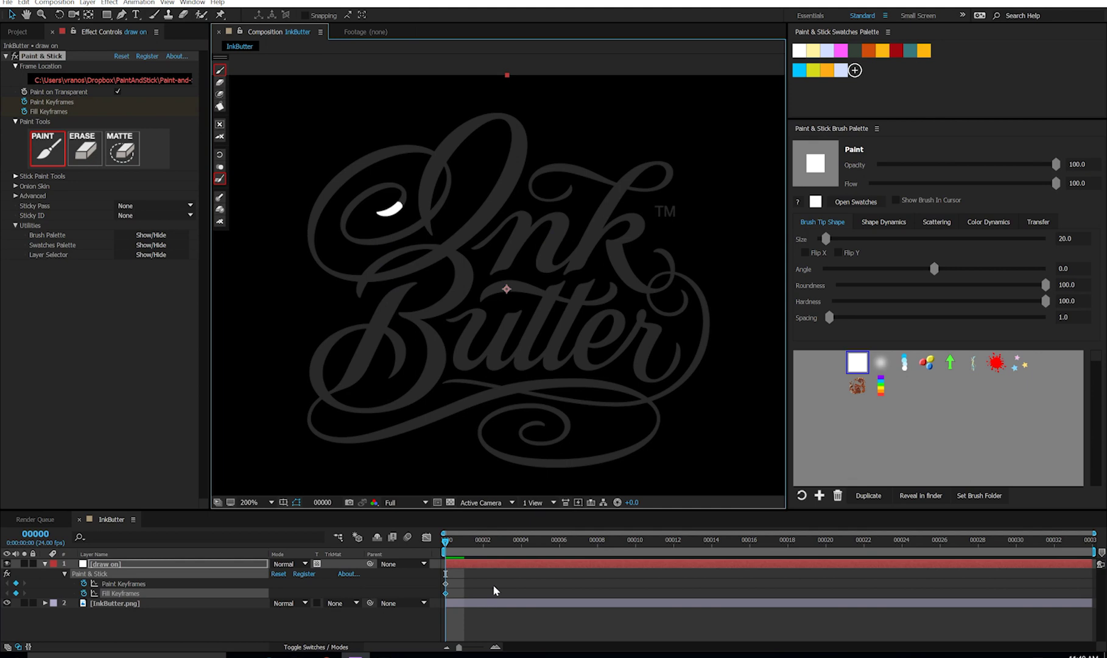
pyautogui.click(463, 570)
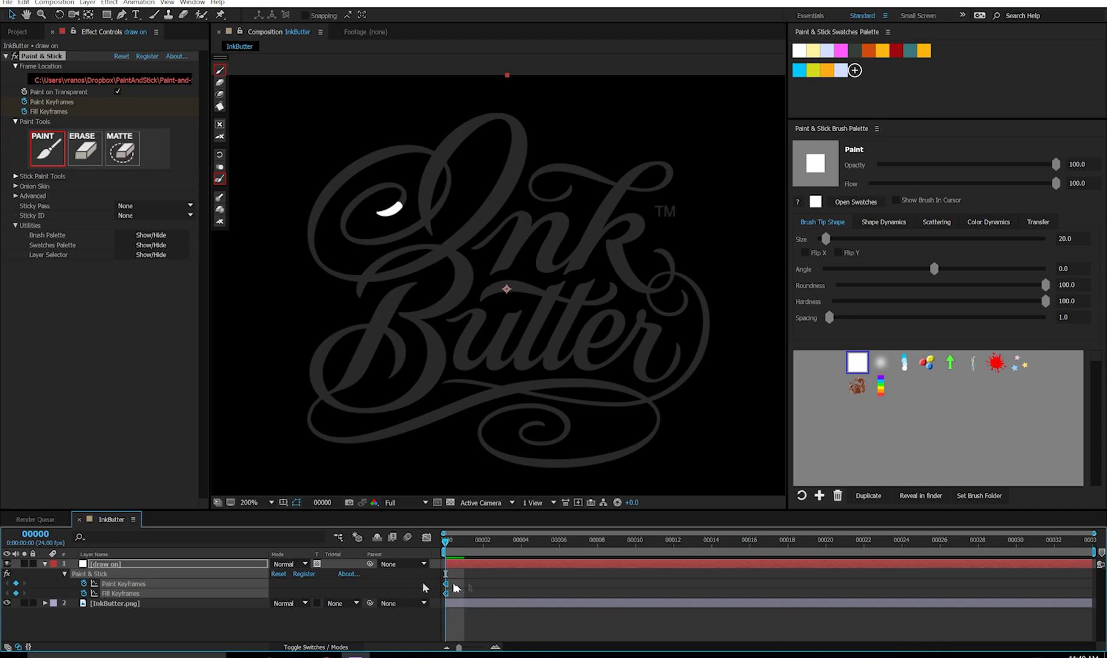
# Extend the white stroke around the top of the inner spiral on frame 1 and compare it with frame 0
pyautogui.click(456, 541)
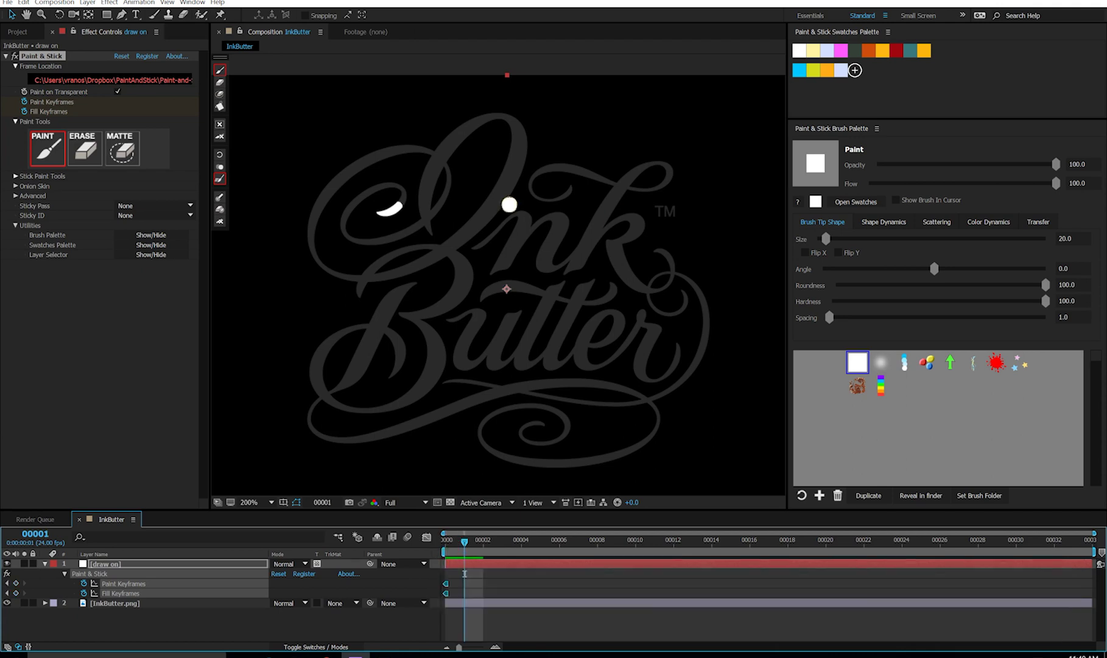
pyautogui.moveTo(399, 203)
pyautogui.mouseDown()
pyautogui.moveTo(379, 182)
pyautogui.moveTo(368, 204)
pyautogui.mouseUp()
pyautogui.click(370, 232)
pyautogui.moveTo(458, 541); pyautogui.dragTo(443, 547)
pyautogui.click(459, 543)
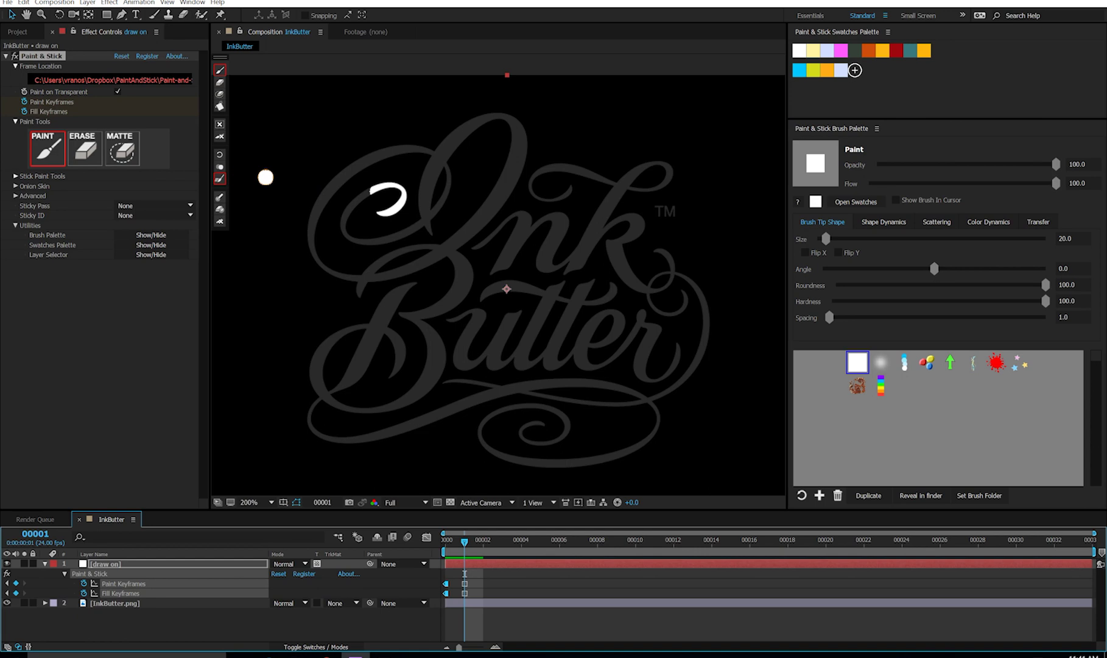
# Continue painting the spiral frame by frame from frame 2, tracing its lower curve up to the crossing letter stroke
pyautogui.press('pagedown')
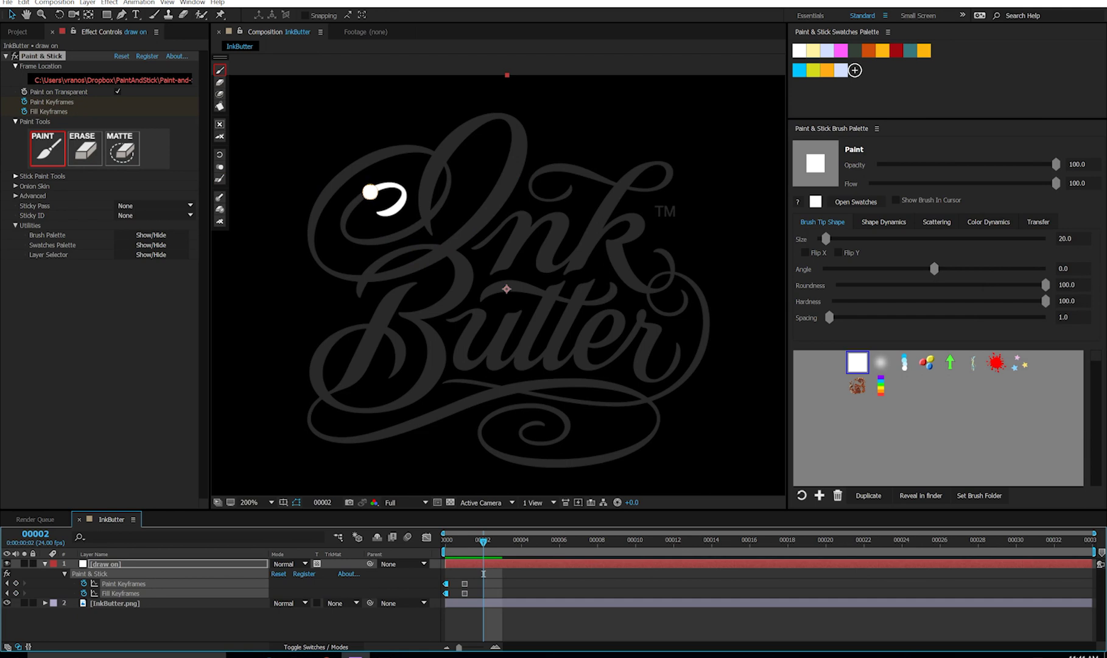
pyautogui.moveTo(373, 188); pyautogui.dragTo(351, 208)
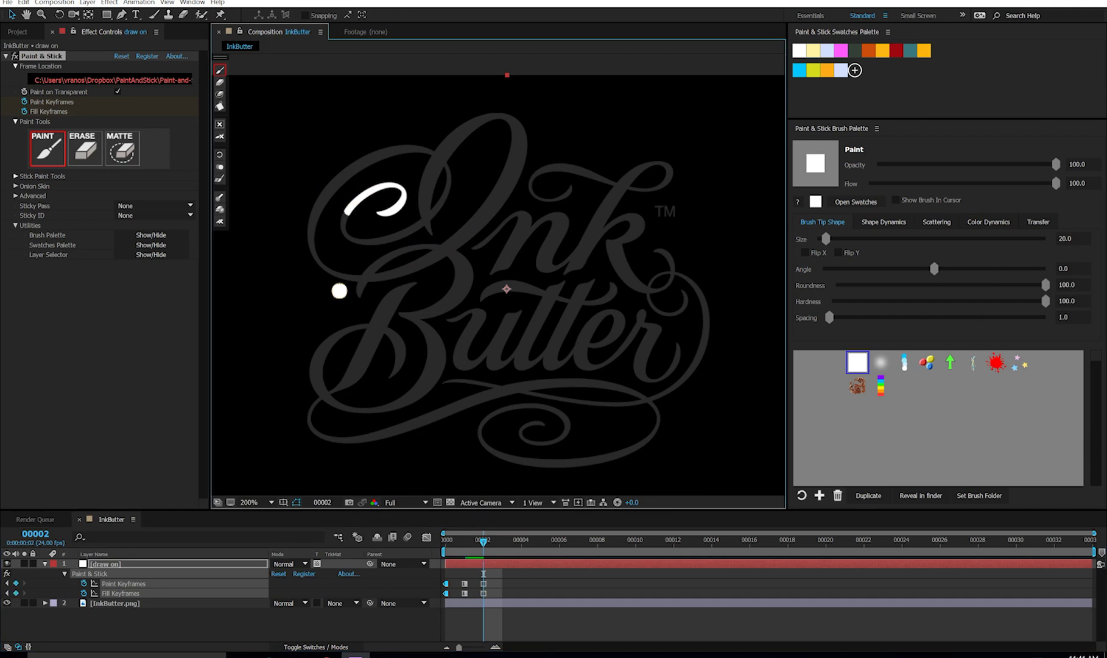
pyautogui.press('pagedown')
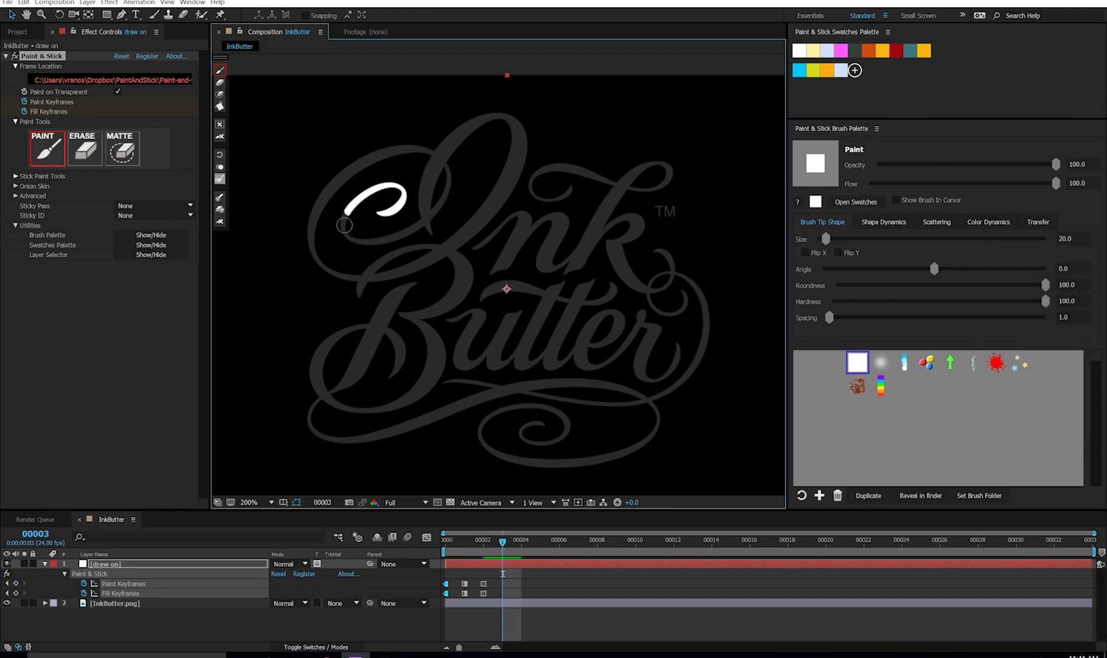
pyautogui.moveTo(344, 216)
pyautogui.mouseDown()
pyautogui.moveTo(349, 236)
pyautogui.moveTo(390, 238)
pyautogui.moveTo(370, 242)
pyautogui.moveTo(410, 239)
pyautogui.moveTo(431, 212)
pyautogui.mouseUp()
pyautogui.press('pagedown')
pyautogui.press('pagedown')
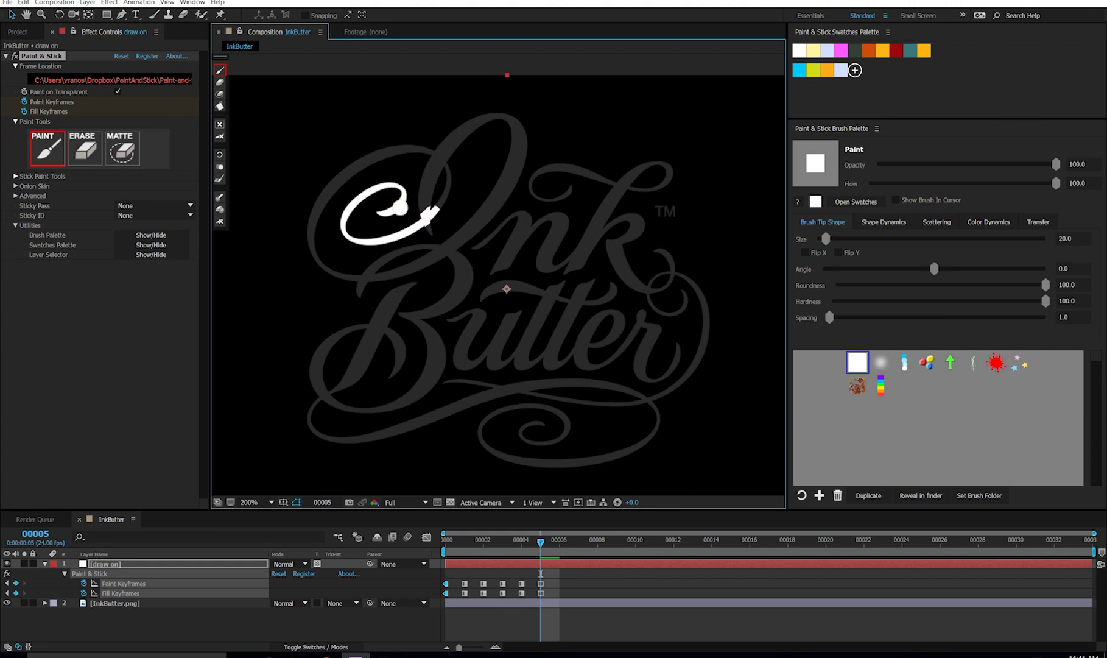
# Erase the excess paint above the spiral's stroke where it crosses the letter stem on frame 5, with a size 9 eraser
pyautogui.press('.')
pyautogui.moveTo(414, 190); pyautogui.dragTo(498, 272)
pyautogui.press('.')
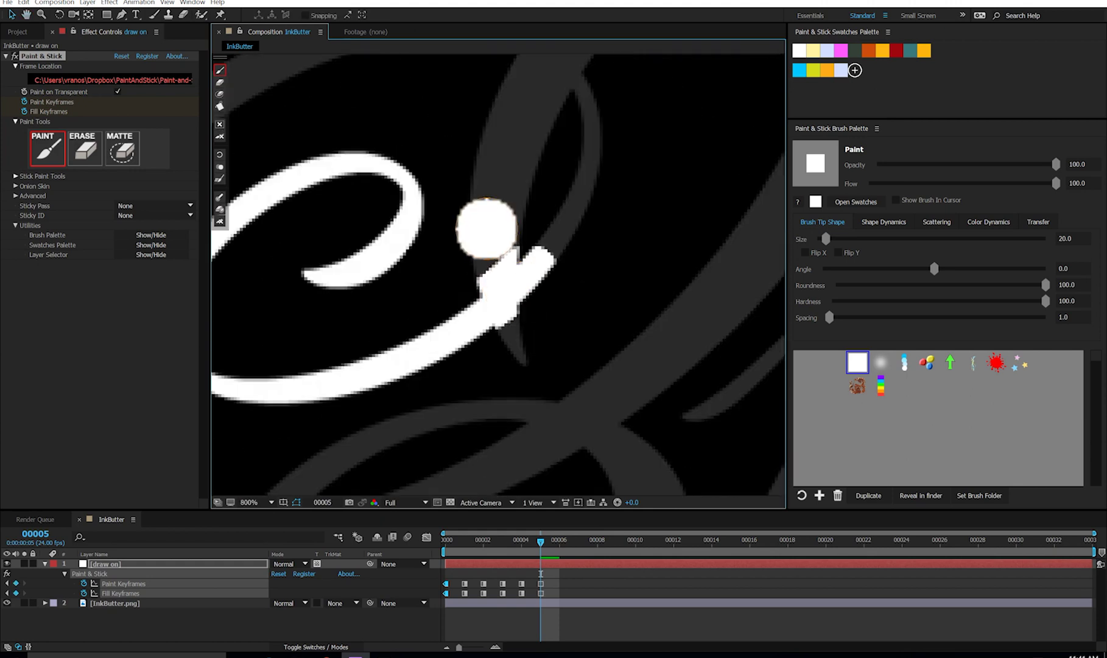
pyautogui.click(220, 83)
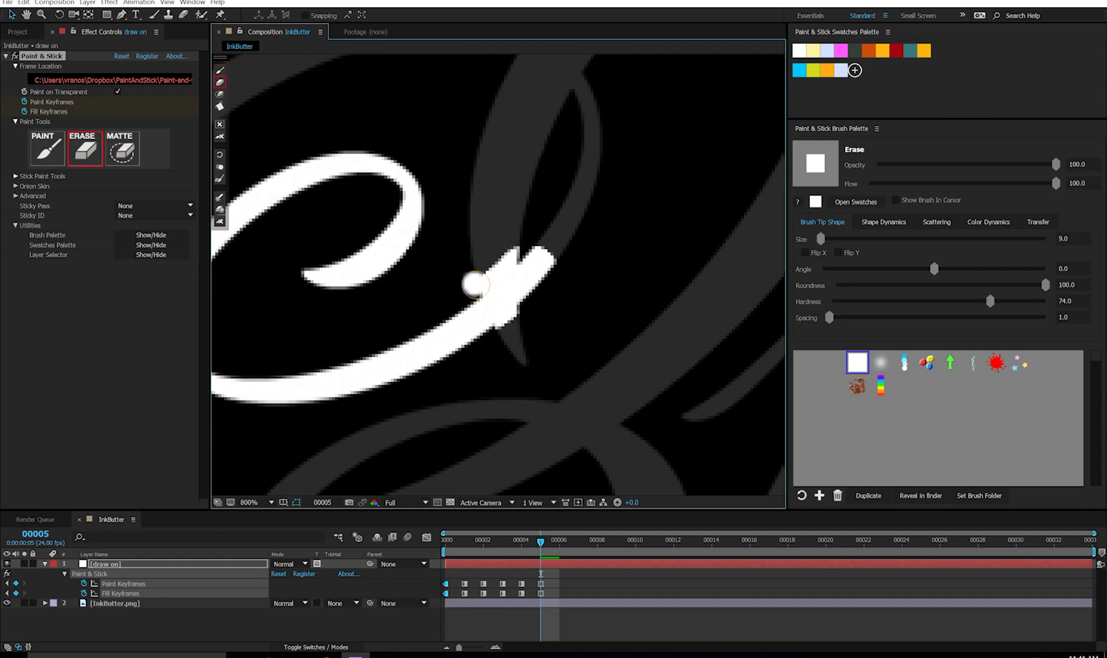
pyautogui.moveTo(473, 288)
pyautogui.mouseDown()
pyautogui.moveTo(506, 252)
pyautogui.moveTo(475, 280)
pyautogui.mouseUp()
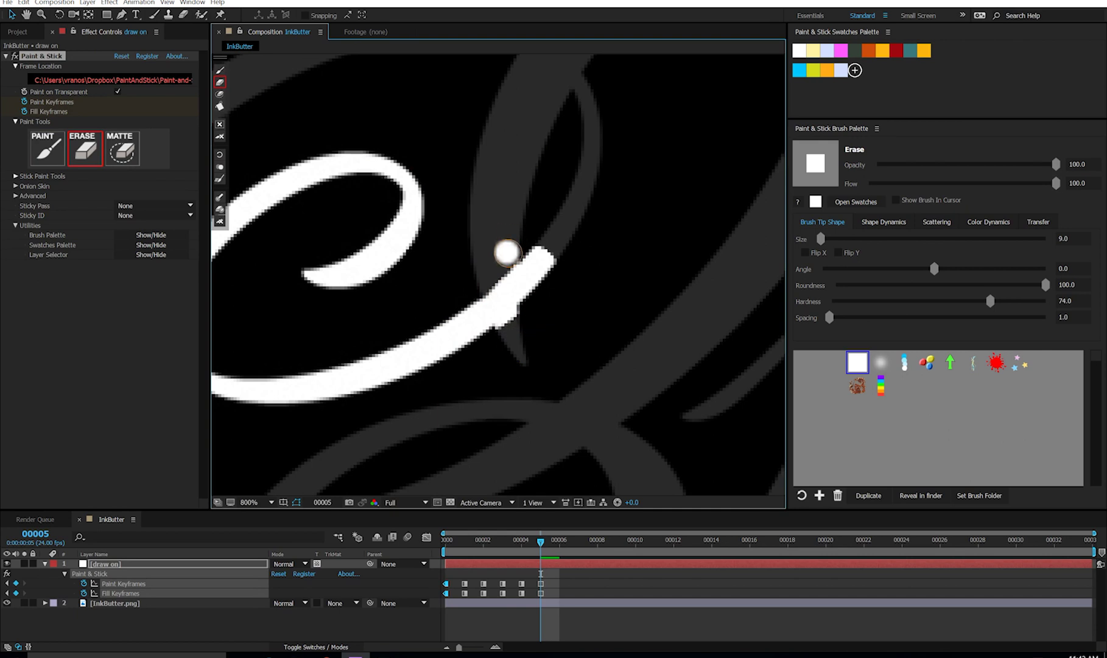
# Turn off Show Brush In Cursor, erase the paint spill below the stem crossing on frame 5, and return to the Paint tool
pyautogui.click(907, 202)
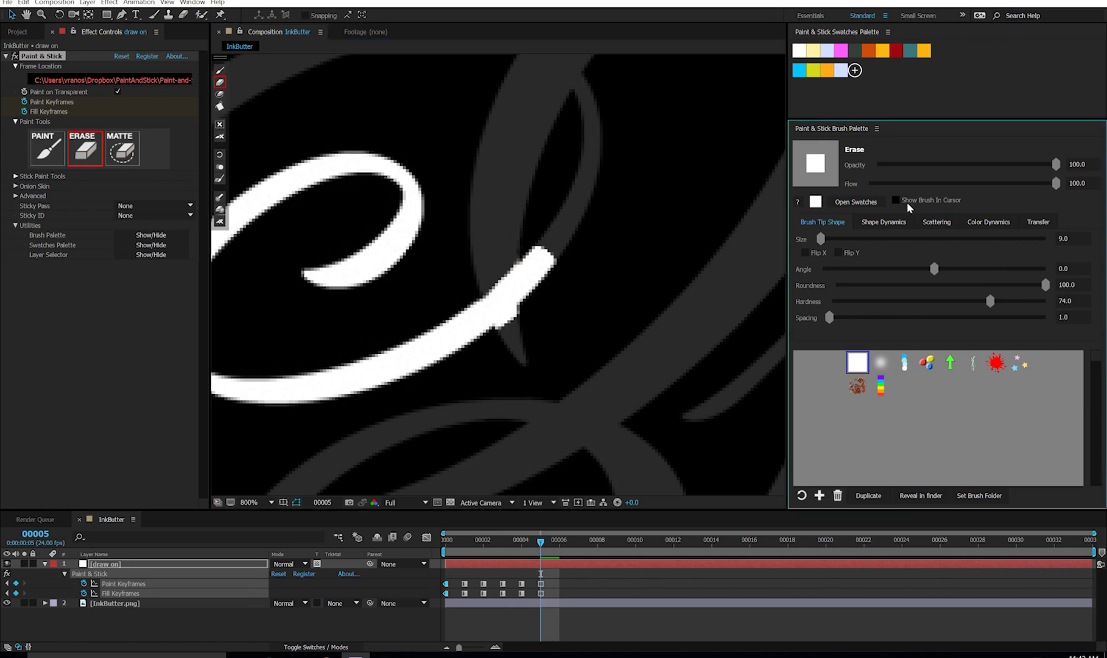
pyautogui.click(908, 199)
pyautogui.click(507, 329)
pyautogui.click(221, 70)
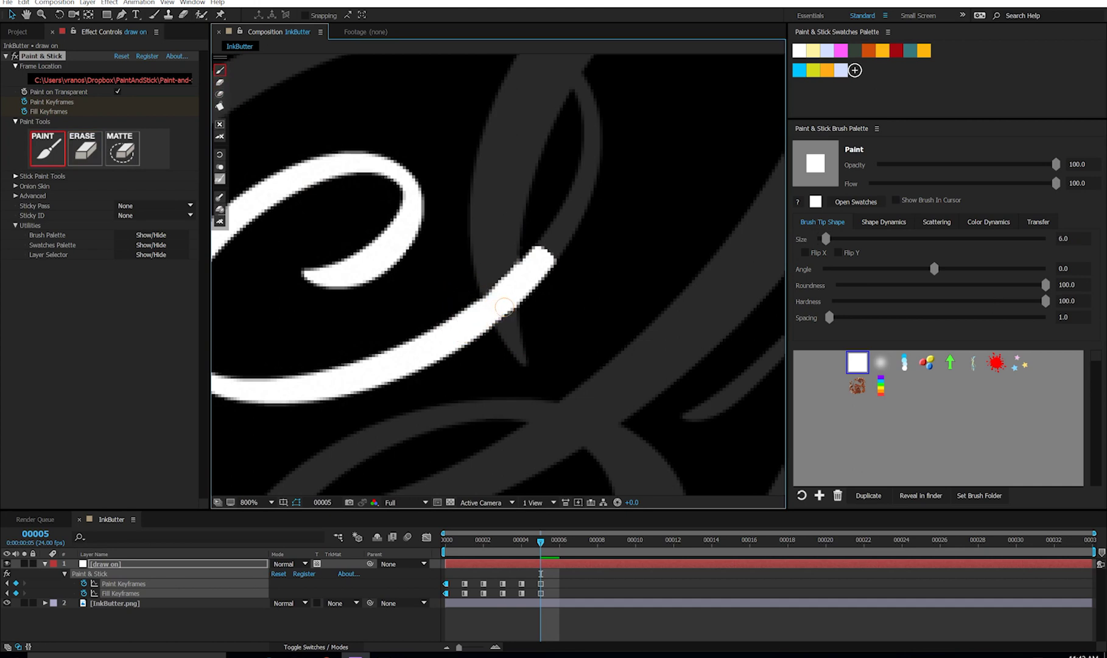
pyautogui.press('e')
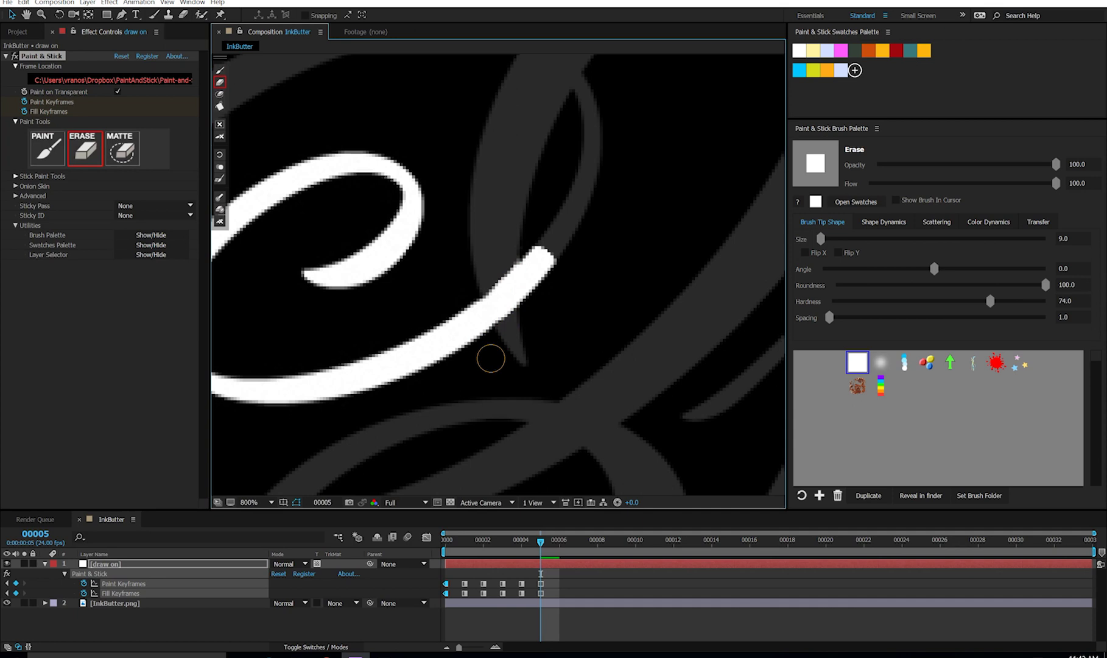
pyautogui.press('b')
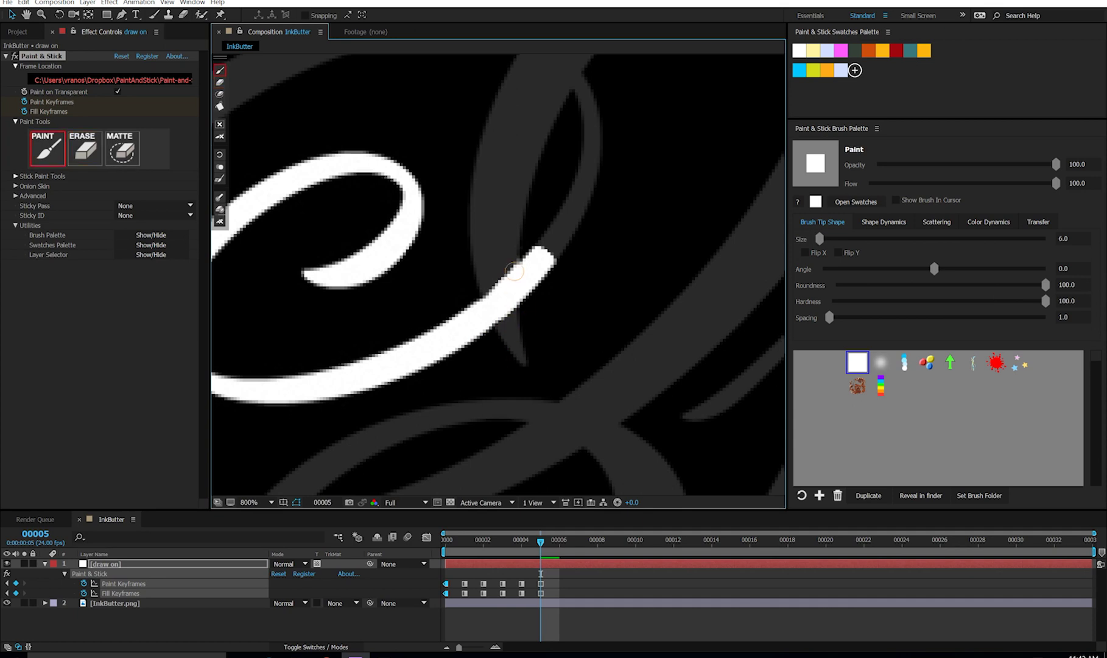
# Extend the white stroke past the stem crossing and up the outer curve, one section each on frames 6 and 7
pyautogui.scroll(-1, 515, 270)
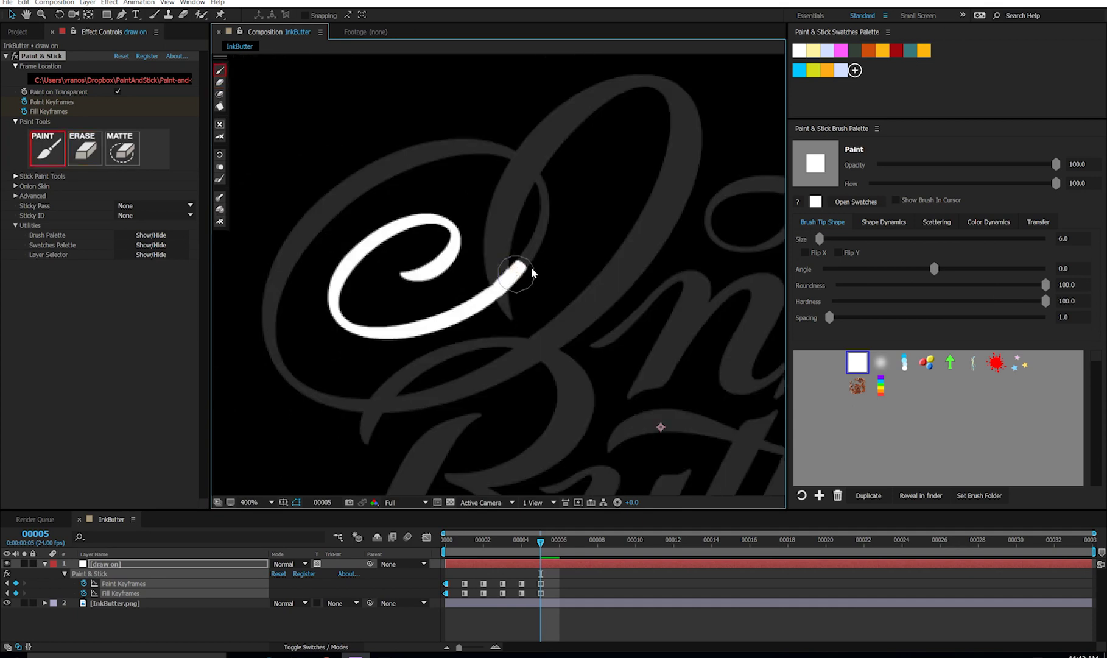
pyautogui.press('pagedown')
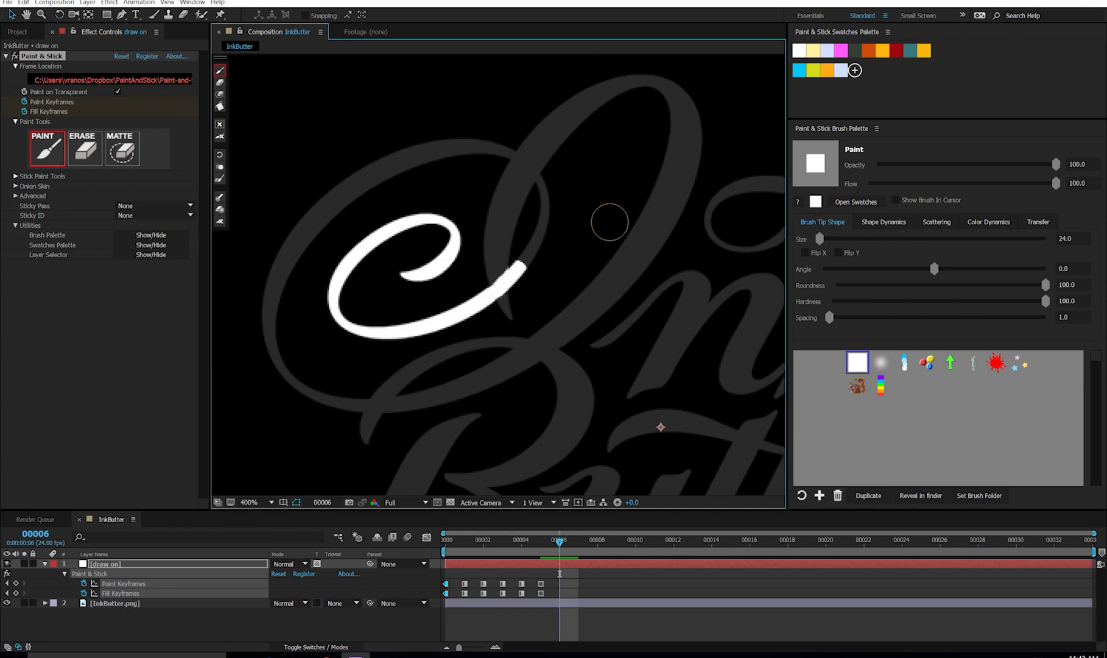
pyautogui.moveTo(519, 266); pyautogui.dragTo(540, 239)
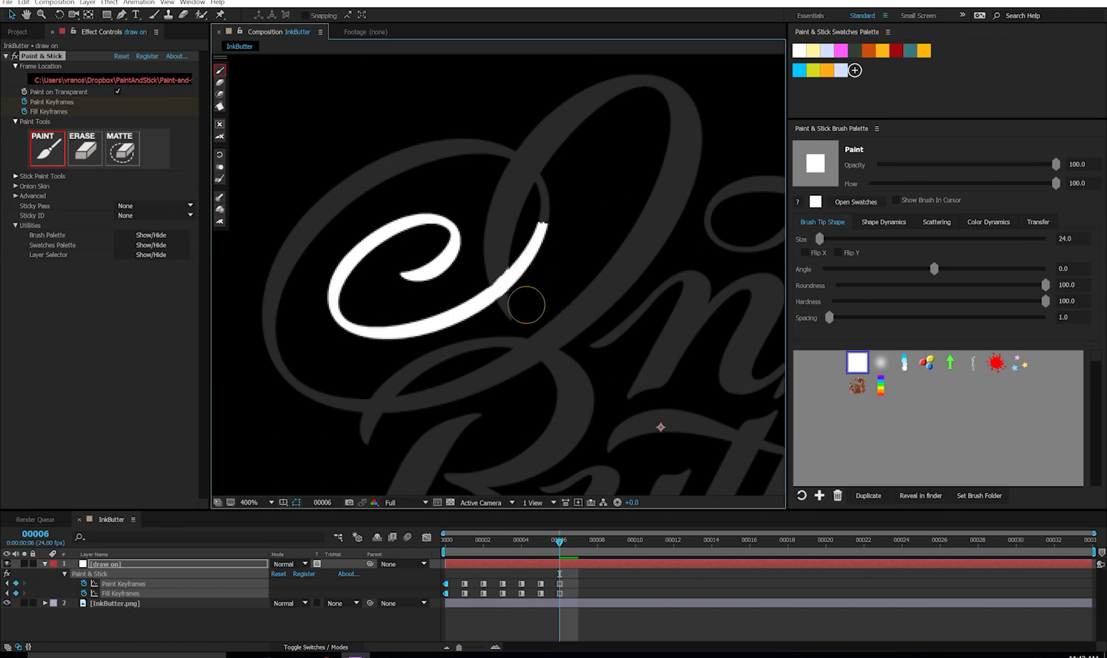
pyautogui.press('pagedown')
pyautogui.moveTo(509, 274)
pyautogui.mouseDown()
pyautogui.moveTo(549, 210)
pyautogui.moveTo(543, 186)
pyautogui.mouseUp()
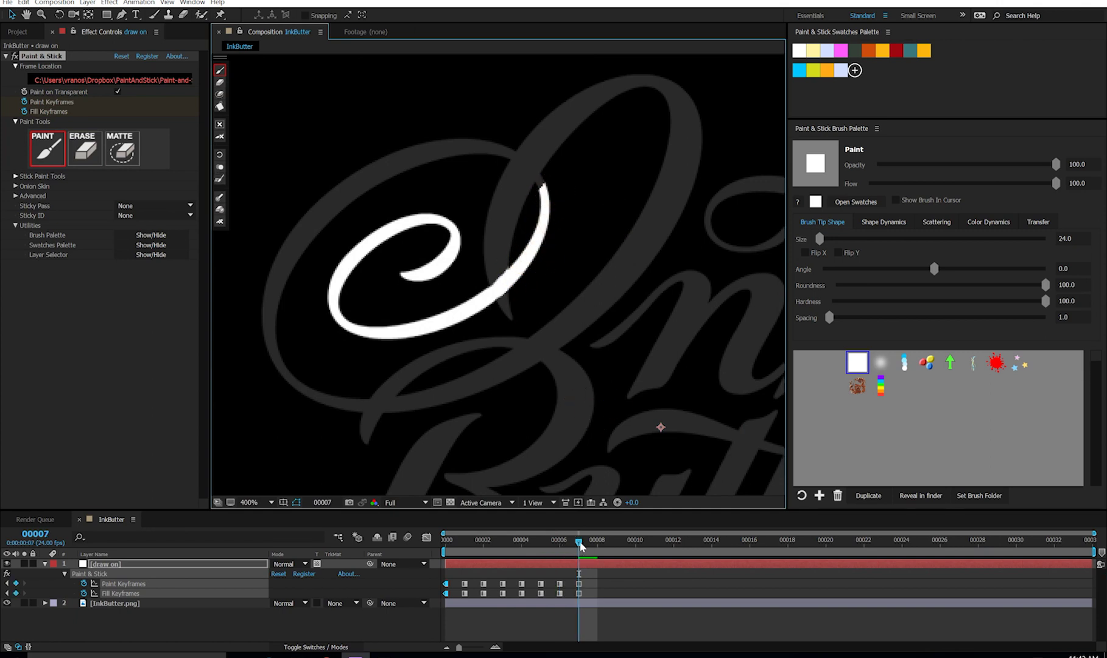
# Preview the painted spiral animation from frame 0, replaying it to check the draw-on motion
pyautogui.moveTo(580, 544); pyautogui.dragTo(357, 543)
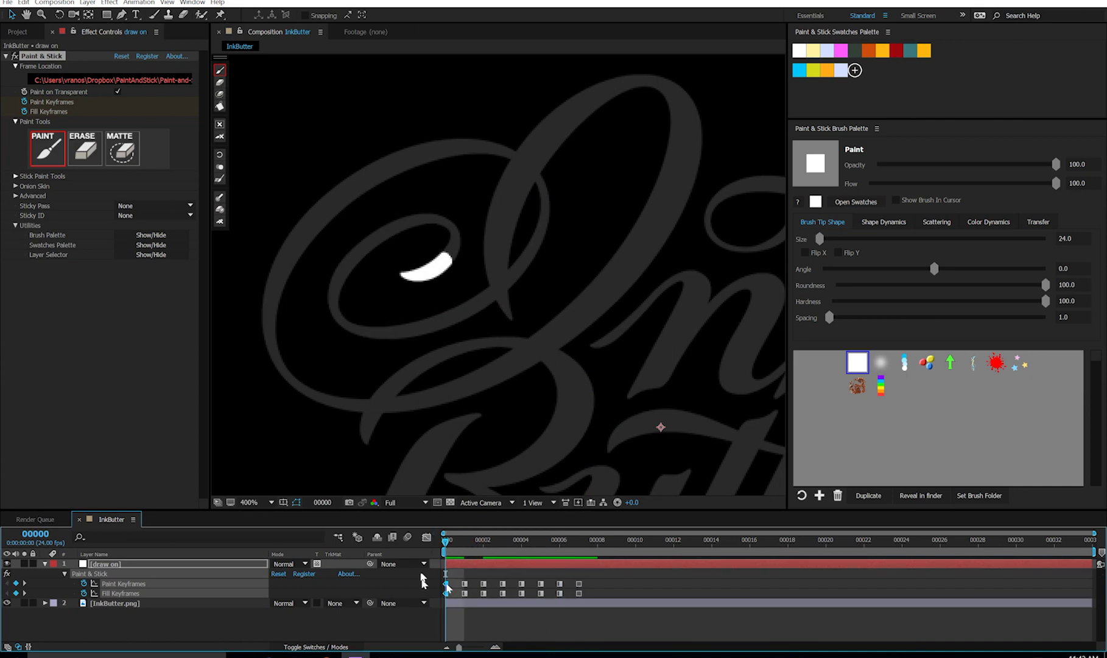
pyautogui.press('space')
pyautogui.press('space')
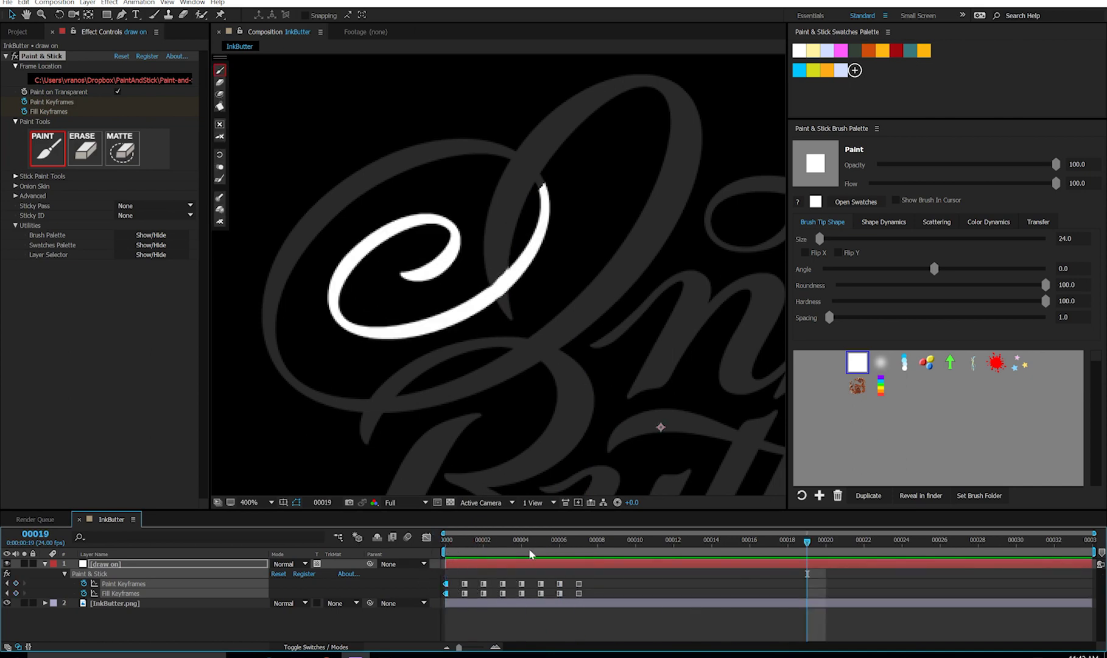
pyautogui.moveTo(525, 542); pyautogui.dragTo(423, 543)
pyautogui.press('space')
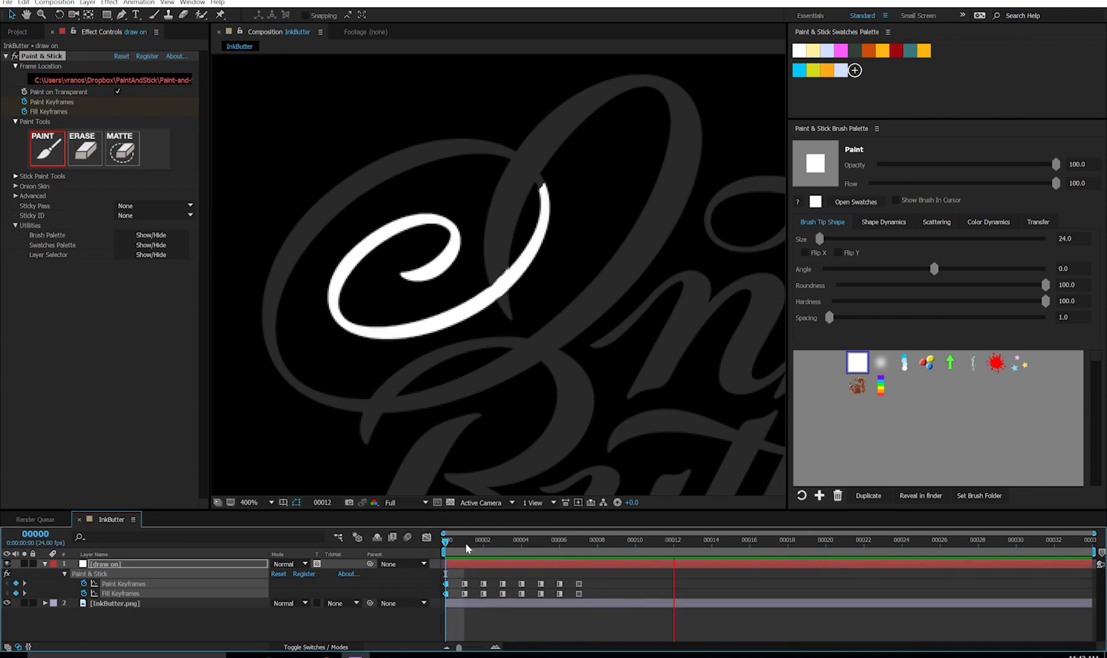
pyautogui.press('space')
pyautogui.moveTo(530, 540); pyautogui.dragTo(429, 549)
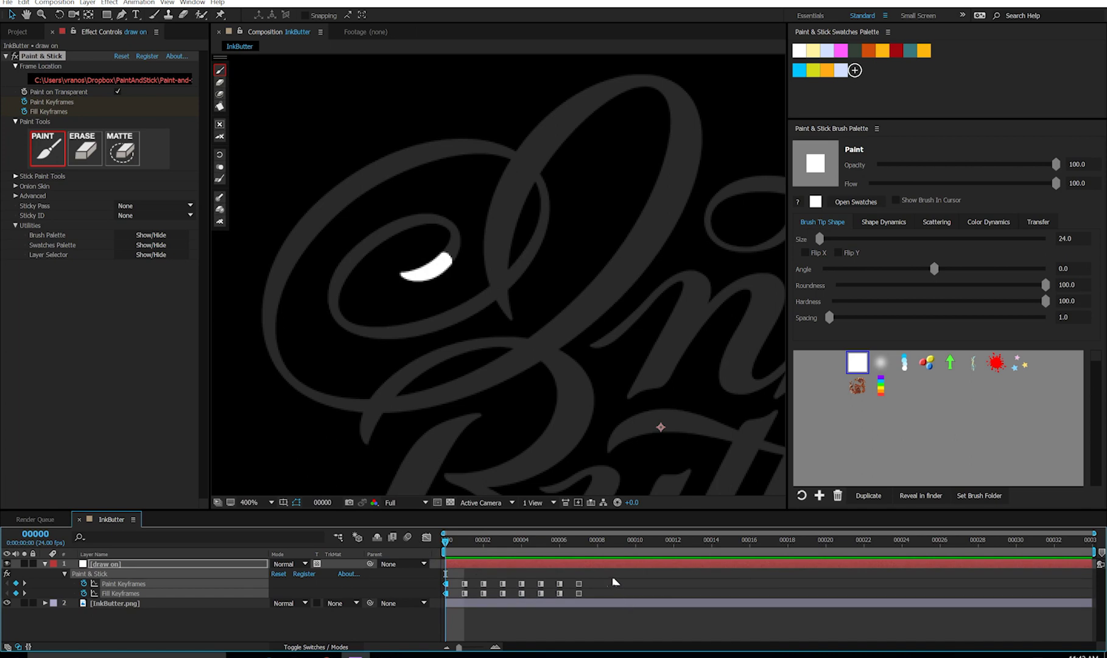
# Shift all Paint and Fill keyframes one frame later so the drawing starts on frame 1, and preview the animation
pyautogui.moveTo(614, 576)
pyautogui.mouseDown()
pyautogui.moveTo(434, 591)
pyautogui.moveTo(461, 588)
pyautogui.mouseUp()
pyautogui.click(552, 625)
pyautogui.press(',')
pyautogui.press(',')
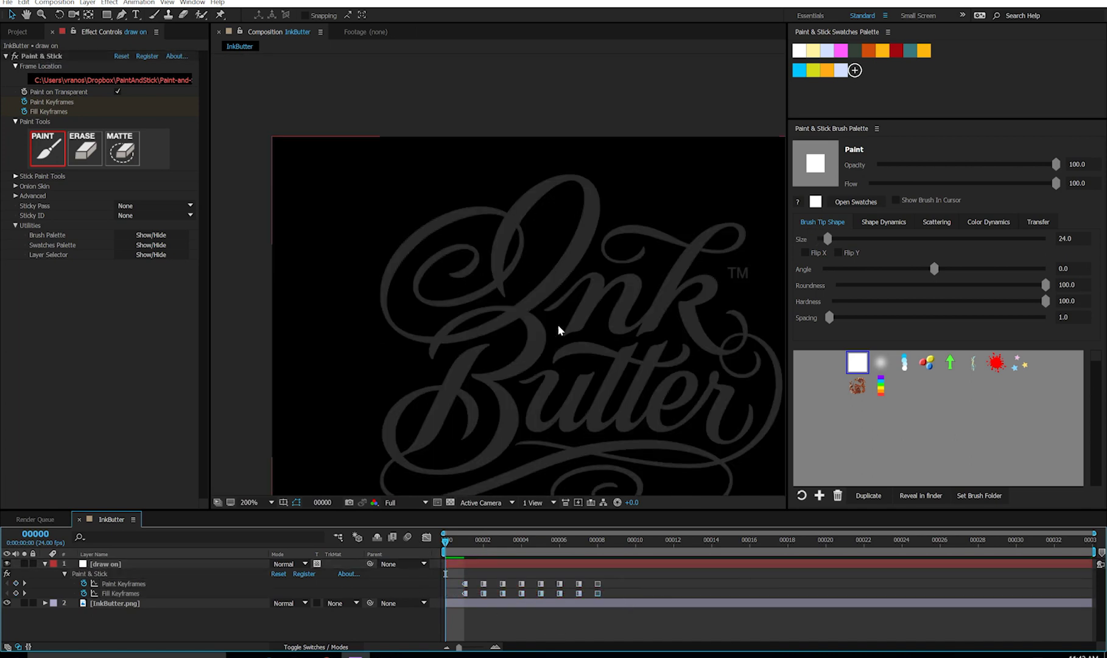
pyautogui.press('space')
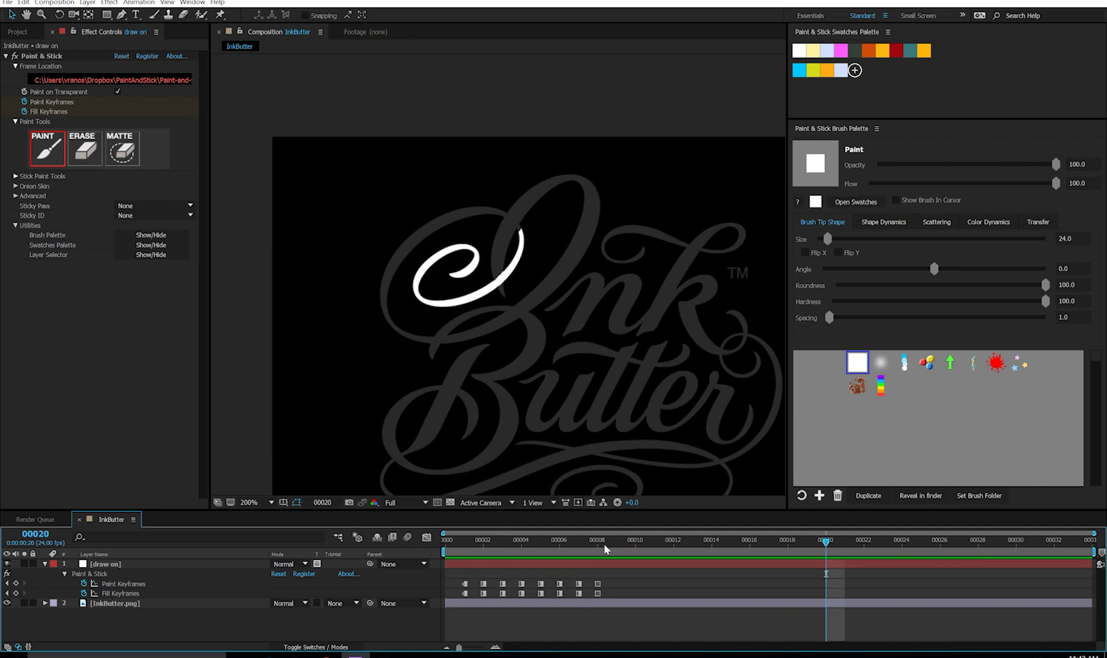
pyautogui.press('space')
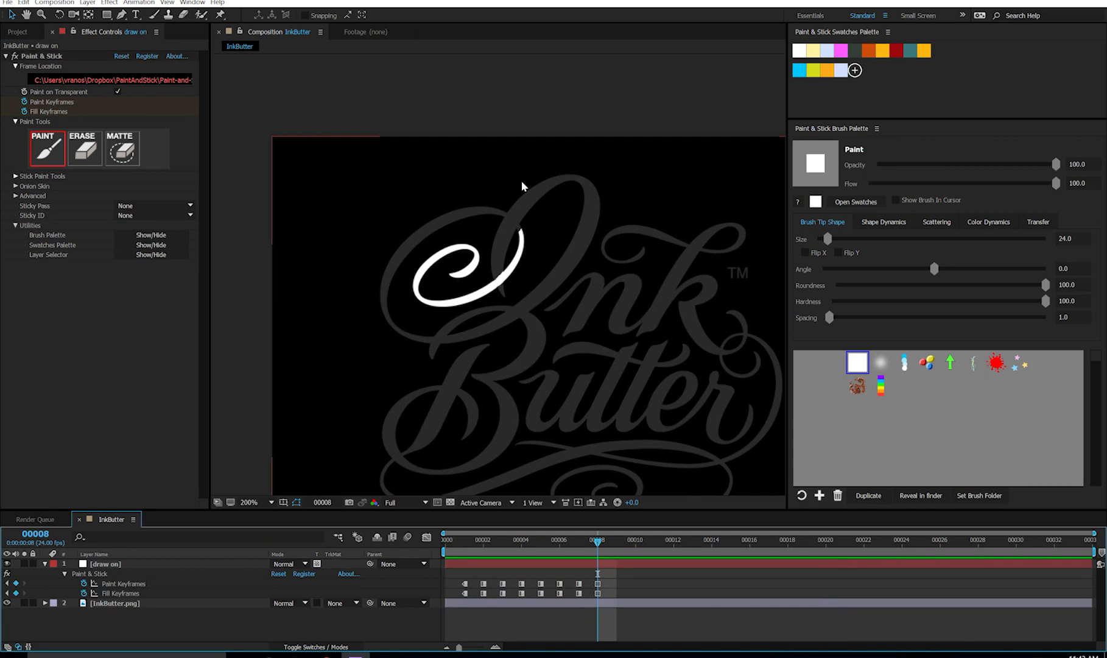
# Extend the stroke over the upper stem crossing on frame 8 and erase the excess paint around it
pyautogui.press('.')
pyautogui.press('.')
pyautogui.moveTo(524, 156); pyautogui.dragTo(529, 335)
pyautogui.moveTo(569, 259); pyautogui.dragTo(536, 225)
pyautogui.press('e')
pyautogui.moveTo(570, 282); pyautogui.dragTo(521, 239)
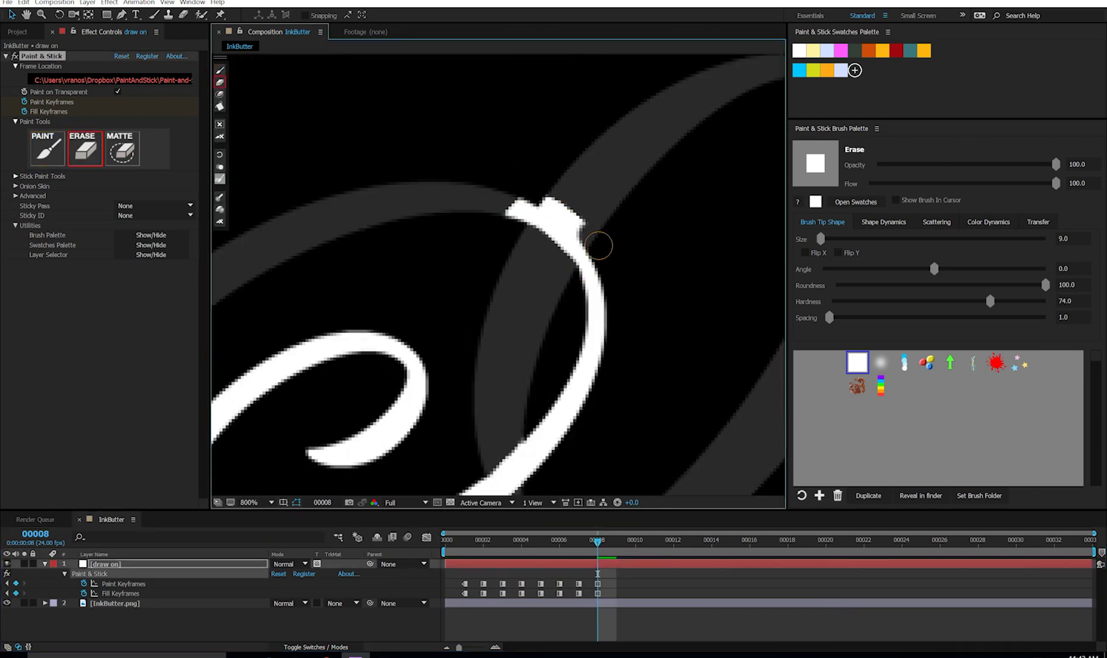
# Paint the outer loop's top curve and its descent along the far side on frames 9 and 10, and advance to frame 11
pyautogui.press('b')
pyautogui.moveTo(599, 246)
pyautogui.mouseDown()
pyautogui.moveTo(546, 192)
pyautogui.moveTo(535, 238)
pyautogui.moveTo(509, 266)
pyautogui.moveTo(493, 245)
pyautogui.moveTo(422, 285)
pyautogui.moveTo(351, 393)
pyautogui.mouseUp()
pyautogui.press(',')
pyautogui.press('pagedown')
pyautogui.press('pagedown')
pyautogui.press('pagedown')
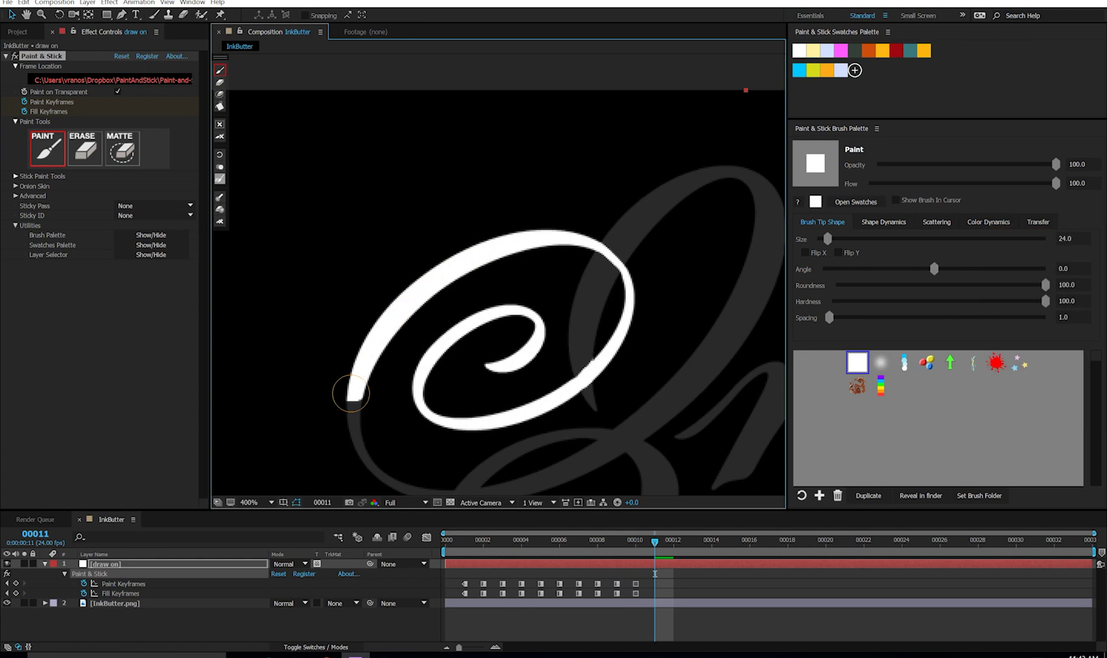
# Continue the outer loop along its lower curve frame by frame from frame 11, erasing excess paint where it meets the neighbouring letter
pyautogui.press('pagedown')
pyautogui.moveTo(375, 350); pyautogui.dragTo(321, 247)
pyautogui.moveTo(299, 305)
pyautogui.mouseDown()
pyautogui.moveTo(334, 367)
pyautogui.moveTo(448, 391)
pyautogui.moveTo(564, 211)
pyautogui.mouseUp()
pyautogui.press('pagedown')
pyautogui.press('e')
pyautogui.press('.')
pyautogui.moveTo(457, 359); pyautogui.dragTo(502, 357)
pyautogui.moveTo(480, 297)
pyautogui.mouseDown()
pyautogui.moveTo(526, 284)
pyautogui.moveTo(483, 337)
pyautogui.moveTo(545, 296)
pyautogui.moveTo(640, 263)
pyautogui.mouseUp()
pyautogui.press('b')
# Extend the thick diagonal stroke upward through frame 14 and erase the excess paint along its edges beside the n
pyautogui.press(',')
pyautogui.press('pagedown')
pyautogui.moveTo(638, 217)
pyautogui.mouseDown()
pyautogui.moveTo(536, 337)
pyautogui.moveTo(647, 283)
pyautogui.mouseUp()
pyautogui.press('e')
pyautogui.moveTo(558, 357)
pyautogui.mouseDown()
pyautogui.moveTo(584, 290)
pyautogui.moveTo(617, 302)
pyautogui.moveTo(638, 281)
pyautogui.mouseUp()
pyautogui.press('.')
pyautogui.moveTo(681, 351); pyautogui.dragTo(703, 340)
pyautogui.press(',')
pyautogui.moveTo(631, 253); pyautogui.dragTo(556, 337)
pyautogui.press('b')
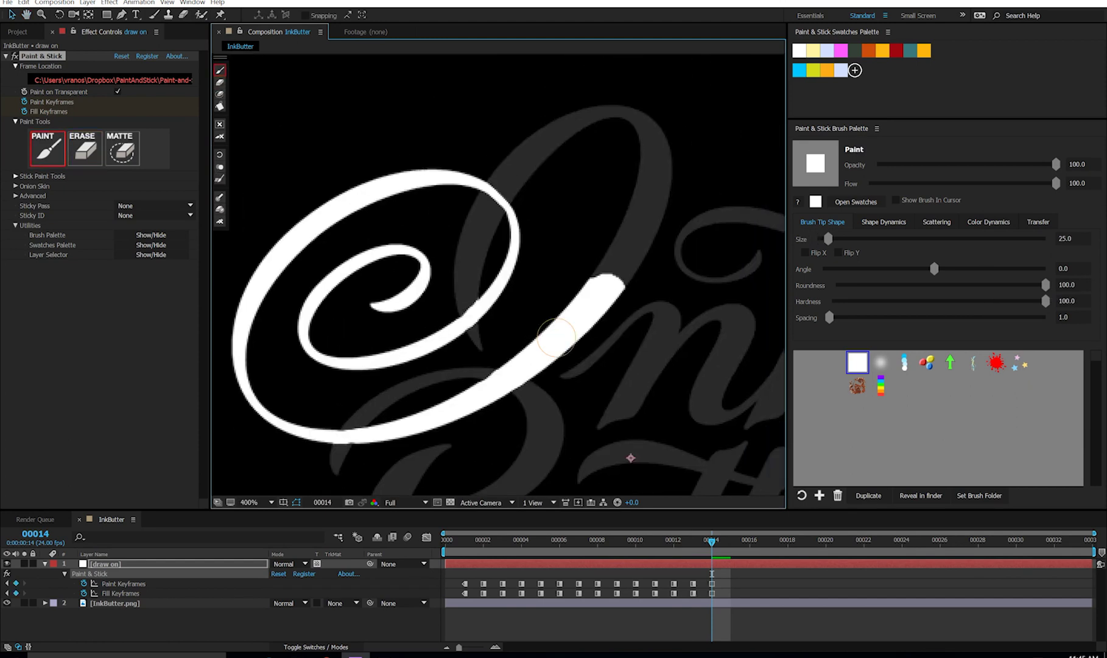
# Paint the rest of the first letter's tall loop frame by frame on frames 15 to 19, ending at the stem's pointed tip
pyautogui.press('pagedown')
pyautogui.moveTo(609, 275)
pyautogui.mouseDown()
pyautogui.moveTo(655, 141)
pyautogui.moveTo(649, 117)
pyautogui.moveTo(539, 177)
pyautogui.moveTo(475, 230)
pyautogui.moveTo(454, 304)
pyautogui.moveTo(482, 321)
pyautogui.moveTo(471, 343)
pyautogui.mouseUp()
pyautogui.press('pagedown')
pyautogui.press('pagedown')
pyautogui.press('pagedown')
pyautogui.press('pagedown')
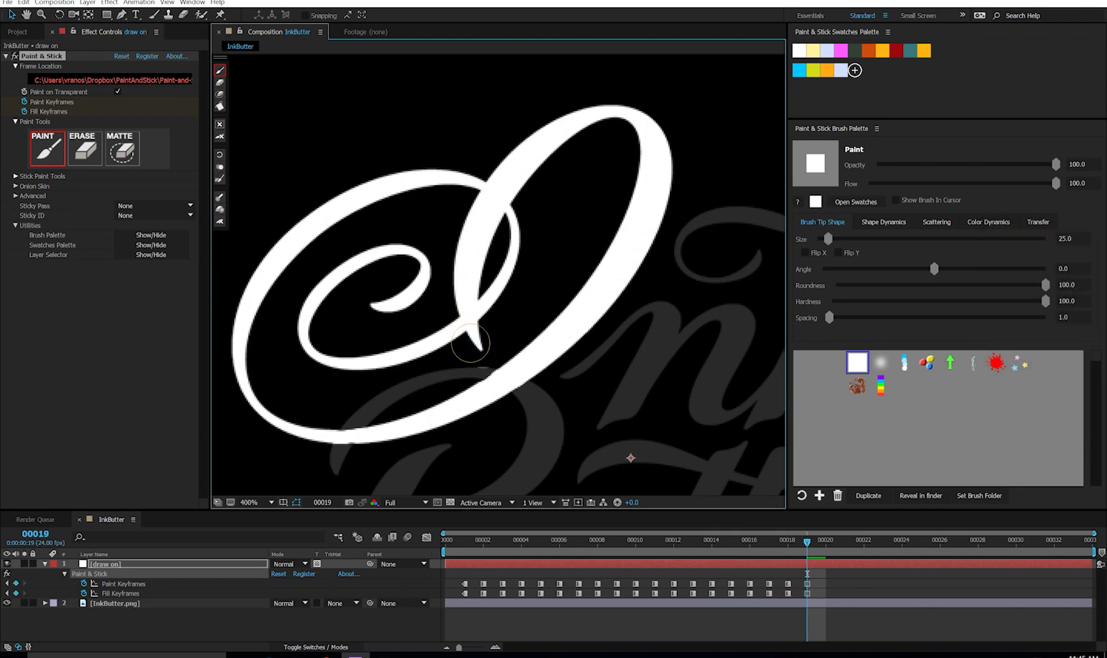
# Preview the completed first letter's draw-on animation from frame 0
pyautogui.press(',')
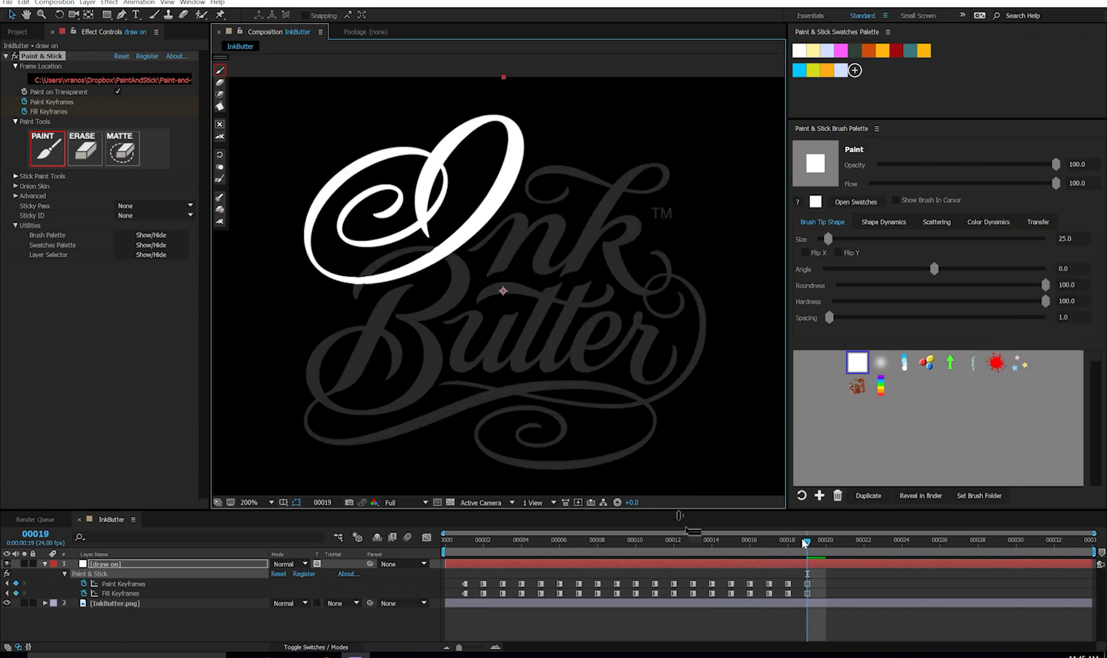
pyautogui.moveTo(805, 542); pyautogui.dragTo(293, 541)
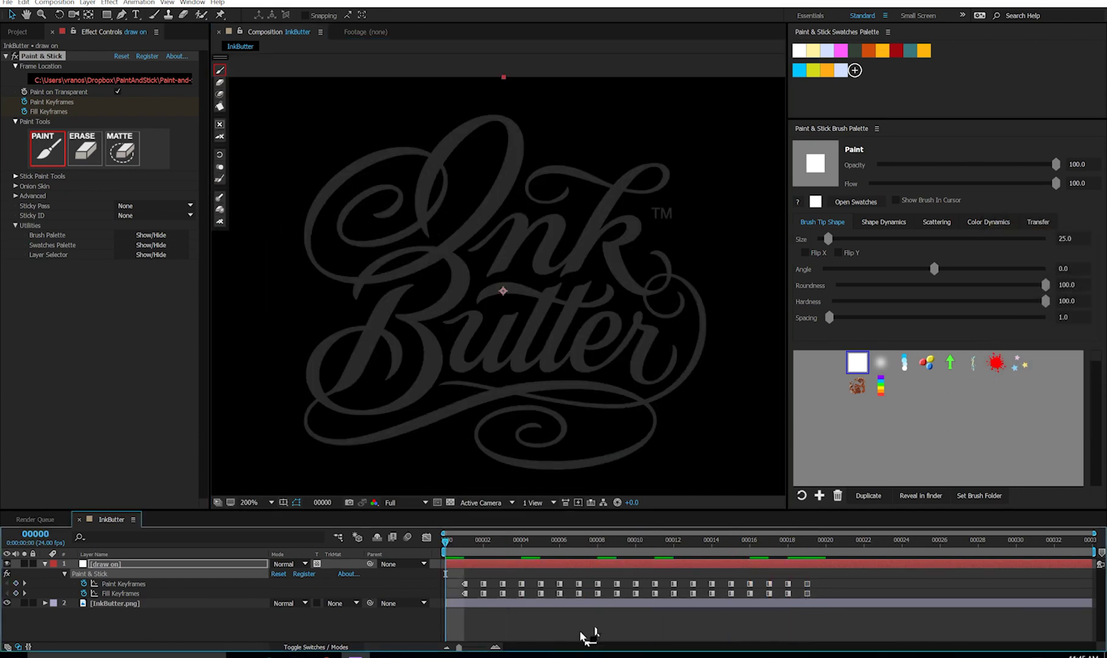
pyautogui.press('space')
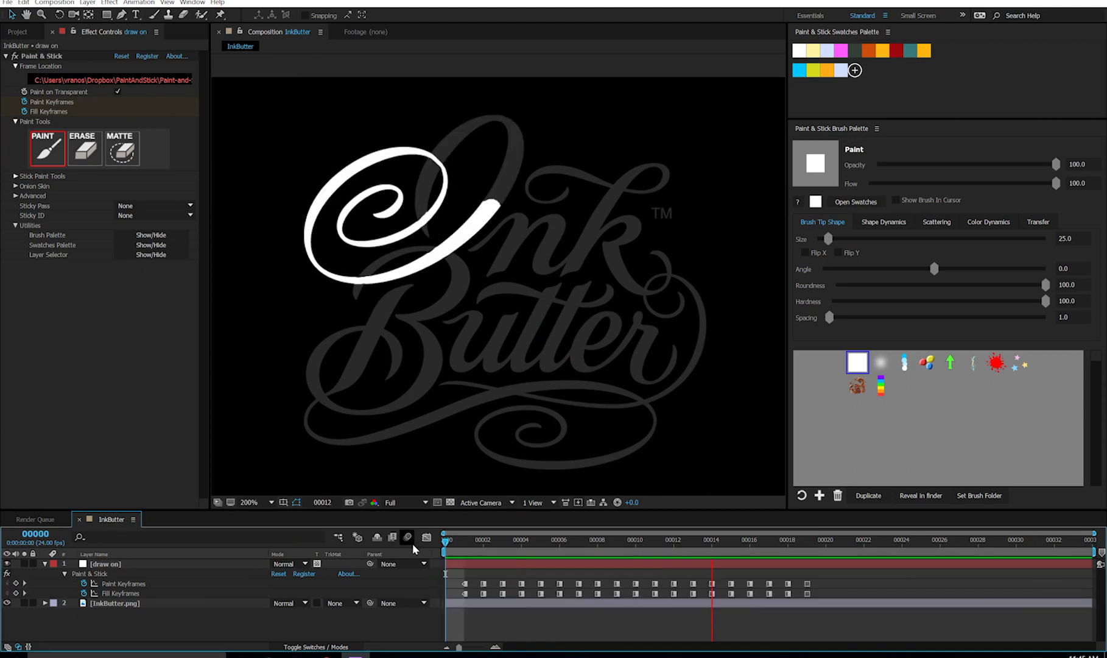
pyautogui.press('space')
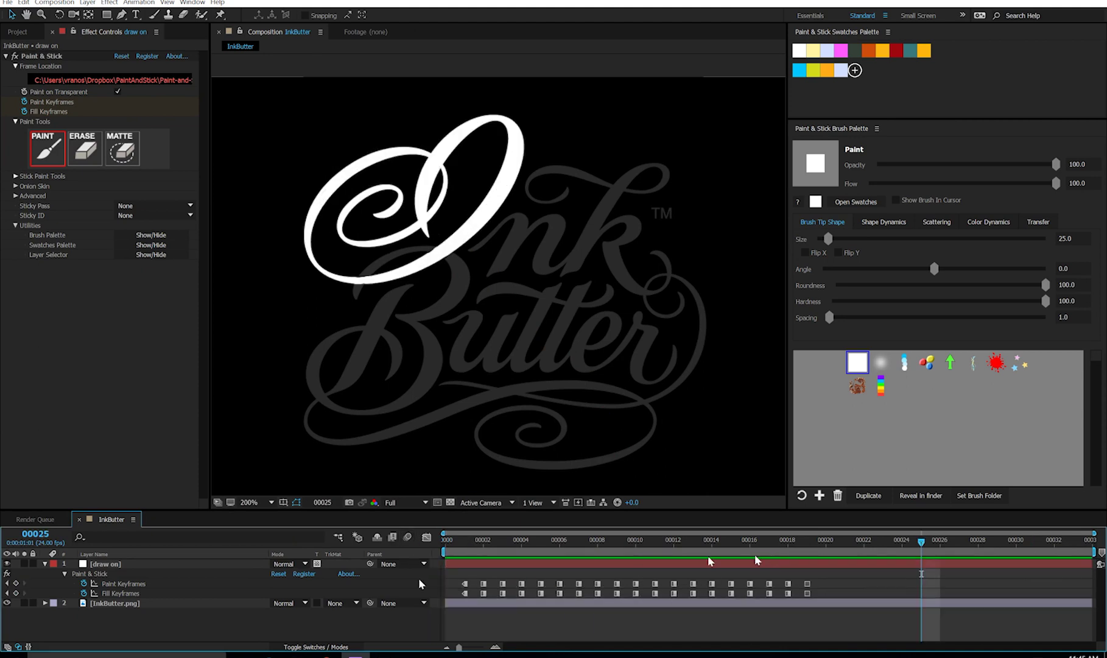
# Turn off the draw on layer's preserve transparency switch (T), scrub through the raw brush strokes, and turn it back on
pyautogui.click(317, 564)
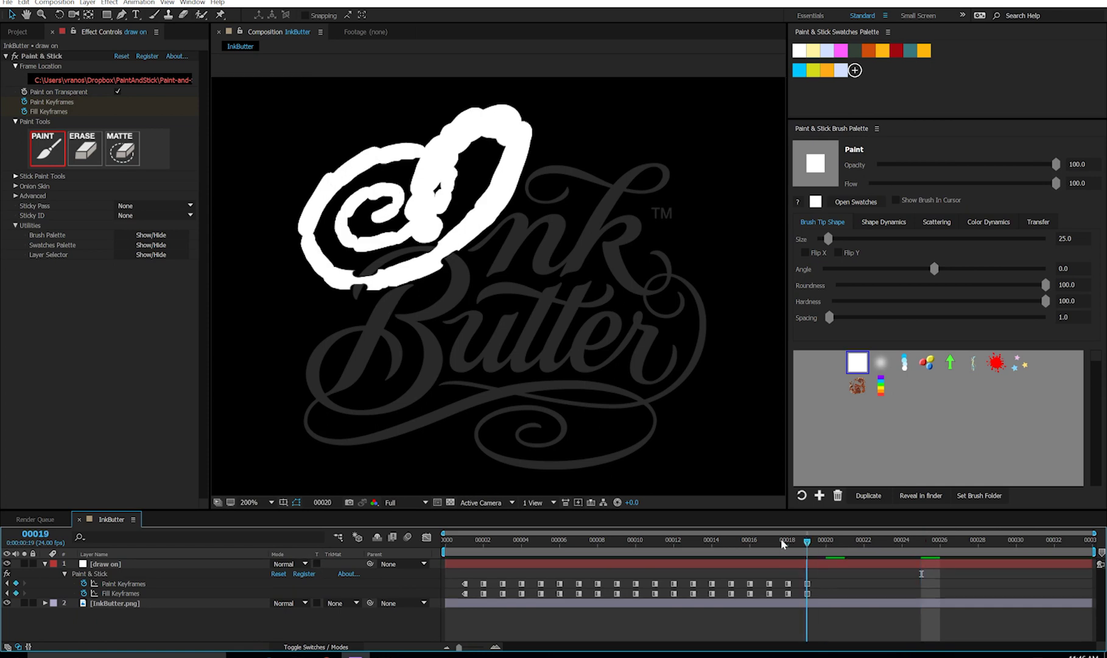
pyautogui.moveTo(781, 537)
pyautogui.mouseDown()
pyautogui.moveTo(386, 538)
pyautogui.moveTo(784, 573)
pyautogui.mouseUp()
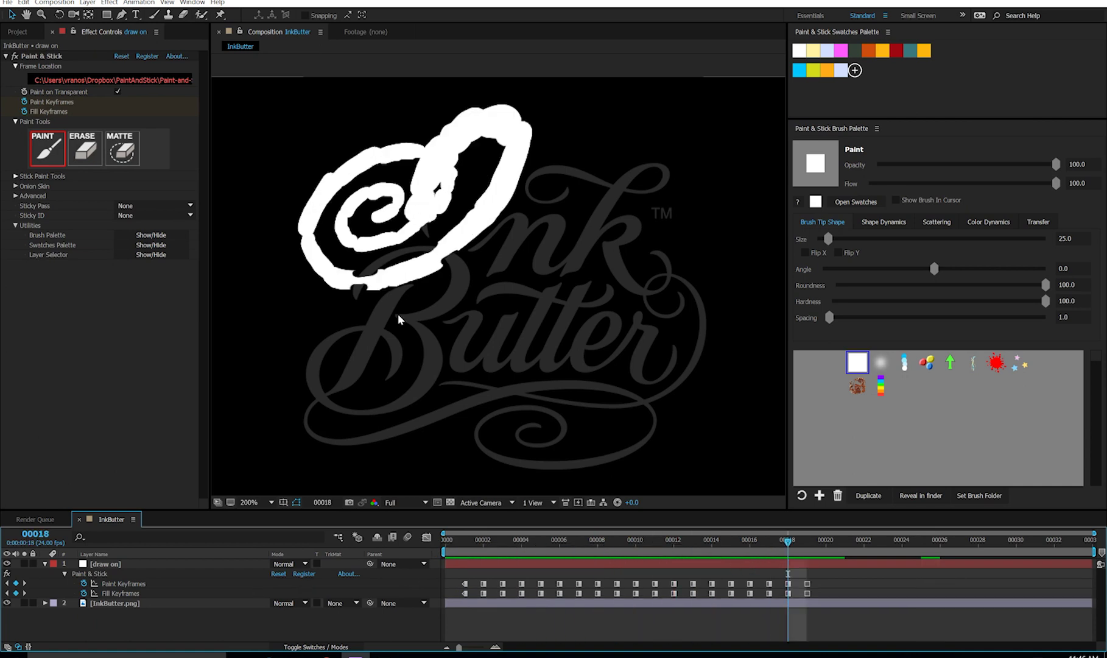
pyautogui.moveTo(561, 543)
pyautogui.mouseDown()
pyautogui.moveTo(412, 550)
pyautogui.moveTo(788, 572)
pyautogui.mouseUp()
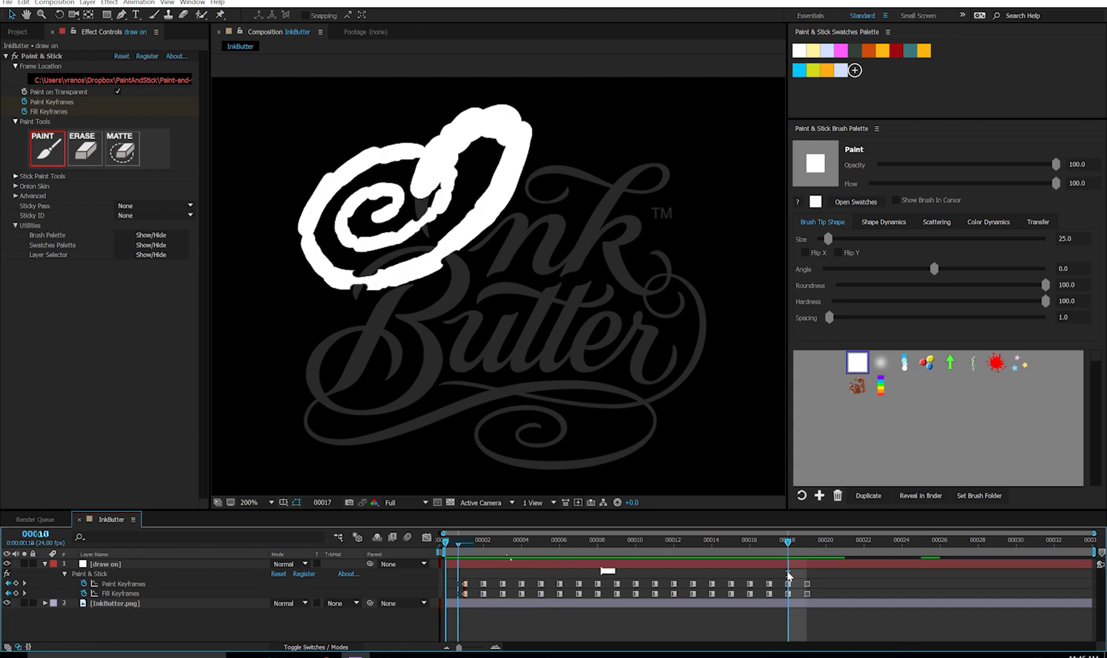
pyautogui.click(318, 564)
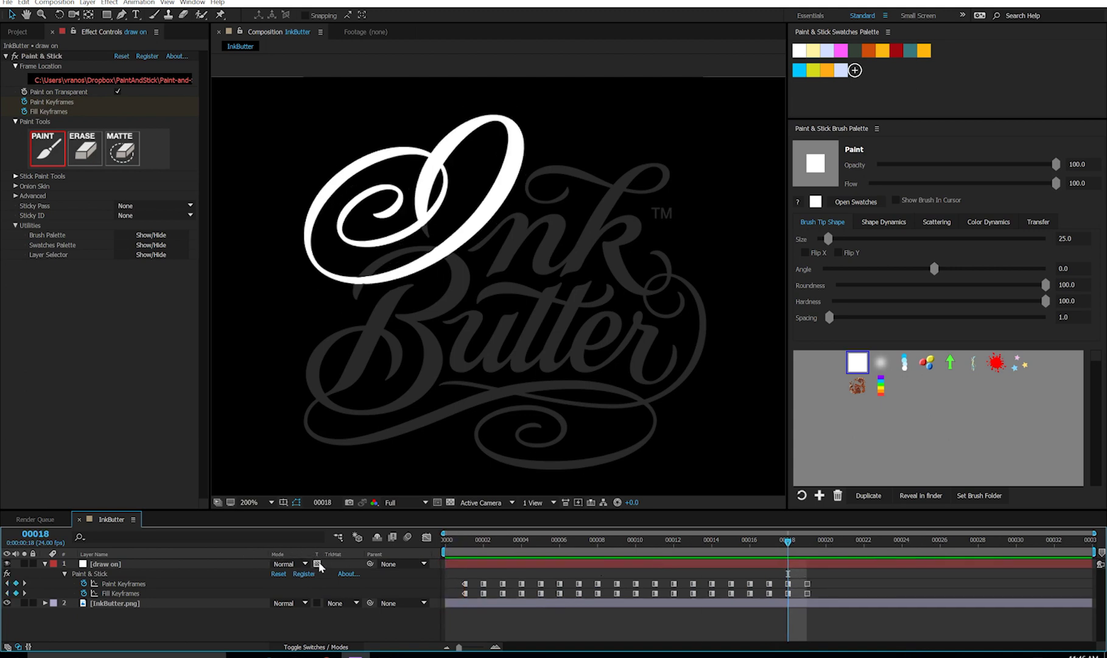
# Set the Fill effect color of the InkButter.png layer to black (000000)
pyautogui.click(122, 603)
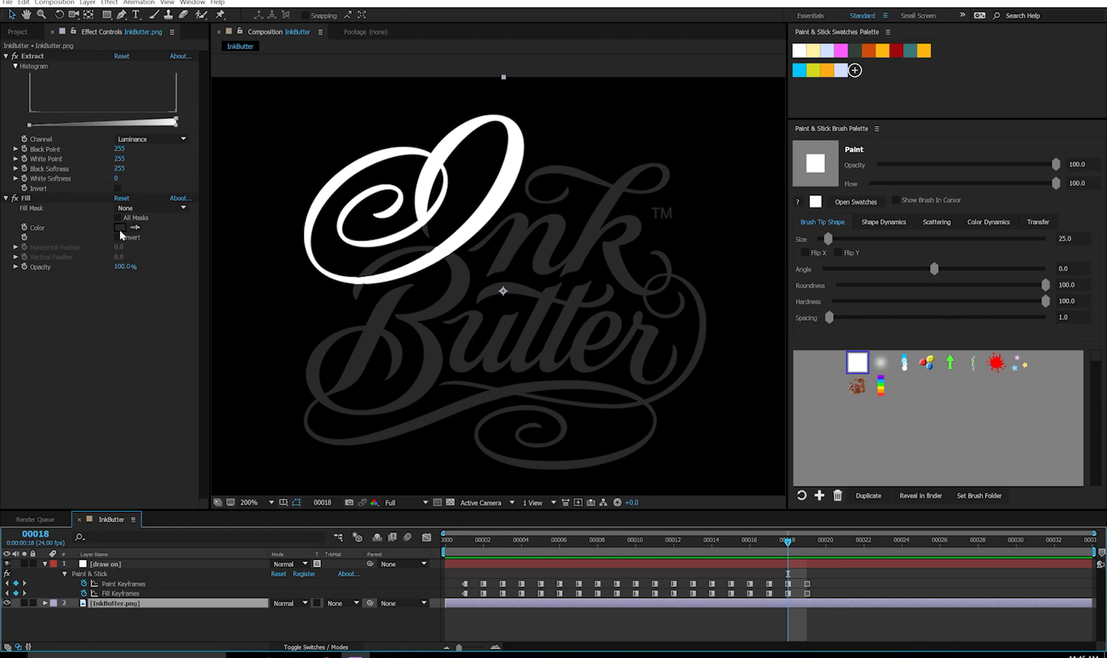
pyautogui.click(119, 228)
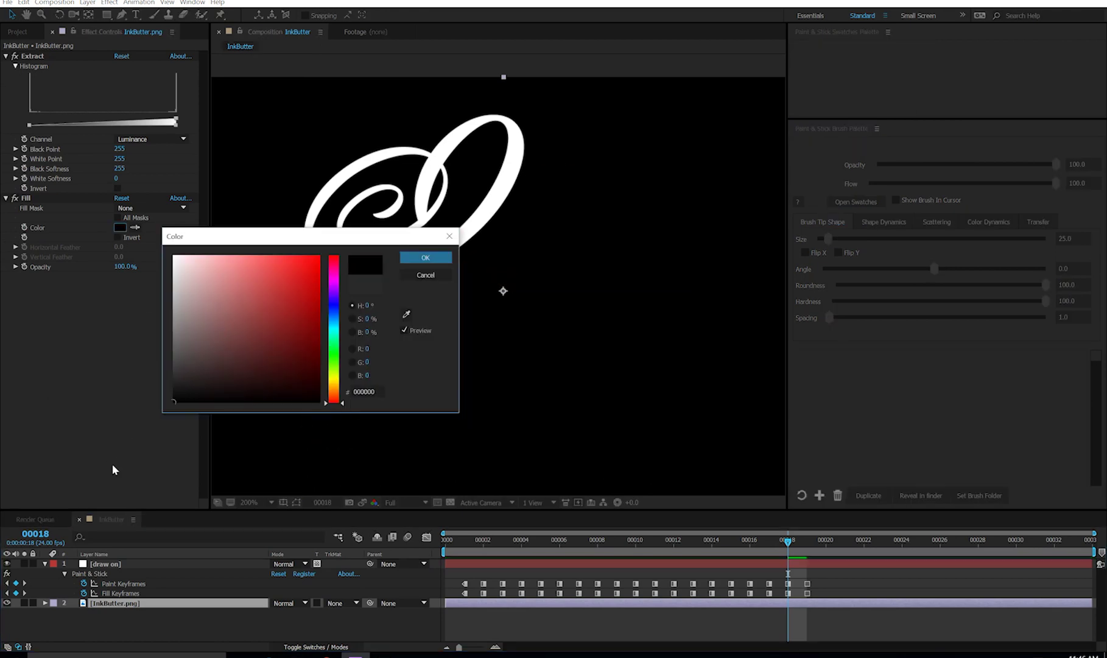
pyautogui.click(435, 258)
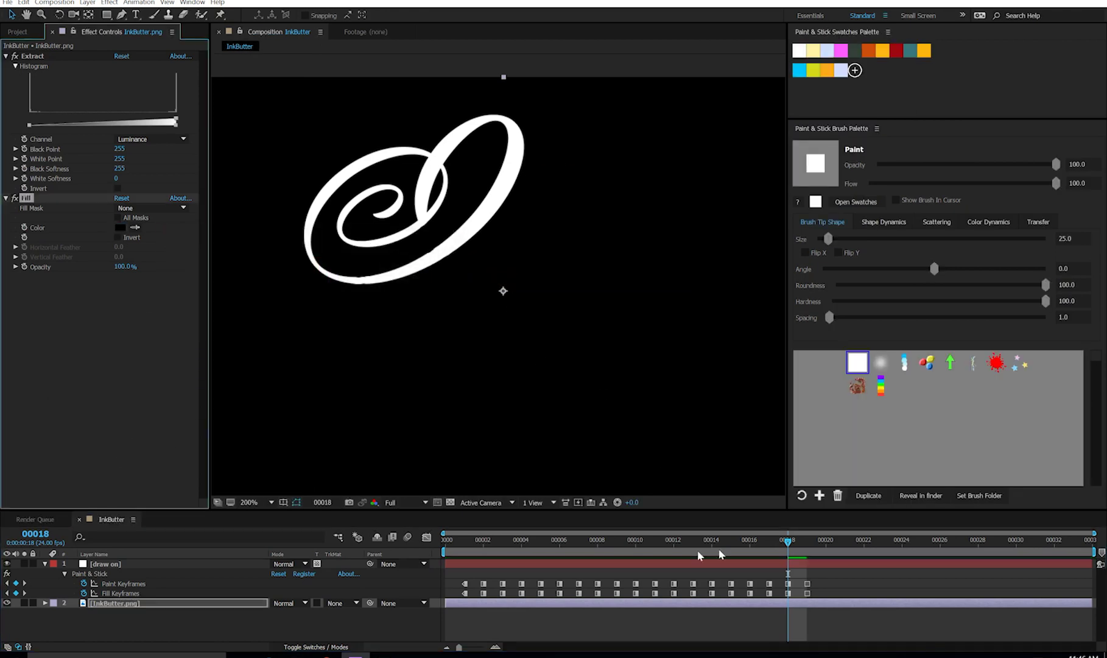
# Preview the draw-on animation against the black background from frame 0, then return the playhead to the start
pyautogui.moveTo(772, 542); pyautogui.dragTo(364, 543)
pyautogui.press('space')
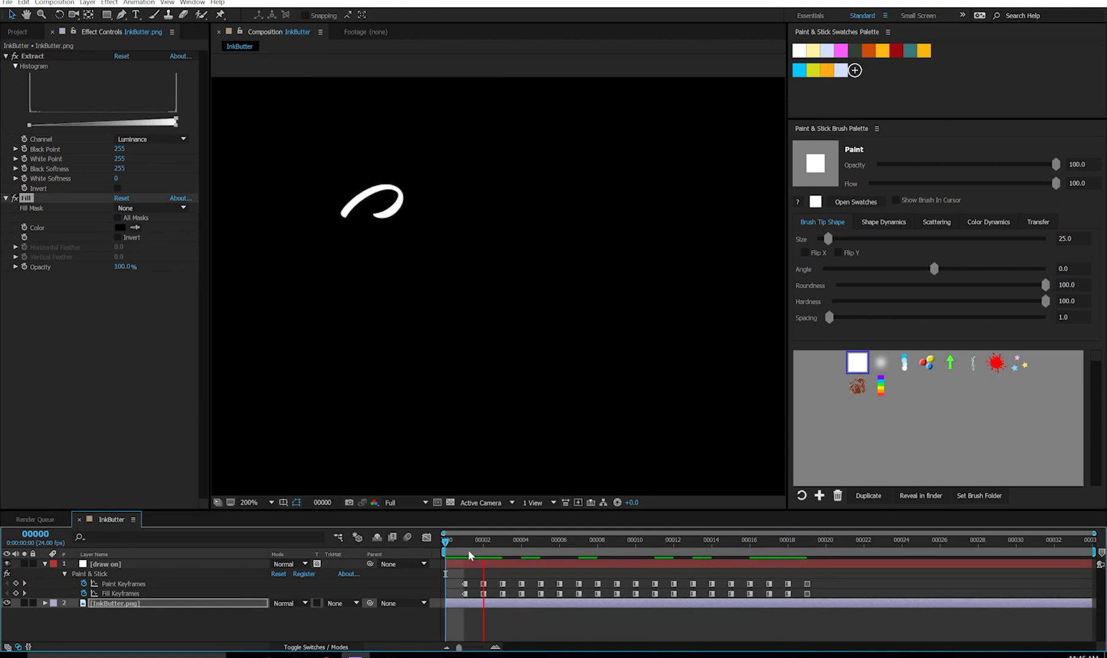
pyautogui.press('space')
pyautogui.moveTo(483, 549); pyautogui.dragTo(420, 547)
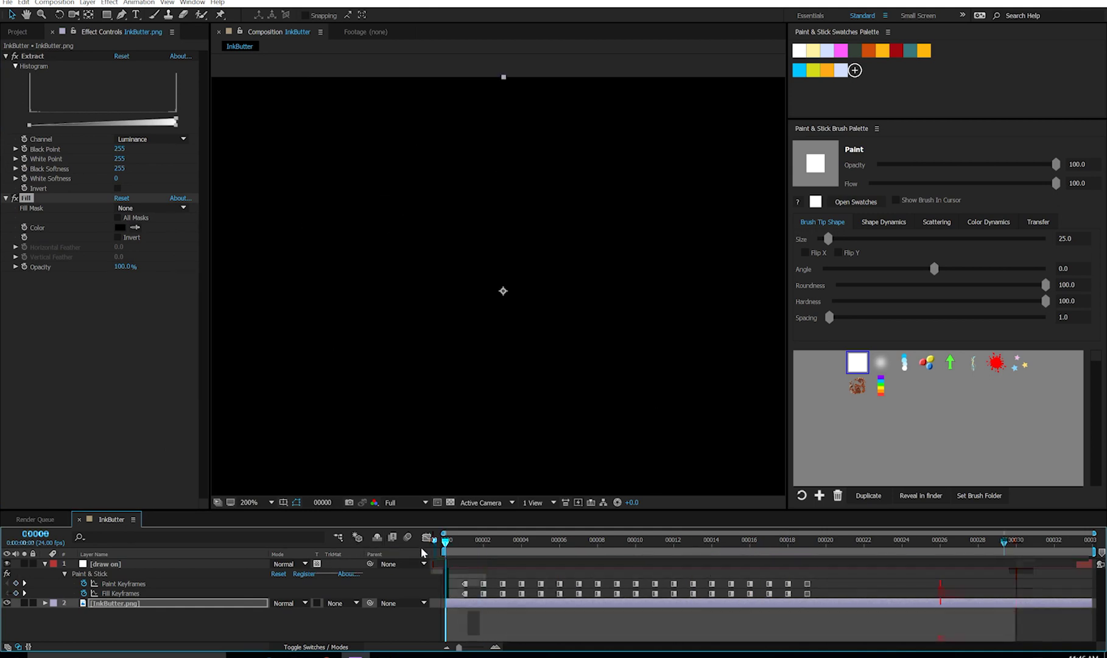
# Set the Fill effect color of the InkButter.png layer to dark gray (363636) so the guide lettering shows against black
pyautogui.press('space')
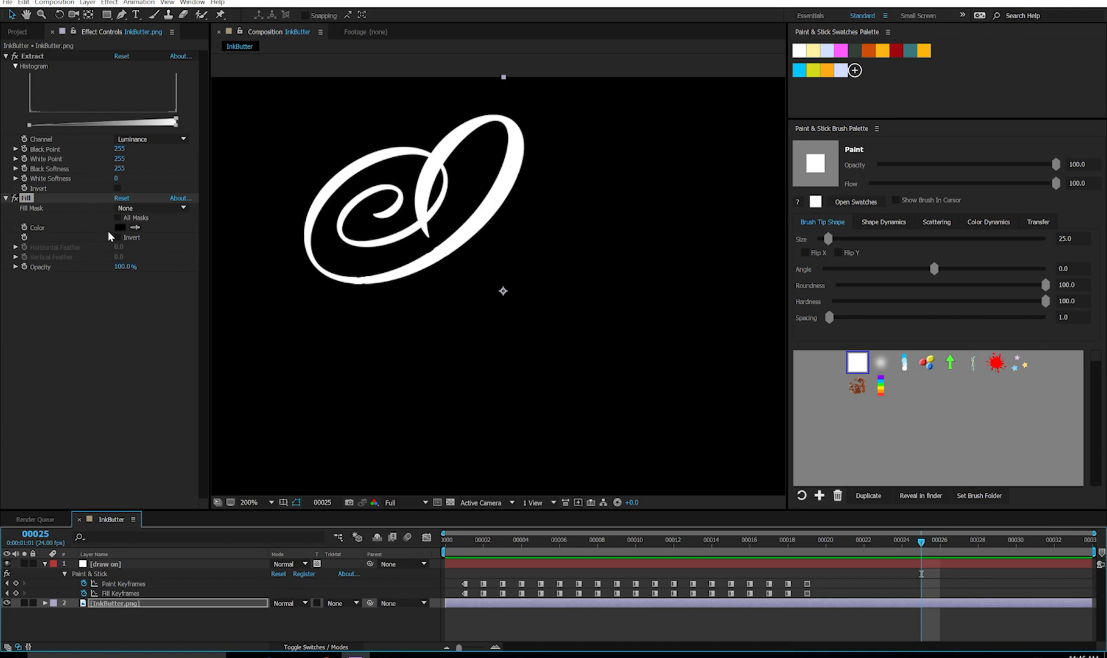
pyautogui.click(125, 227)
pyautogui.moveTo(195, 359)
pyautogui.mouseDown()
pyautogui.moveTo(152, 348)
pyautogui.moveTo(145, 371)
pyautogui.mouseUp()
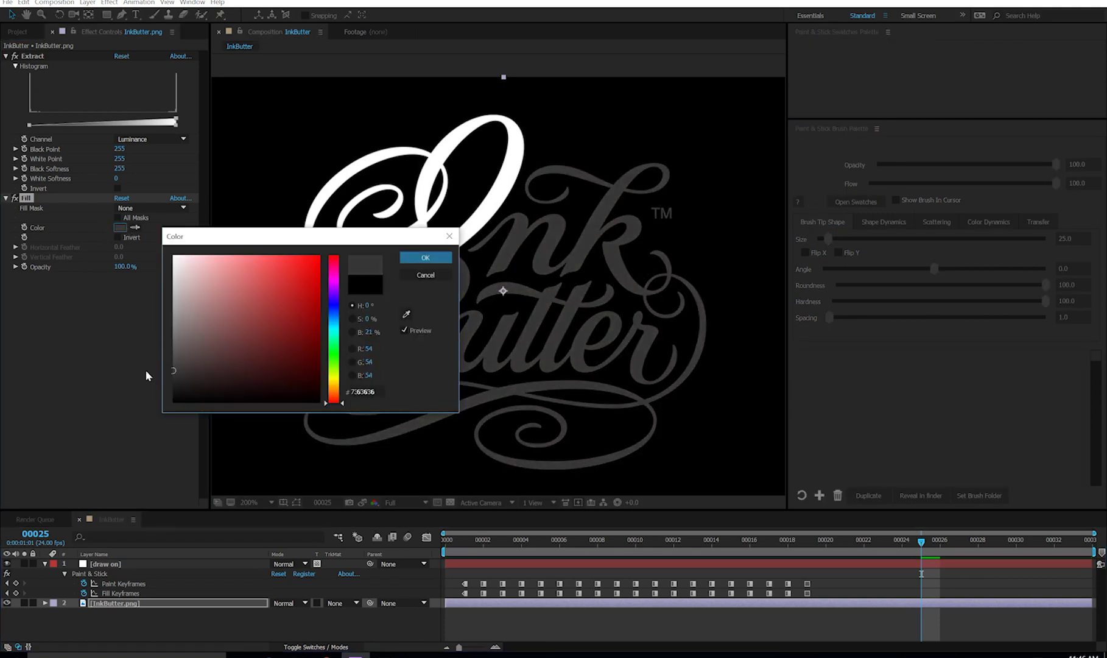
pyautogui.press('Return')
pyautogui.click(156, 624)
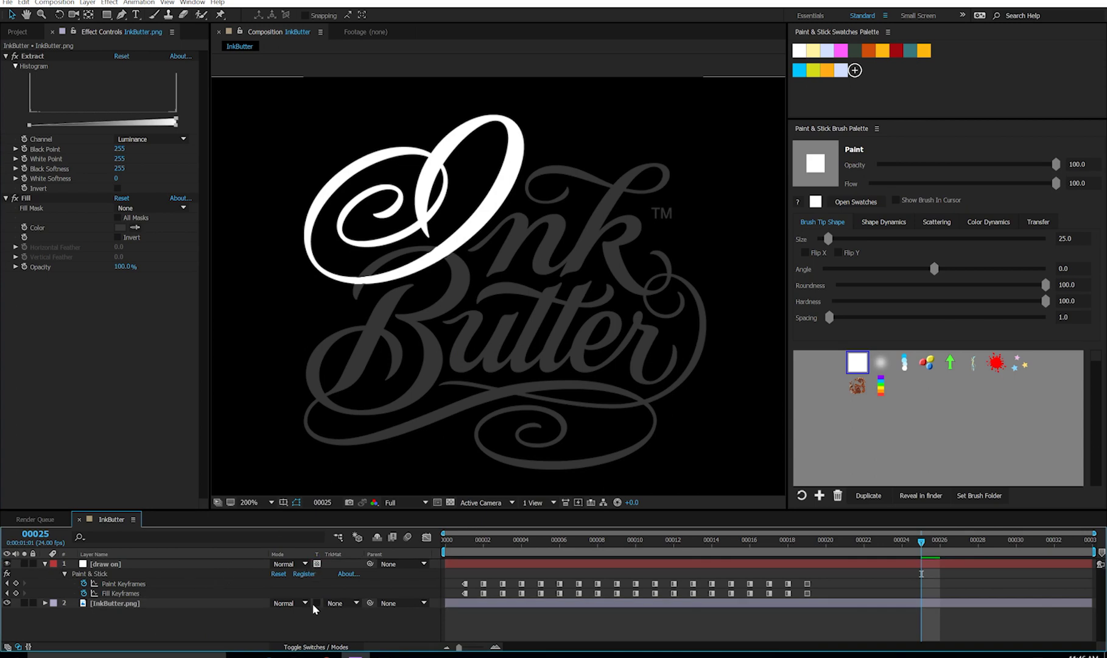
# Try the draw on layer as an alpha track matte for InkButter.png and scrub through the timeline
pyautogui.click(334, 603)
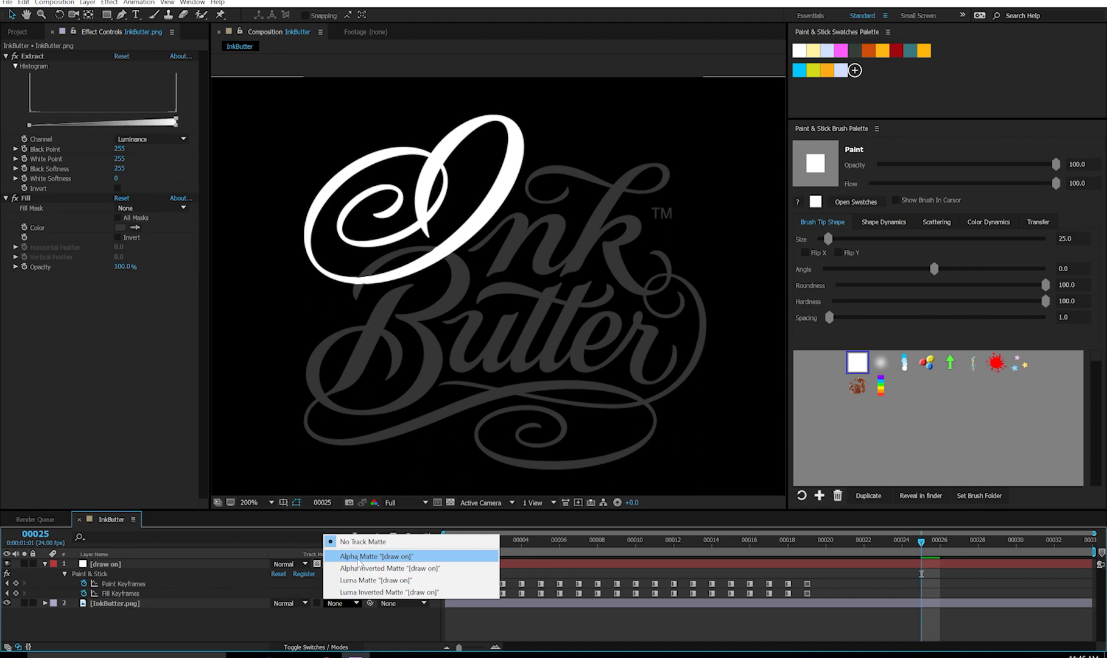
pyautogui.click(336, 553)
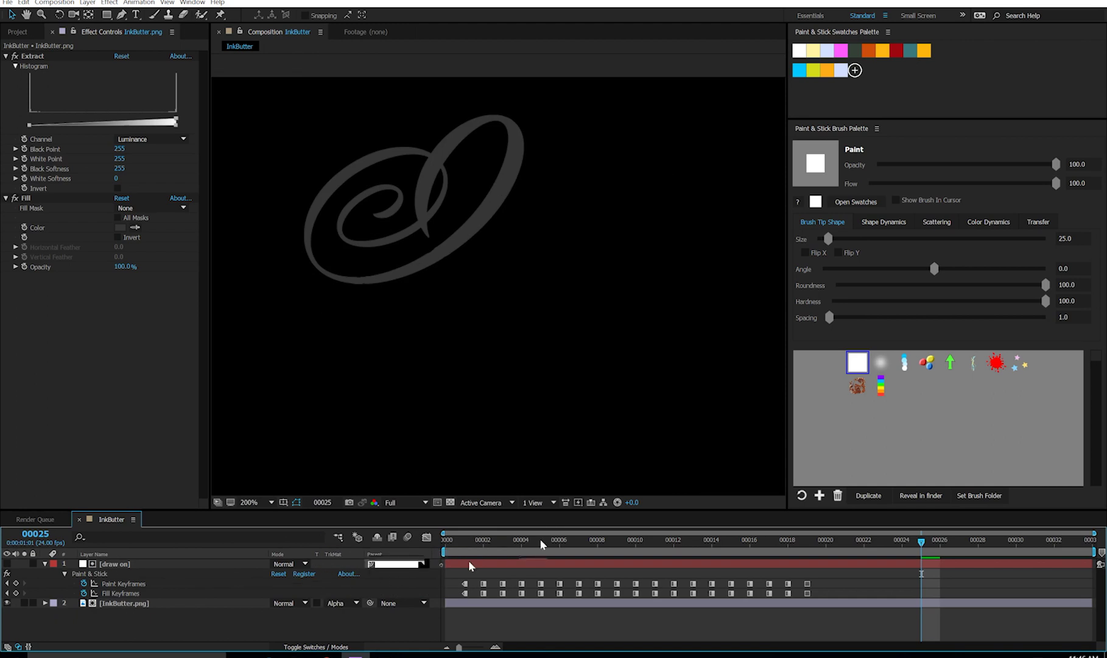
pyautogui.moveTo(540, 540)
pyautogui.mouseDown()
pyautogui.moveTo(461, 549)
pyautogui.moveTo(794, 577)
pyautogui.mouseUp()
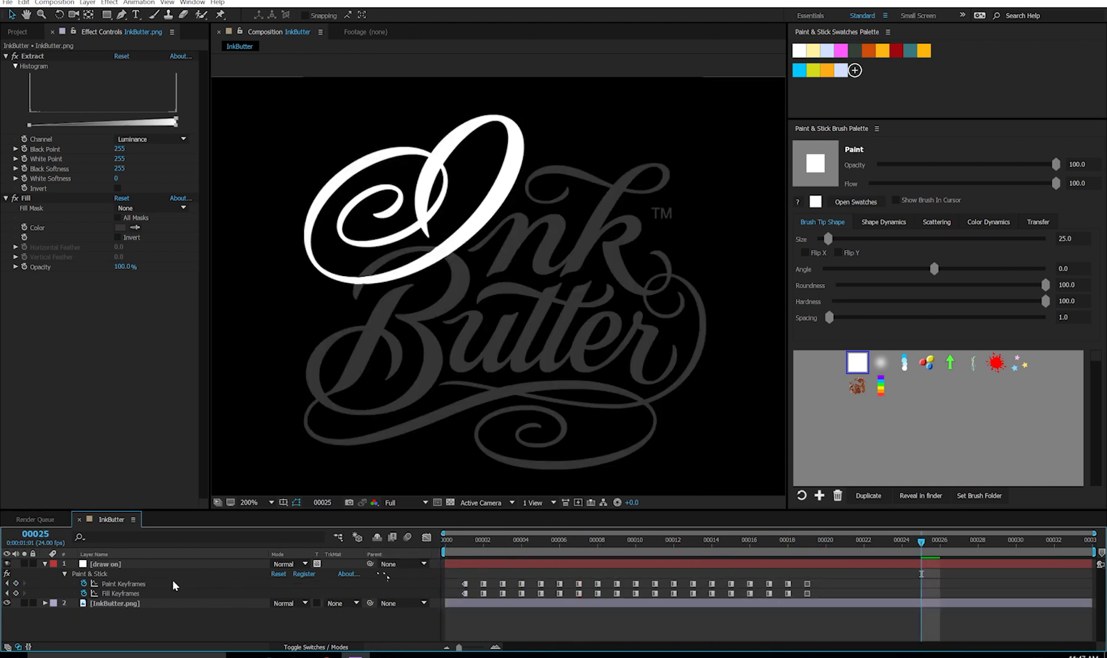
# Create a white 800 x 557 px solid named B and apply the Paint & Stick effect to it
pyautogui.click(44, 564)
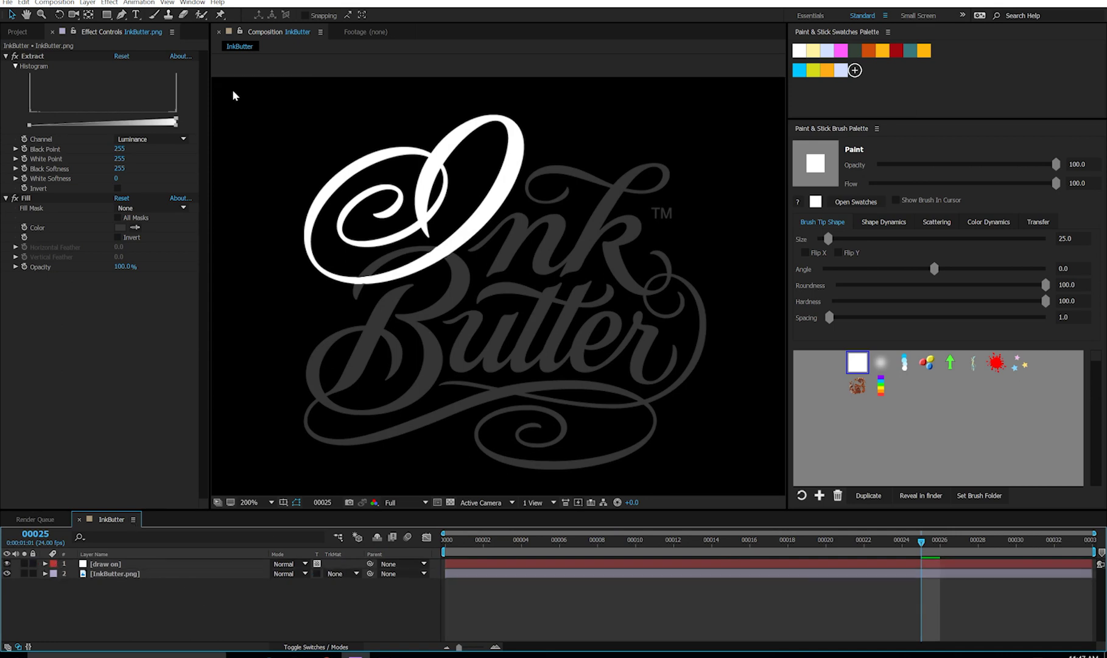
pyautogui.click(87, 3)
pyautogui.moveTo(100, 14)
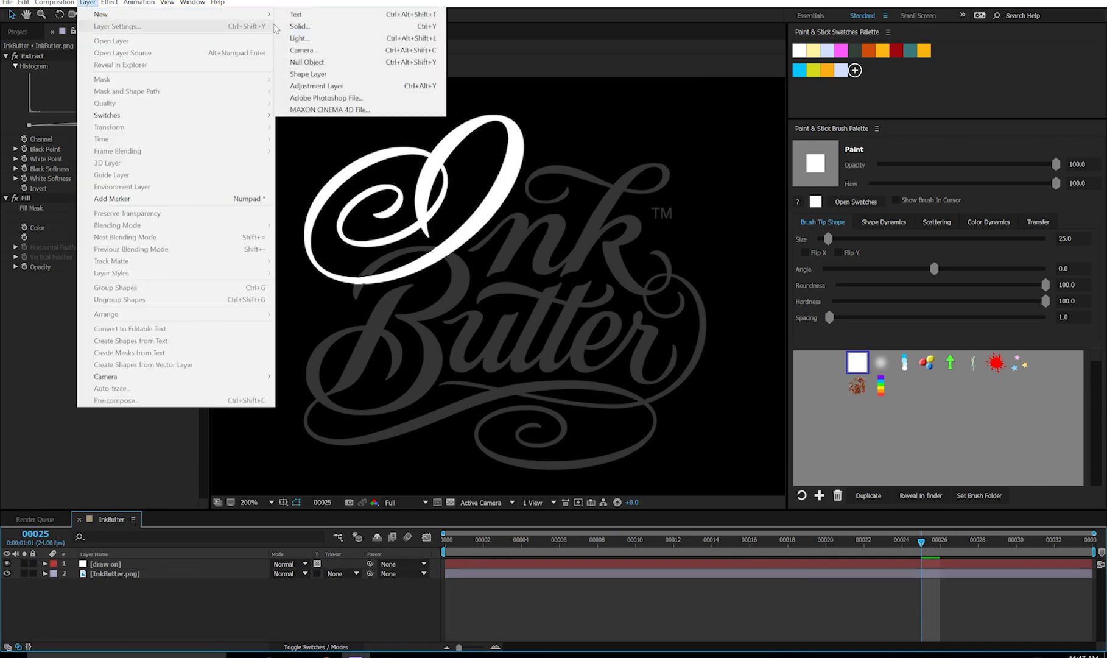
pyautogui.click(295, 27)
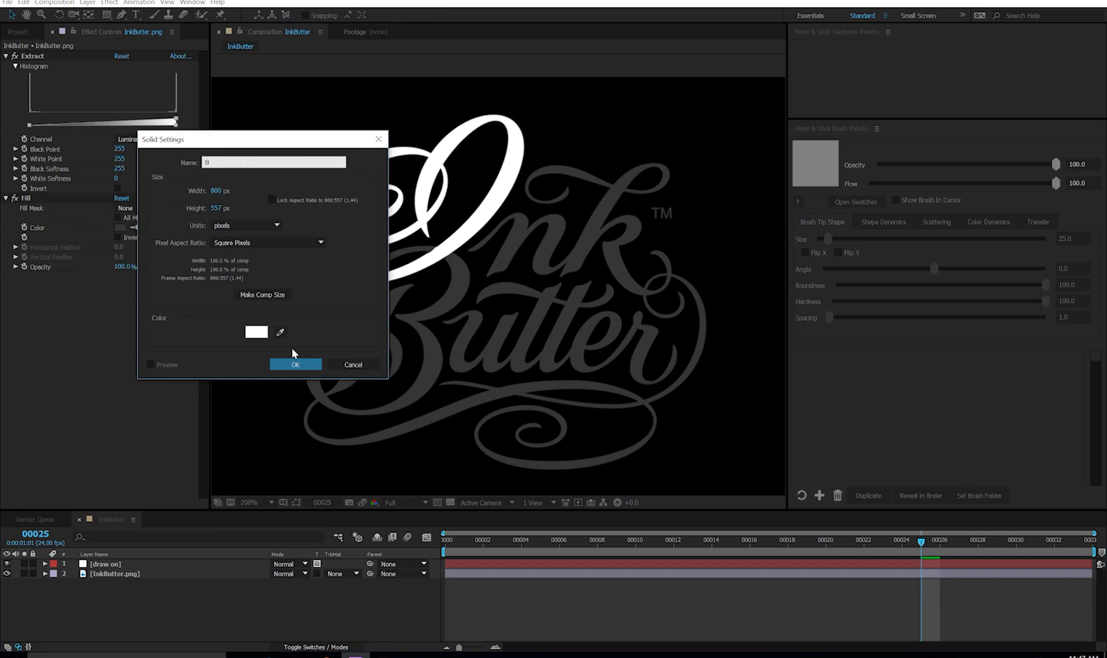
pyautogui.click(296, 364)
pyautogui.click(109, 3)
pyautogui.moveTo(162, 65)
pyautogui.click(279, 66)
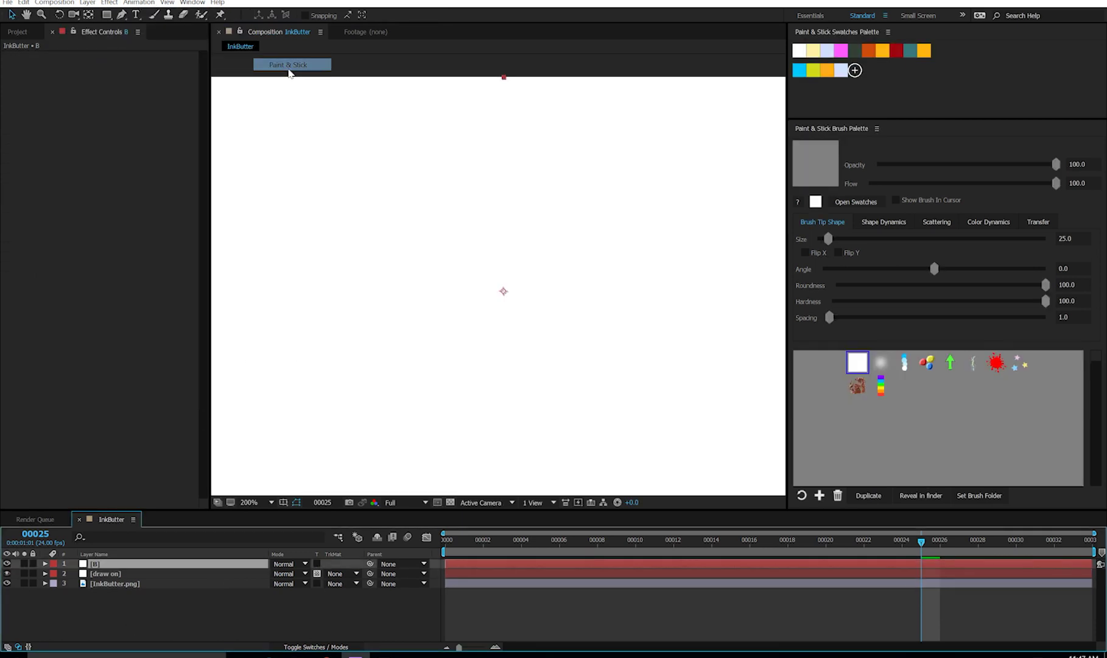
# Paint the tip of the B's upper stroke on frame 0 and convert its paint and fill keyframes to hold keyframes
pyautogui.click(453, 539)
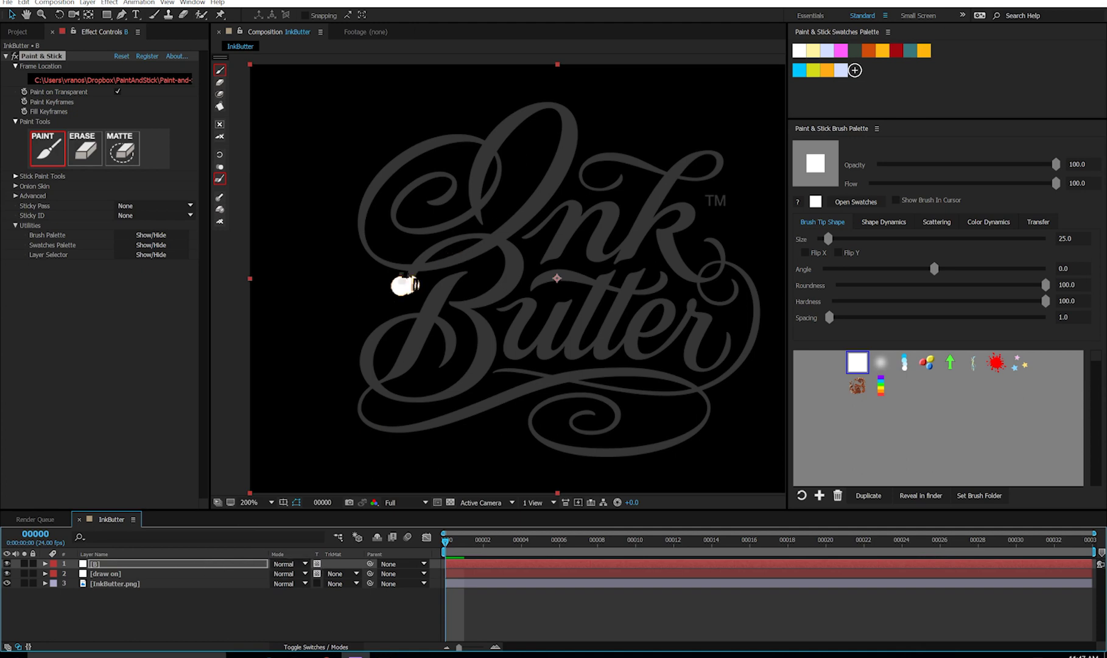
pyautogui.moveTo(397, 284); pyautogui.dragTo(435, 273)
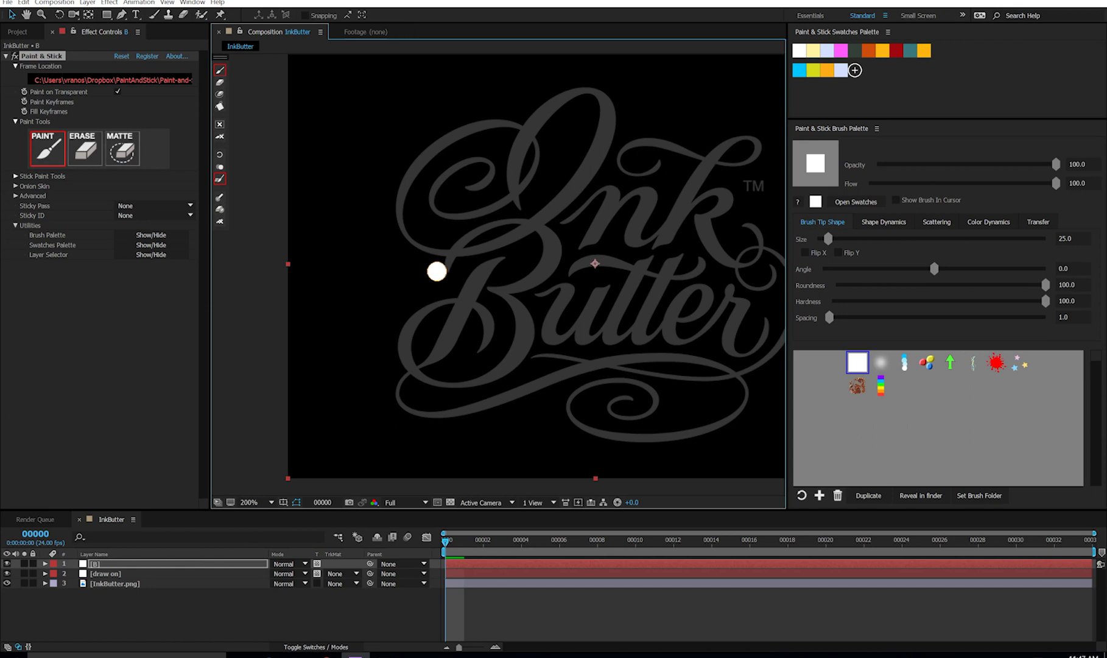
pyautogui.press('.')
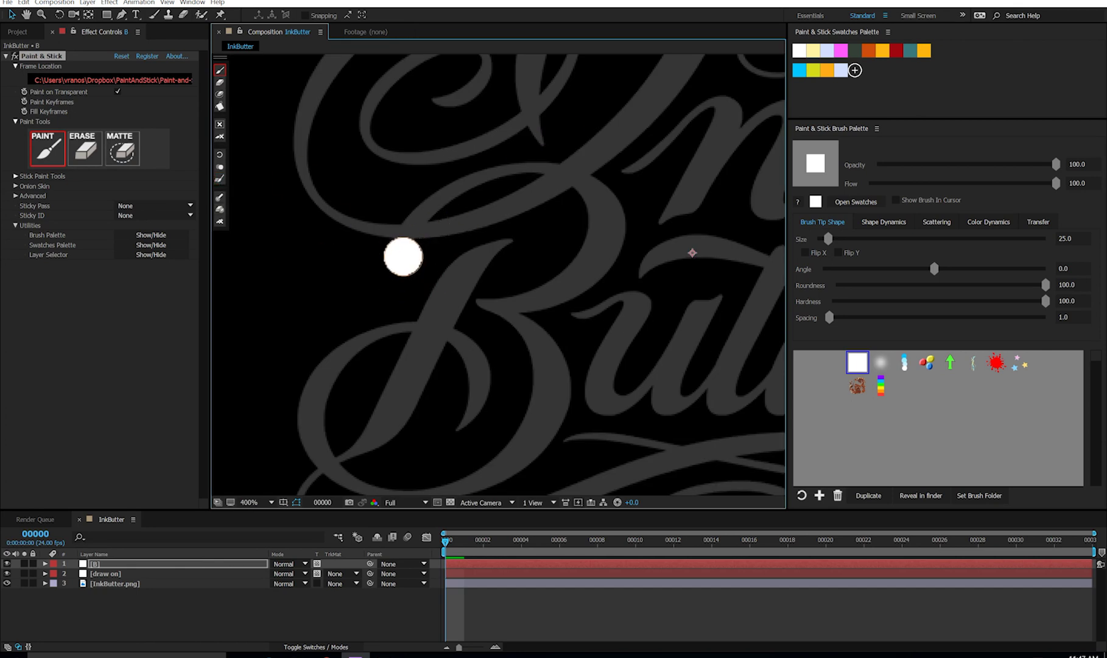
pyautogui.moveTo(444, 196); pyautogui.dragTo(409, 238)
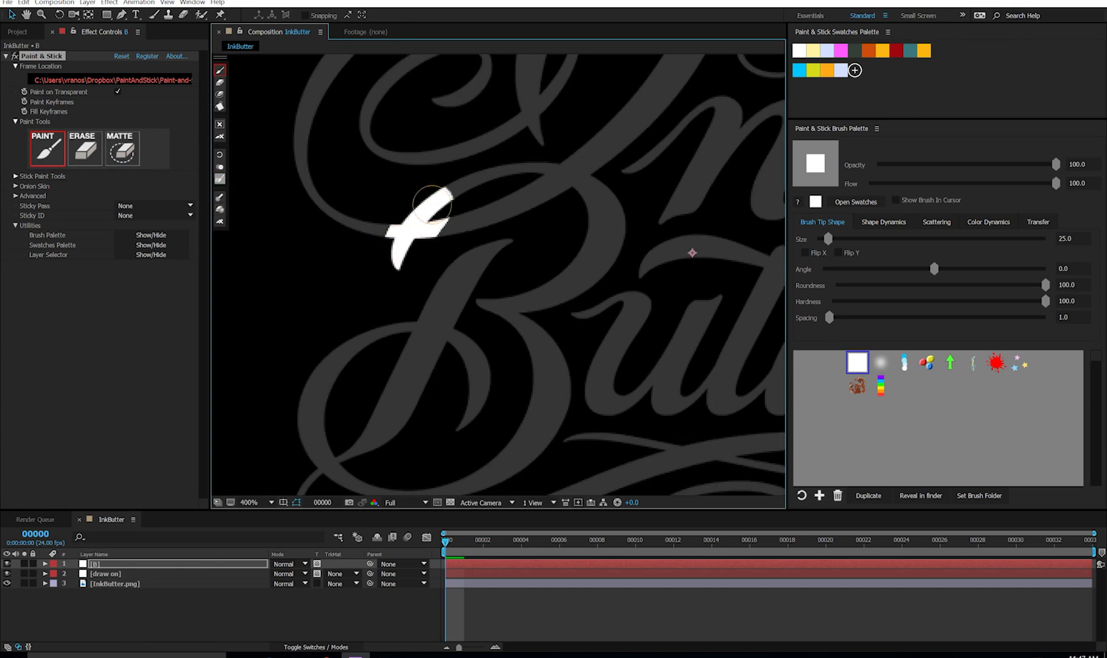
pyautogui.click(392, 301)
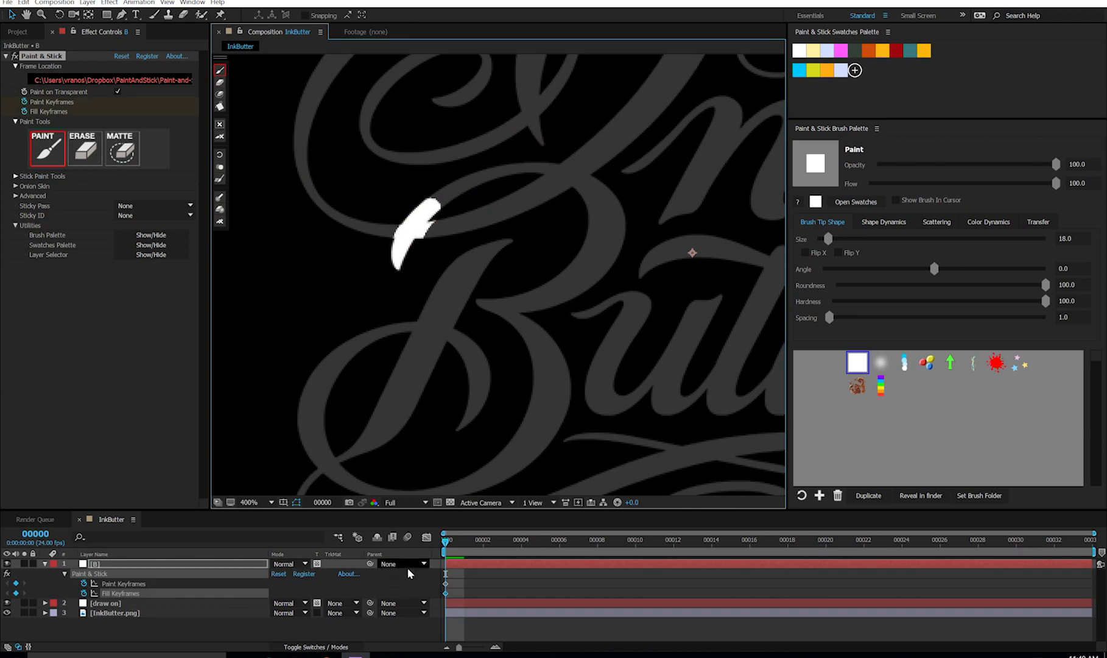
pyautogui.click(445, 593)
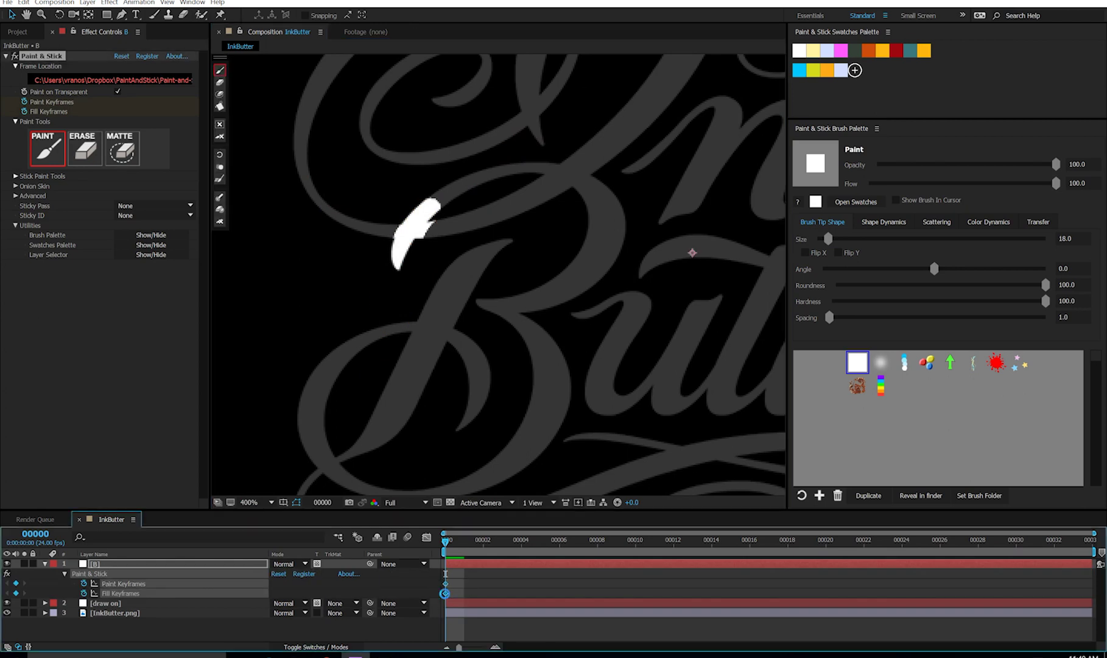
# Erase the frame 0 paint that spilled onto the swash crossing the B's first stroke, using a size 9 eraser
pyautogui.scroll(1, 361, 231)
pyautogui.moveTo(368, 215)
pyautogui.mouseDown()
pyautogui.moveTo(552, 275)
pyautogui.moveTo(555, 237)
pyautogui.mouseUp()
pyautogui.press('e')
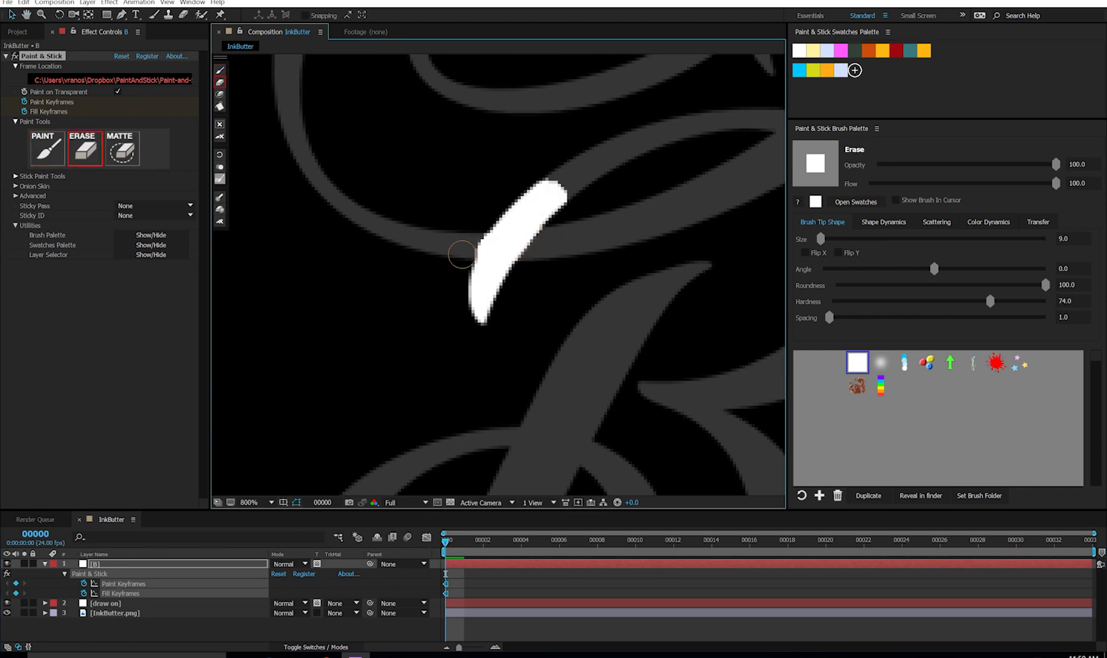
pyautogui.moveTo(465, 255)
pyautogui.mouseDown()
pyautogui.moveTo(425, 255)
pyautogui.moveTo(403, 279)
pyautogui.mouseUp()
# Extend the B's upper stroke along its bowl on frames 1 and 2, erasing spill on the crossing swashes
pyautogui.press('pagedown')
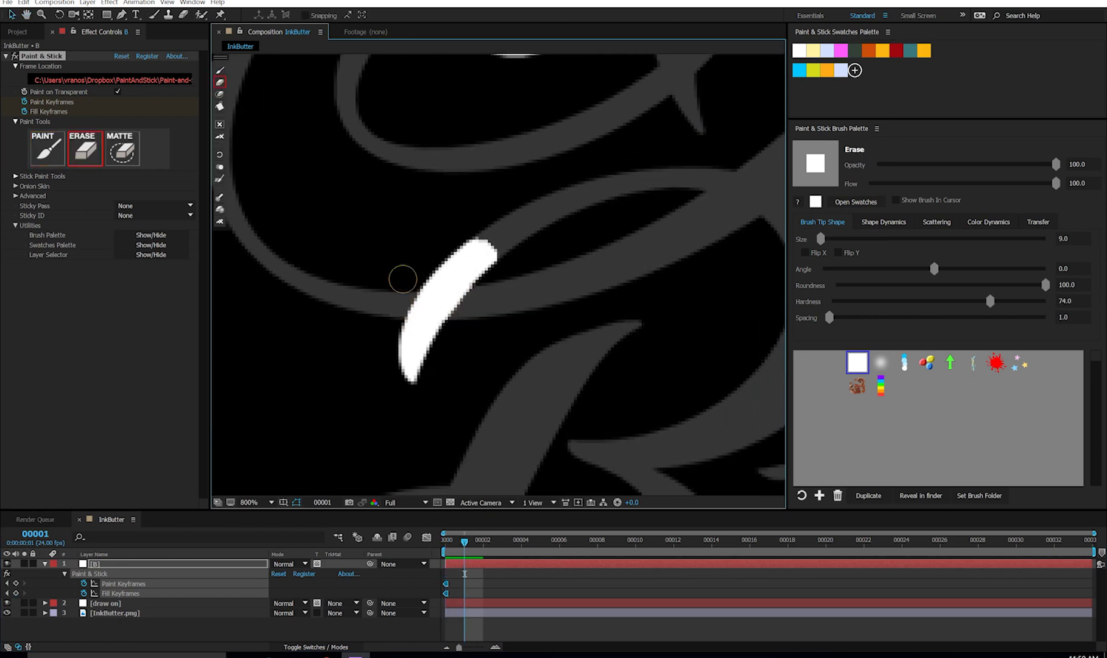
pyautogui.press('b')
pyautogui.press('pagedown')
pyautogui.moveTo(509, 235)
pyautogui.mouseDown()
pyautogui.moveTo(579, 196)
pyautogui.moveTo(451, 184)
pyautogui.mouseUp()
pyautogui.moveTo(462, 203)
pyautogui.mouseDown()
pyautogui.moveTo(689, 255)
pyautogui.moveTo(700, 291)
pyautogui.mouseUp()
pyautogui.press('e')
pyautogui.moveTo(614, 234); pyautogui.dragTo(579, 226)
pyautogui.moveTo(664, 198); pyautogui.dragTo(615, 175)
pyautogui.press('b')
# Continue painting the B on frames 3 to 5, rounding the upper bowl toward the waist
pyautogui.press('pagedown')
pyautogui.moveTo(594, 271); pyautogui.dragTo(557, 192)
pyautogui.moveTo(646, 295)
pyautogui.mouseDown()
pyautogui.moveTo(670, 259)
pyautogui.moveTo(589, 349)
pyautogui.mouseUp()
pyautogui.press('pagedown')
pyautogui.moveTo(539, 259)
pyautogui.mouseDown()
pyautogui.moveTo(495, 284)
pyautogui.moveTo(599, 355)
pyautogui.mouseUp()
pyautogui.press('e')
pyautogui.press('pagedown')
pyautogui.press('b')
# Paint the B's lower bowl around the bottom and up its left side on frames 6 to 9
pyautogui.press('pagedown')
pyautogui.moveTo(610, 407)
pyautogui.mouseDown()
pyautogui.moveTo(623, 238)
pyautogui.moveTo(584, 328)
pyautogui.moveTo(718, 223)
pyautogui.mouseUp()
pyautogui.press('pagedown')
pyautogui.moveTo(706, 256)
pyautogui.mouseDown()
pyautogui.moveTo(536, 341)
pyautogui.moveTo(390, 372)
pyautogui.moveTo(292, 195)
pyautogui.mouseUp()
pyautogui.press('pagedown')
pyautogui.press('pagedown')
pyautogui.moveTo(358, 242); pyautogui.dragTo(462, 280)
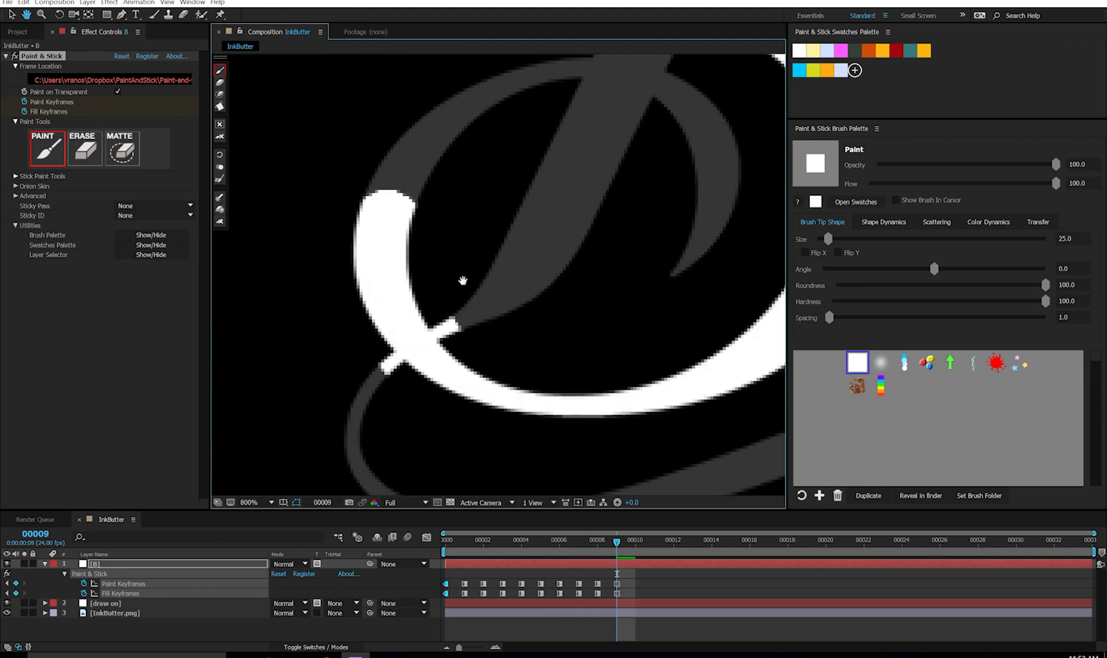
# Erase the frame 9 spill on the crossing stem and carry the B's lower loop over the stem through frame 11
pyautogui.press('e')
pyautogui.moveTo(461, 324); pyautogui.dragTo(434, 369)
pyautogui.press('pagedown')
pyautogui.press('b')
pyautogui.press('pagedown')
pyautogui.moveTo(382, 226)
pyautogui.mouseDown()
pyautogui.moveTo(481, 136)
pyautogui.moveTo(598, 123)
pyautogui.moveTo(577, 149)
pyautogui.mouseUp()
pyautogui.press('e')
pyautogui.moveTo(592, 89); pyautogui.dragTo(638, 95)
pyautogui.press('b')
# Set the brush size to 6 and paint the B's inner curl to its tip, frame by frame from frame 12
pyautogui.keyDown('ctrl'); pyautogui.moveTo(552, 182); pyautogui.dragTo(526, 228); pyautogui.keyUp('ctrl')
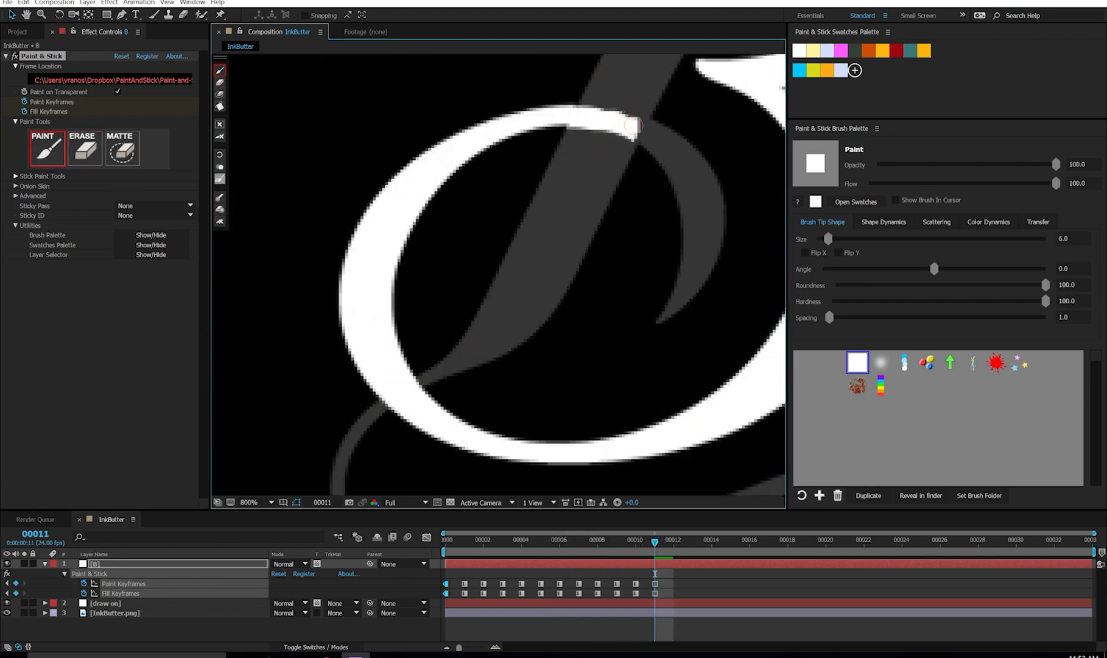
pyautogui.press('pagedown')
pyautogui.moveTo(637, 135)
pyautogui.mouseDown()
pyautogui.moveTo(678, 148)
pyautogui.moveTo(668, 148)
pyautogui.moveTo(688, 180)
pyautogui.moveTo(695, 246)
pyautogui.moveTo(701, 196)
pyautogui.mouseUp()
pyautogui.press('pagedown')
pyautogui.press('pagedown')
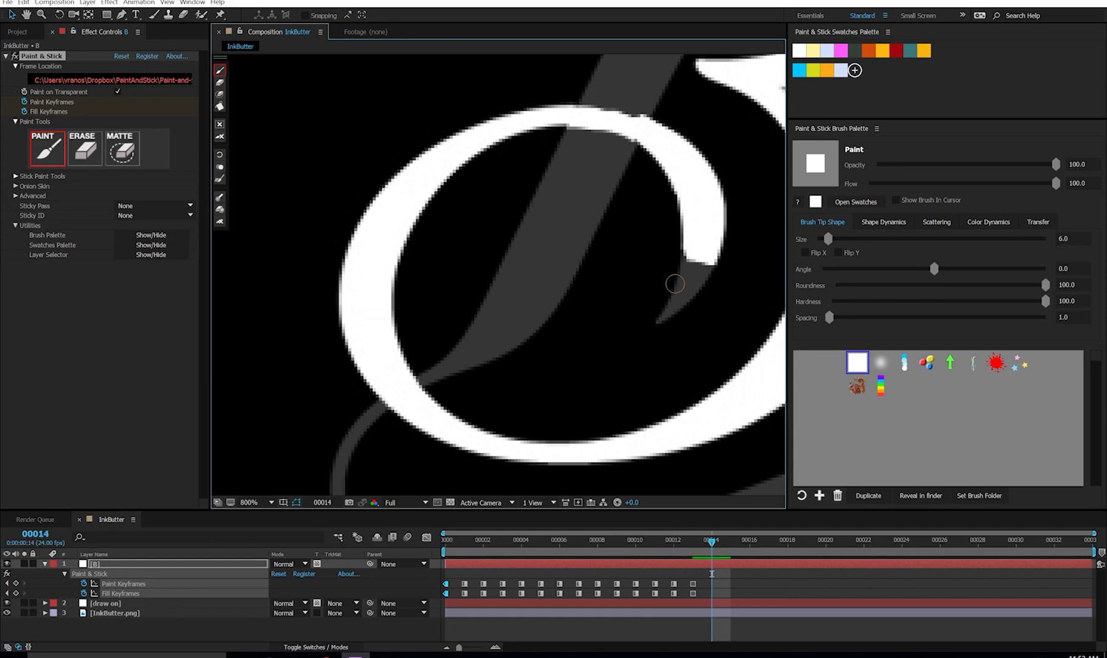
pyautogui.press('pagedown')
pyautogui.moveTo(700, 263); pyautogui.dragTo(665, 326)
# Preview the B's draw-on animation from frame 0 and scrub back through its frames
pyautogui.press(',')
pyautogui.press(',')
pyautogui.moveTo(503, 198); pyautogui.dragTo(478, 263)
pyautogui.moveTo(434, 540)
pyautogui.mouseDown()
pyautogui.moveTo(820, 581)
pyautogui.moveTo(398, 583)
pyautogui.mouseUp()
pyautogui.press('space')
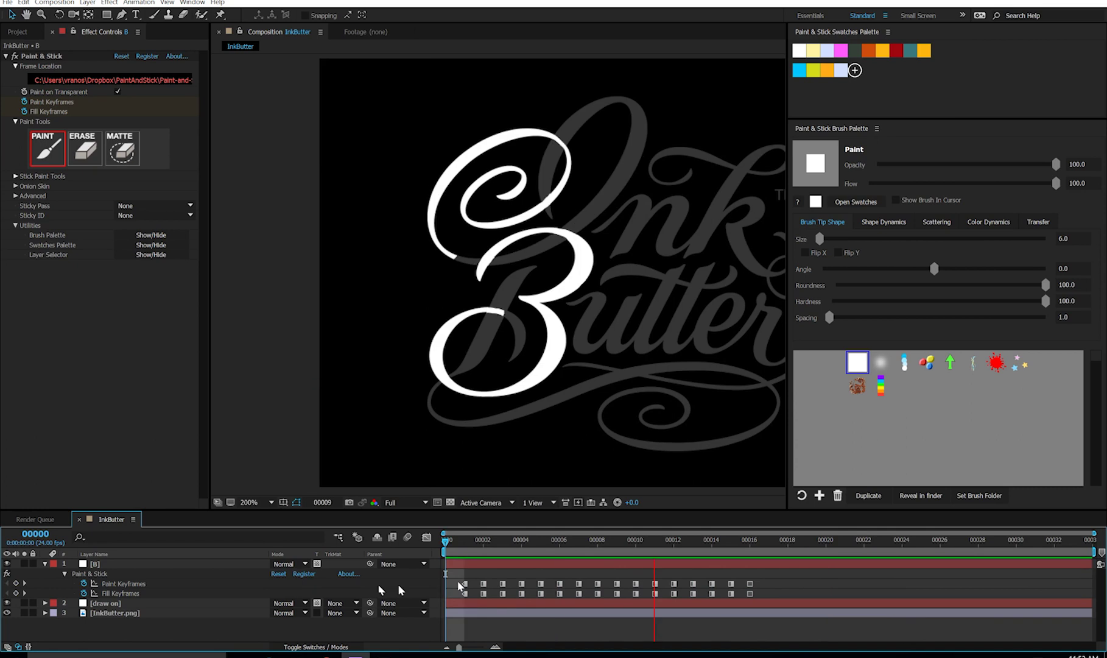
pyautogui.press('space')
pyautogui.moveTo(451, 542); pyautogui.dragTo(604, 543)
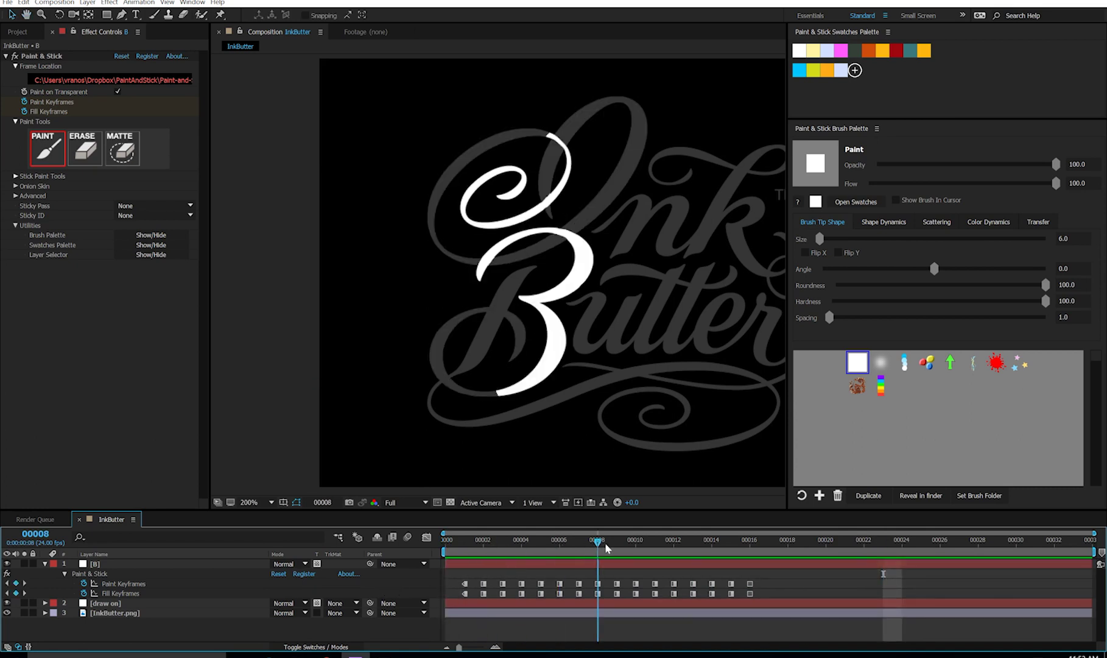
# Find where the first letter's swash reaches the B and shift the B layer to start at frame 12
pyautogui.click(43, 563)
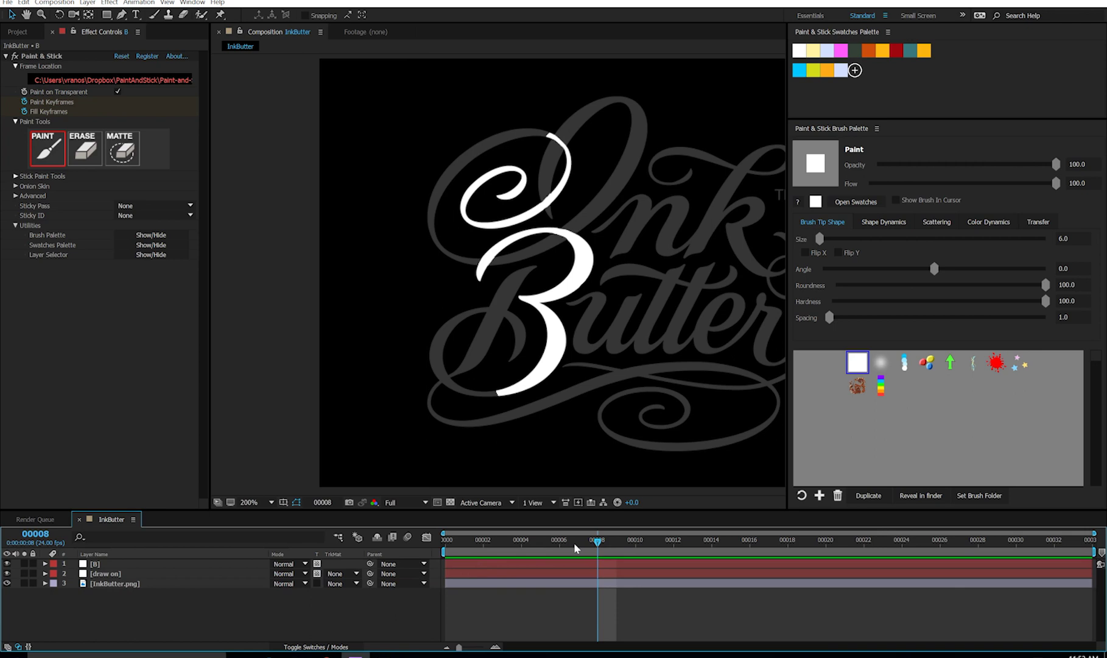
pyautogui.moveTo(574, 543)
pyautogui.mouseDown()
pyautogui.moveTo(445, 552)
pyautogui.moveTo(771, 577)
pyautogui.moveTo(648, 588)
pyautogui.moveTo(668, 585)
pyautogui.mouseUp()
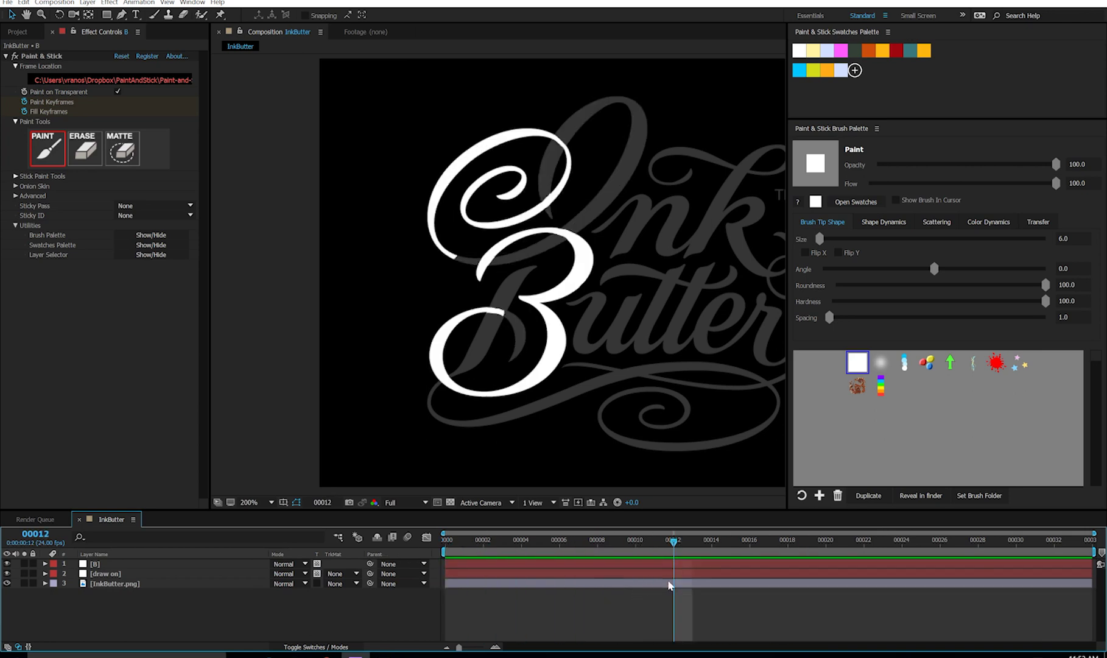
pyautogui.press('pagedown')
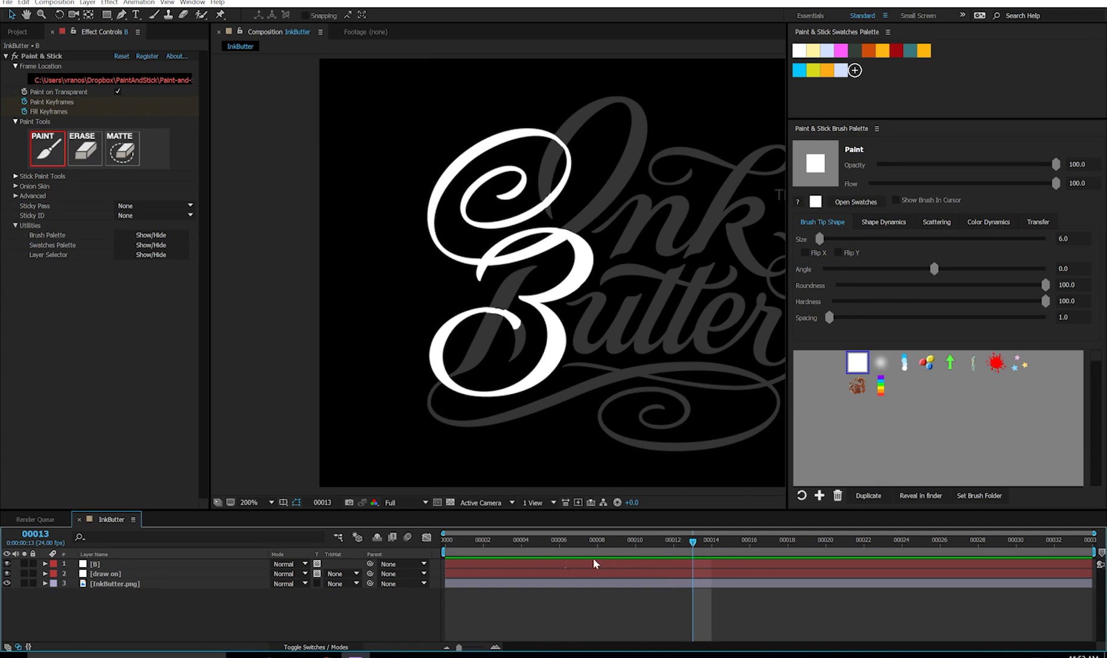
pyautogui.moveTo(593, 558)
pyautogui.mouseDown()
pyautogui.moveTo(831, 569)
pyautogui.moveTo(822, 573)
pyautogui.mouseUp()
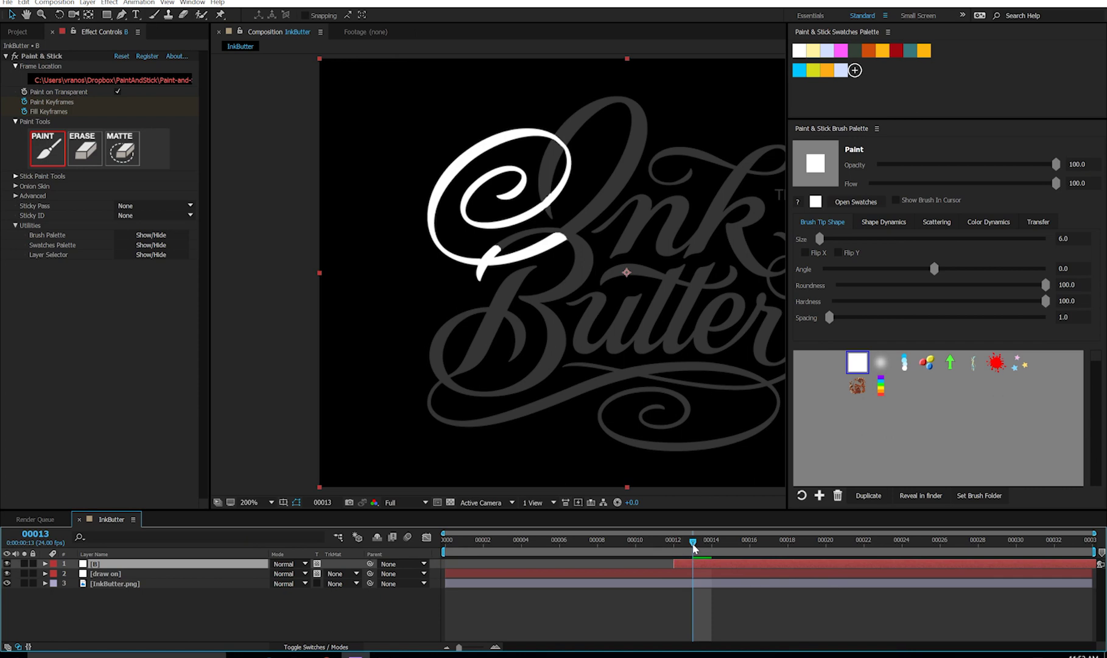
# Set the InkButter composition's duration to 110 frames
pyautogui.hotkey('ctrl', 'k')
pyautogui.click(472, 293)
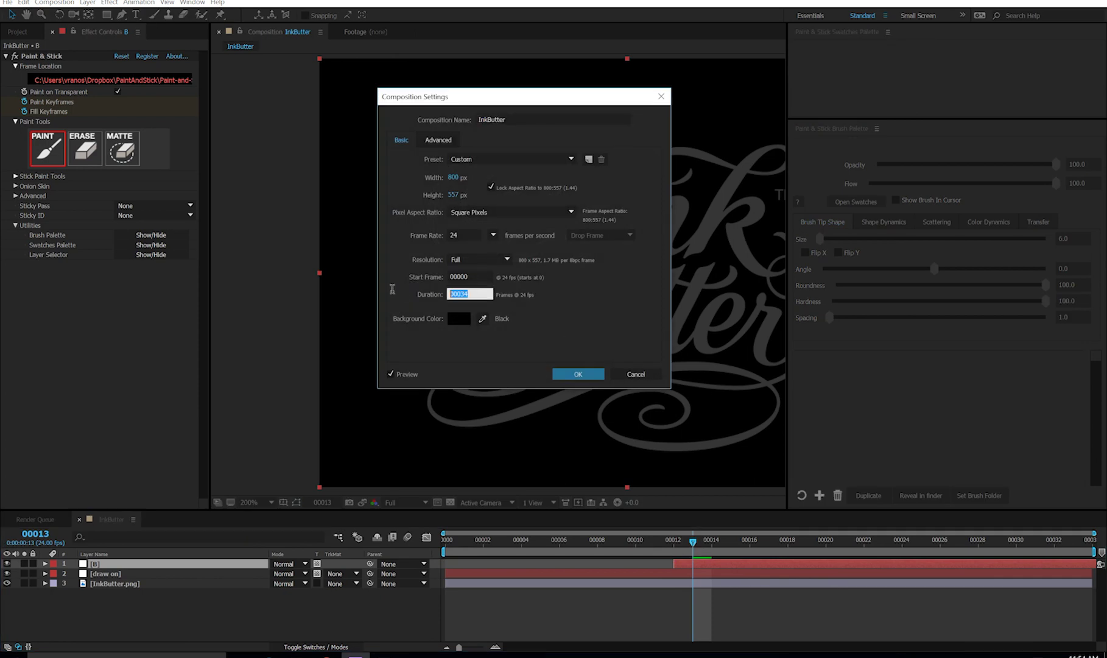
pyautogui.write('110')
pyautogui.click(580, 382)
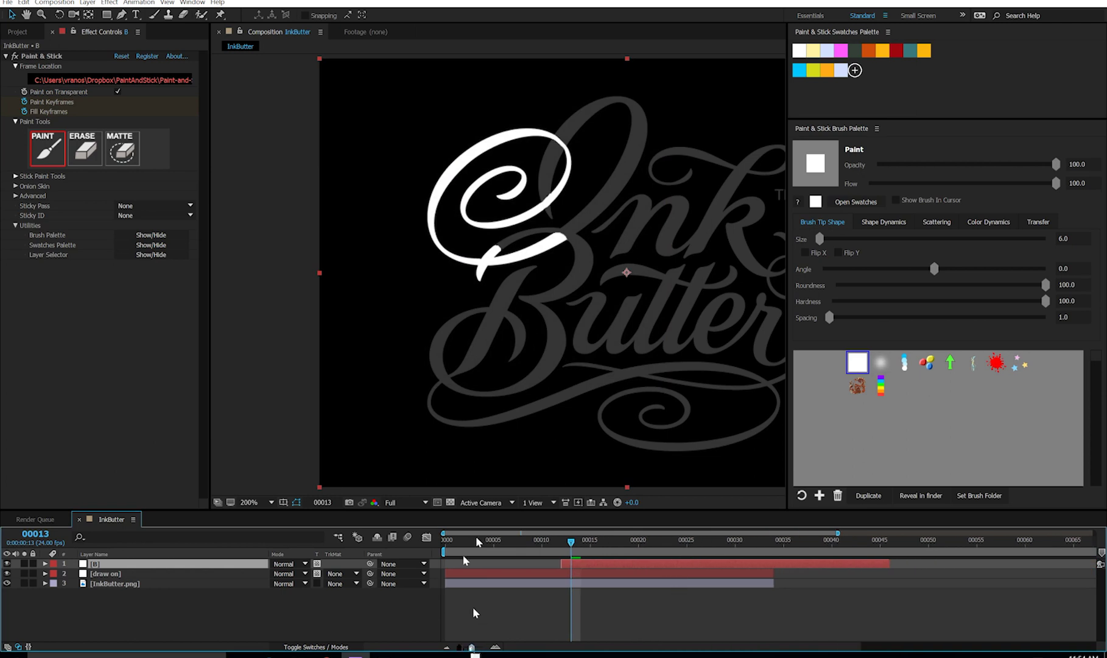
# Preview both letters' draw-on animation together from frame 0 and scrub to frame 32
pyautogui.click(476, 539)
pyautogui.press('space')
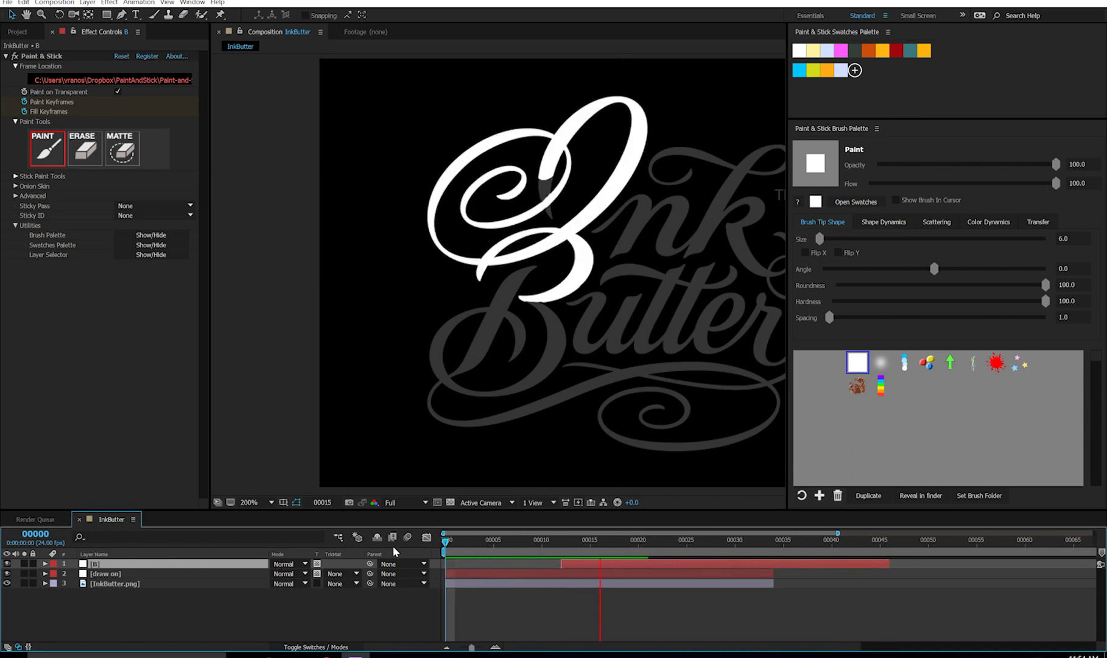
pyautogui.press('space')
pyautogui.moveTo(475, 540); pyautogui.dragTo(691, 565)
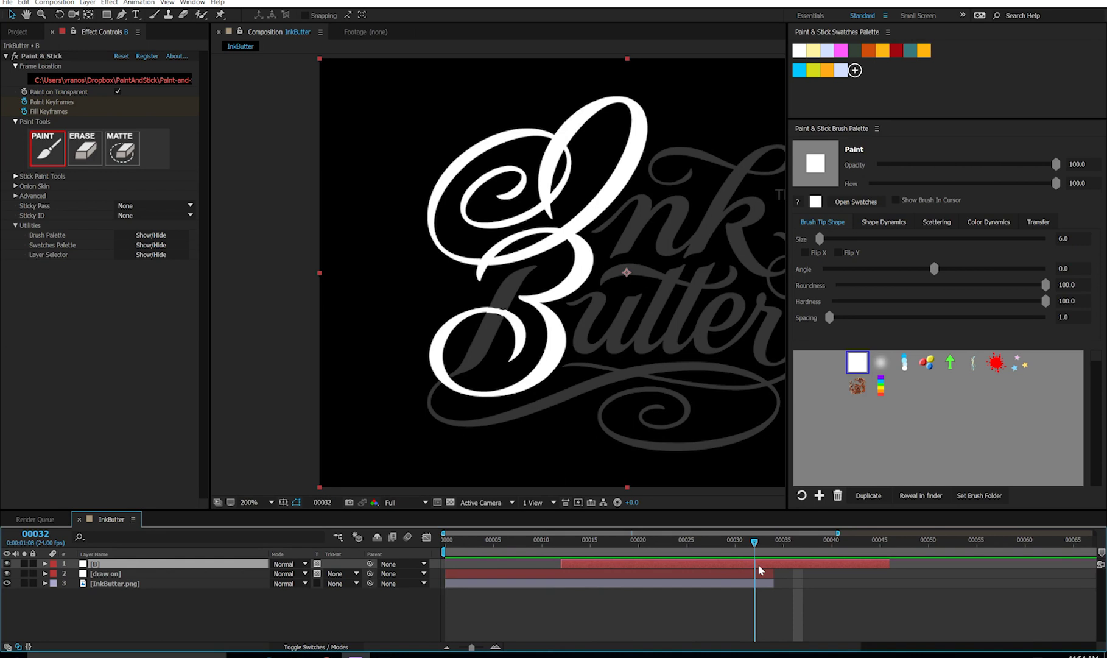
# Paint the first piece of the B's stem at frame 32 on the new Paint & Stick solid and hold its keyframes
pyautogui.scroll(2, 443, 306)
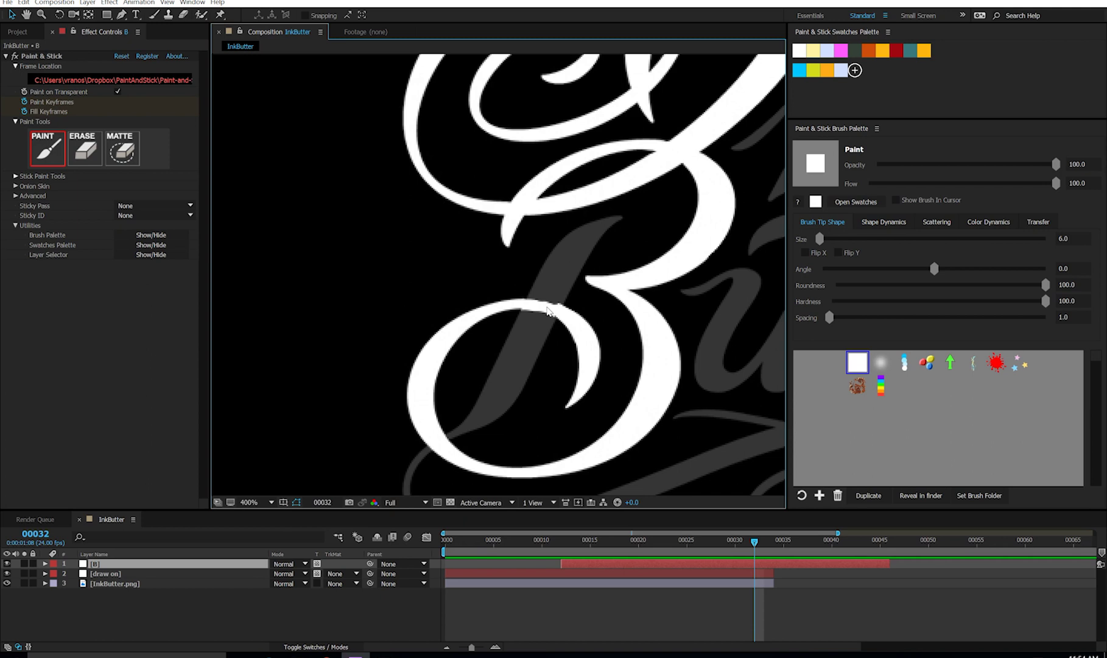
pyautogui.scroll(-2, 547, 310)
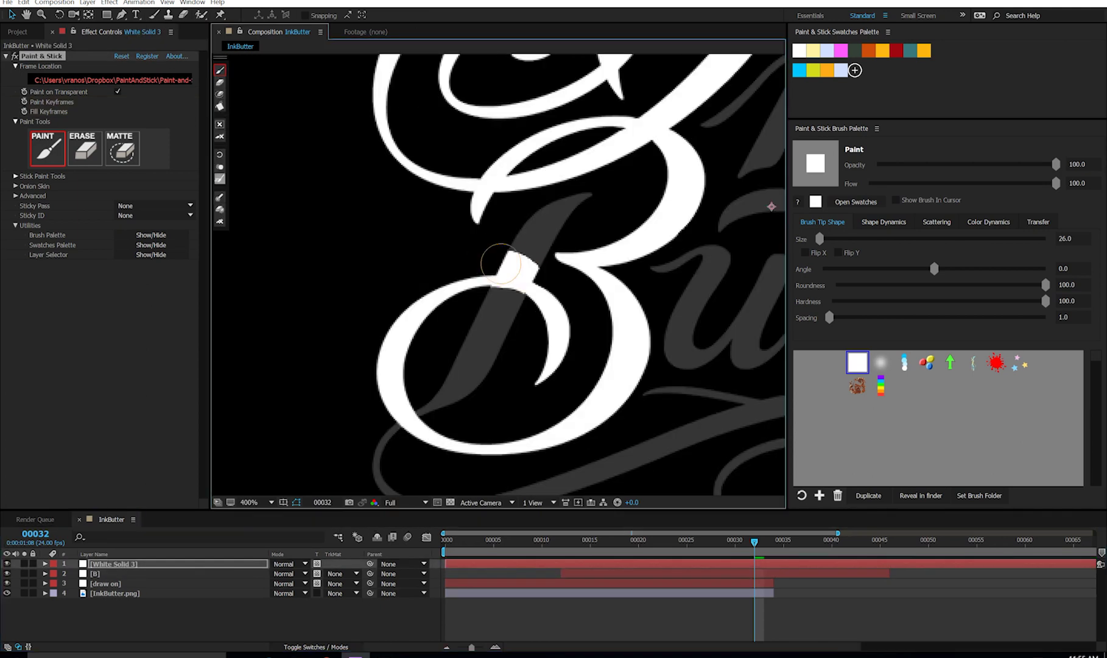
pyautogui.moveTo(523, 283); pyautogui.dragTo(498, 275)
pyautogui.press('pageup')
pyautogui.press('u')
pyautogui.moveTo(770, 579); pyautogui.dragTo(740, 599)
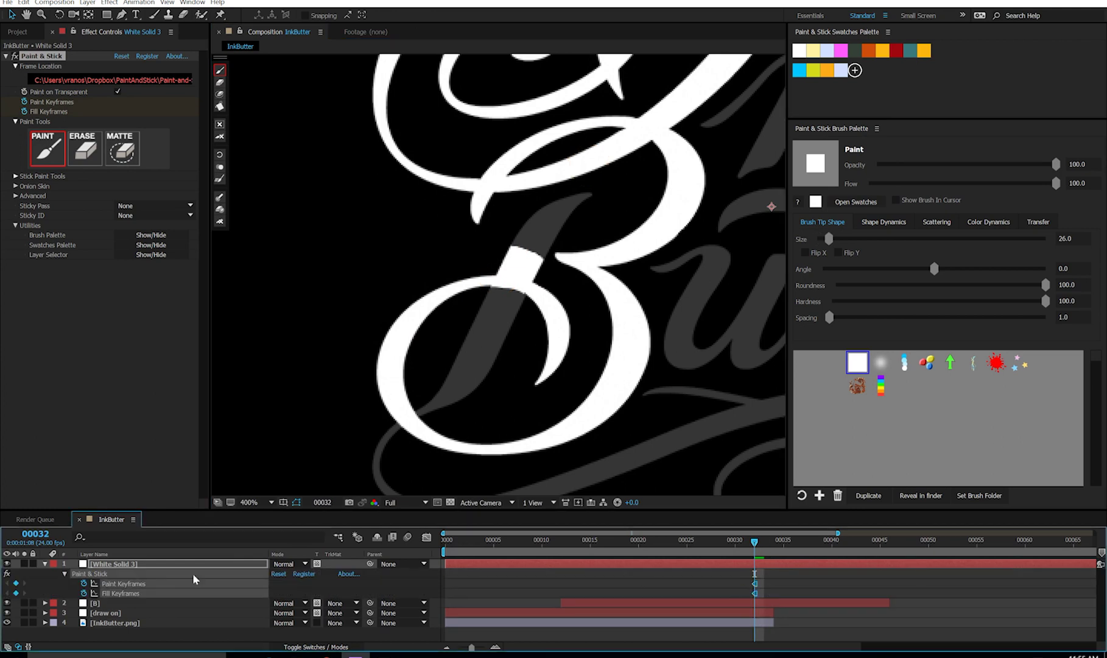
pyautogui.click(139, 567)
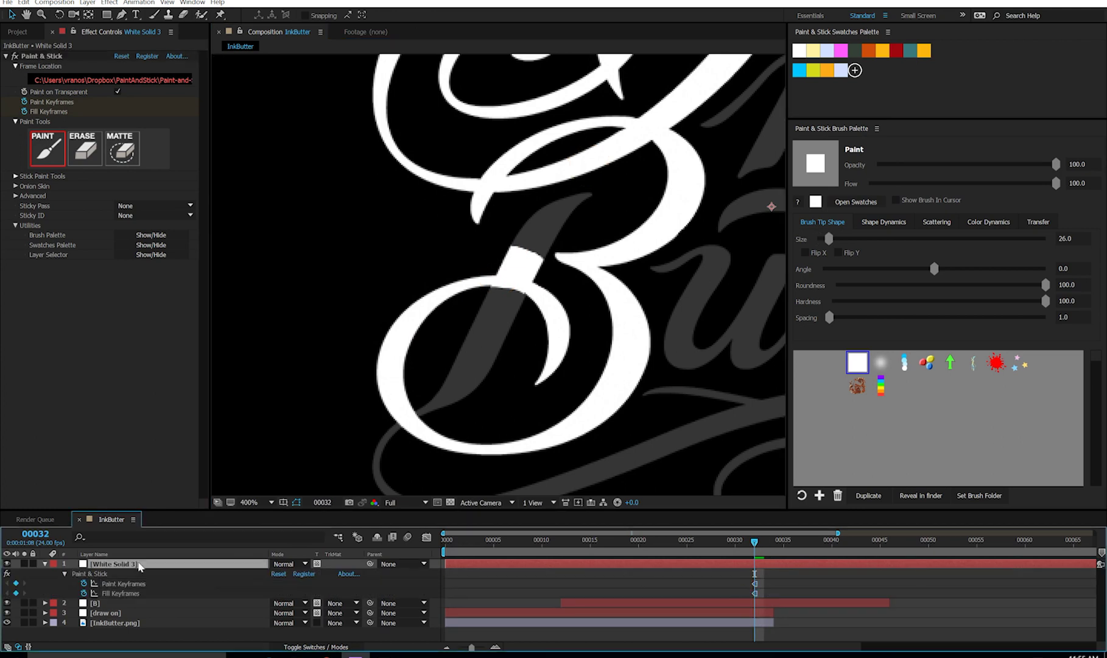
# Duplicate the White Solid 3 layer and paint the B's stem upward over frames 33 to 35 on the lower copy
pyautogui.hotkey('ctrl', 'd')
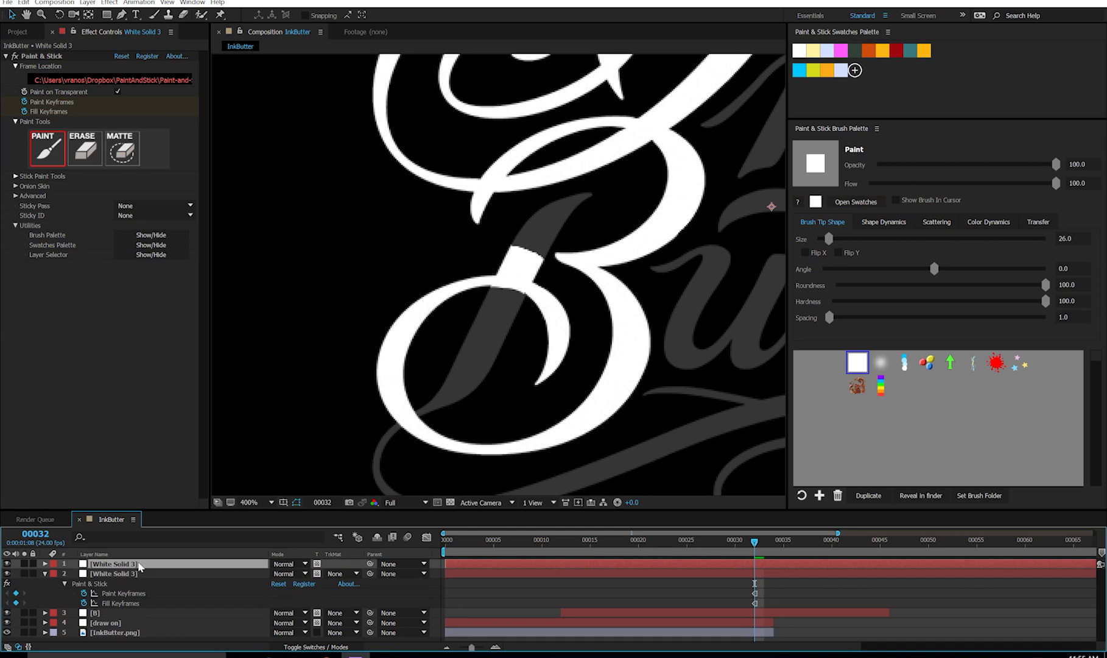
pyautogui.click(139, 574)
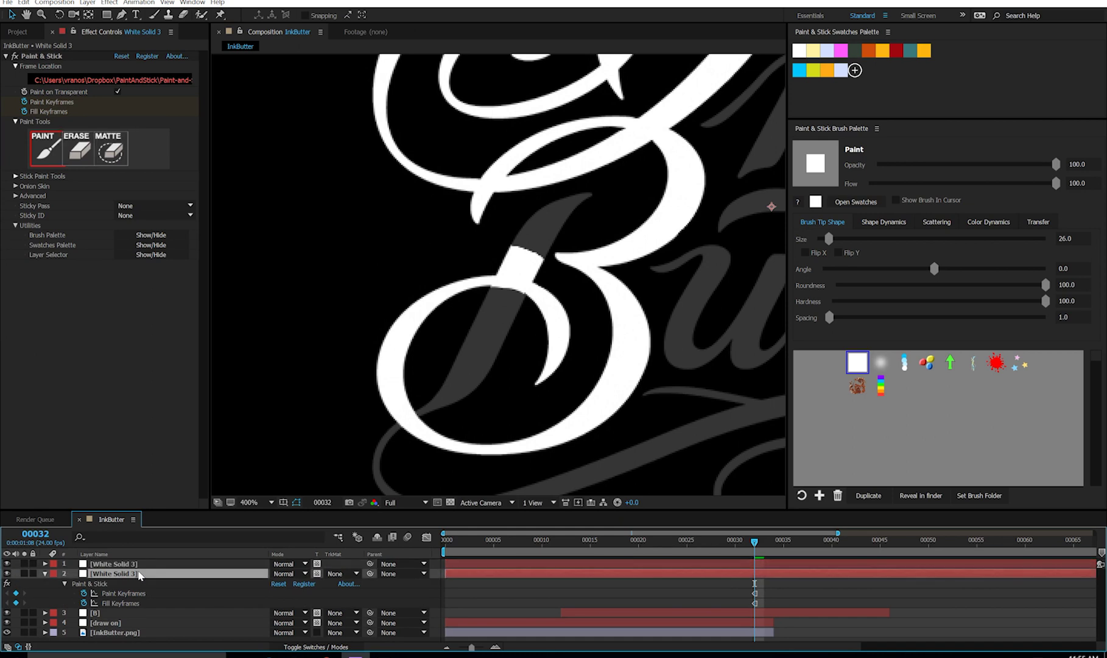
pyautogui.press('pagedown')
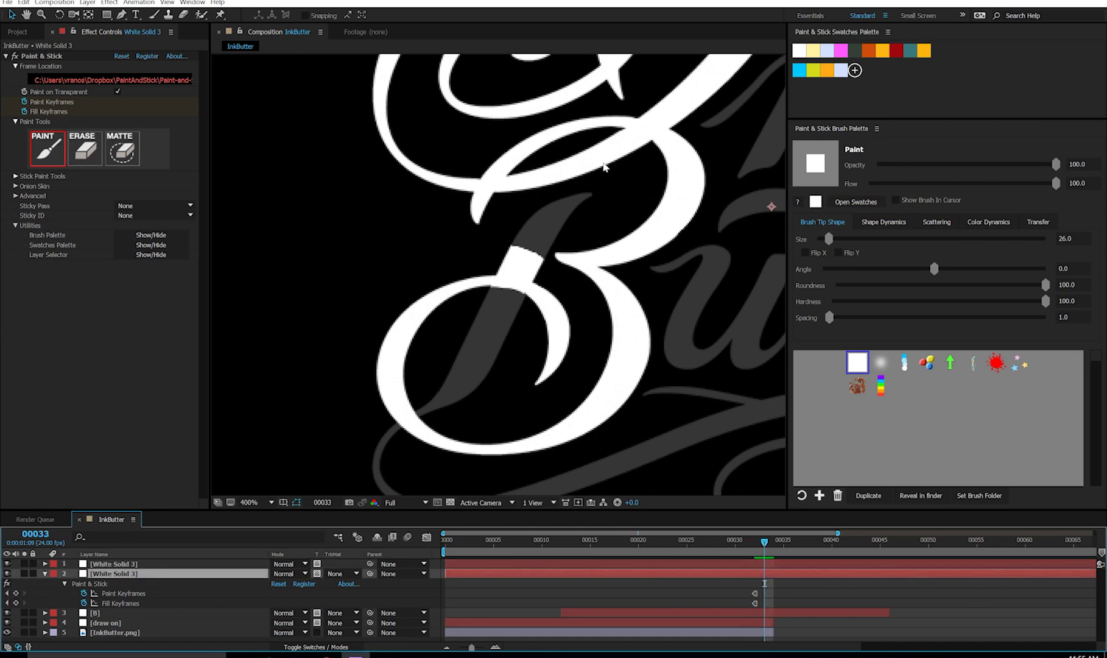
pyautogui.moveTo(539, 239); pyautogui.dragTo(535, 261)
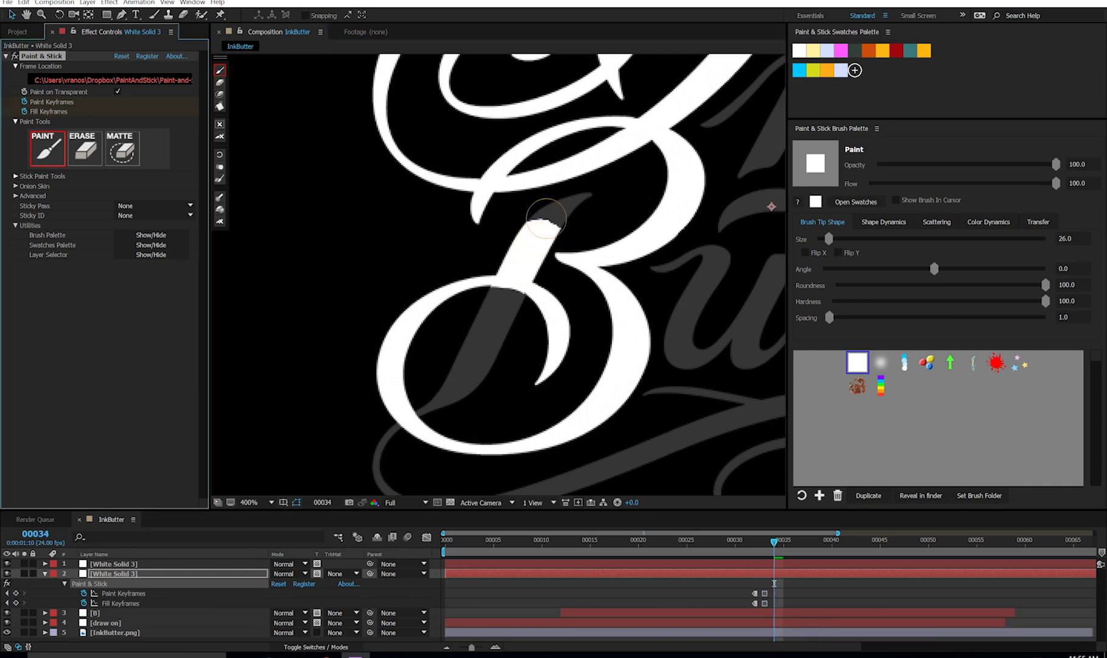
pyautogui.moveTo(547, 223); pyautogui.dragTo(535, 221)
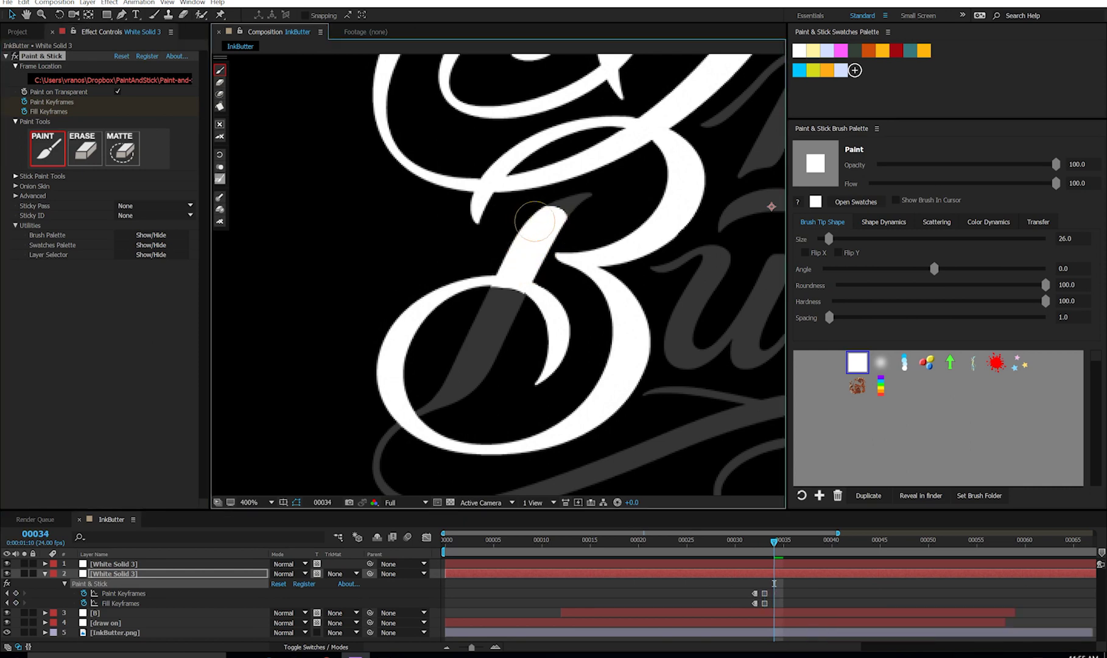
pyautogui.press('pagedown')
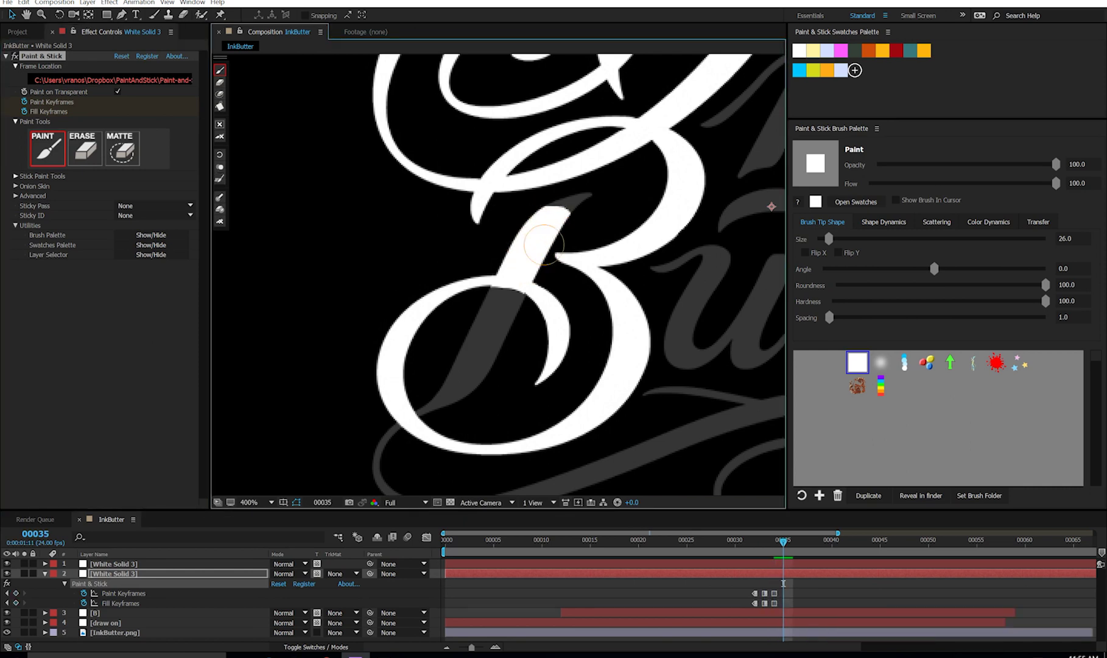
pyautogui.moveTo(589, 234)
pyautogui.mouseDown()
pyautogui.moveTo(578, 211)
pyautogui.moveTo(562, 231)
pyautogui.mouseUp()
# Return to frame 32 and trim the start of the White Solid 3 layers to that frame
pyautogui.press('pageup')
pyautogui.press('pageup')
pyautogui.press('pageup')
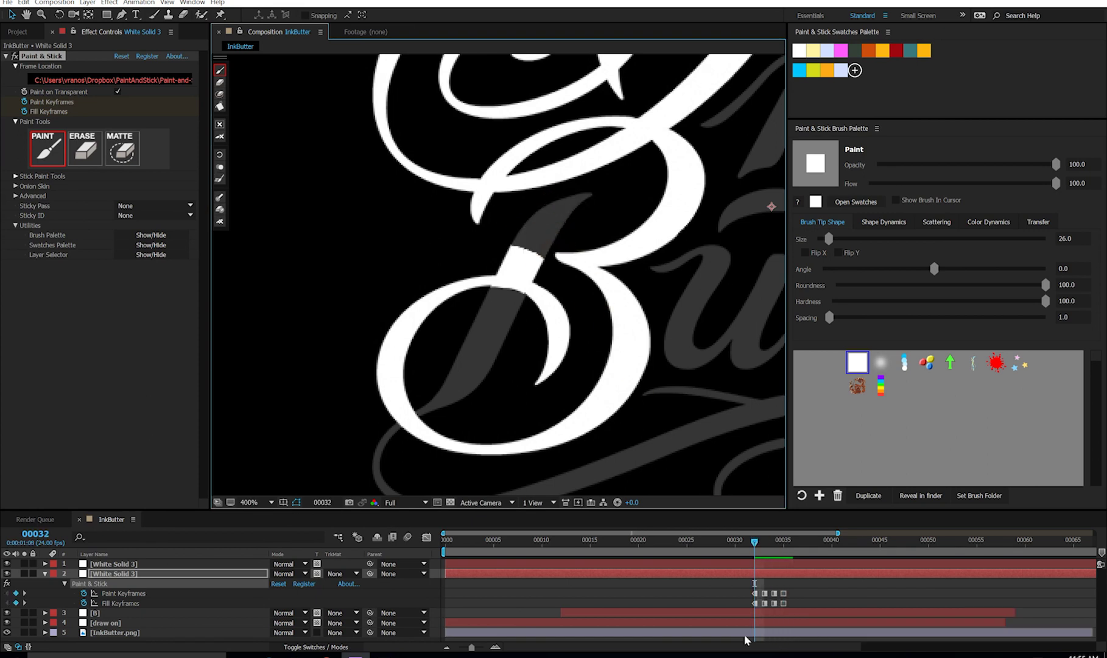
pyautogui.click(762, 564)
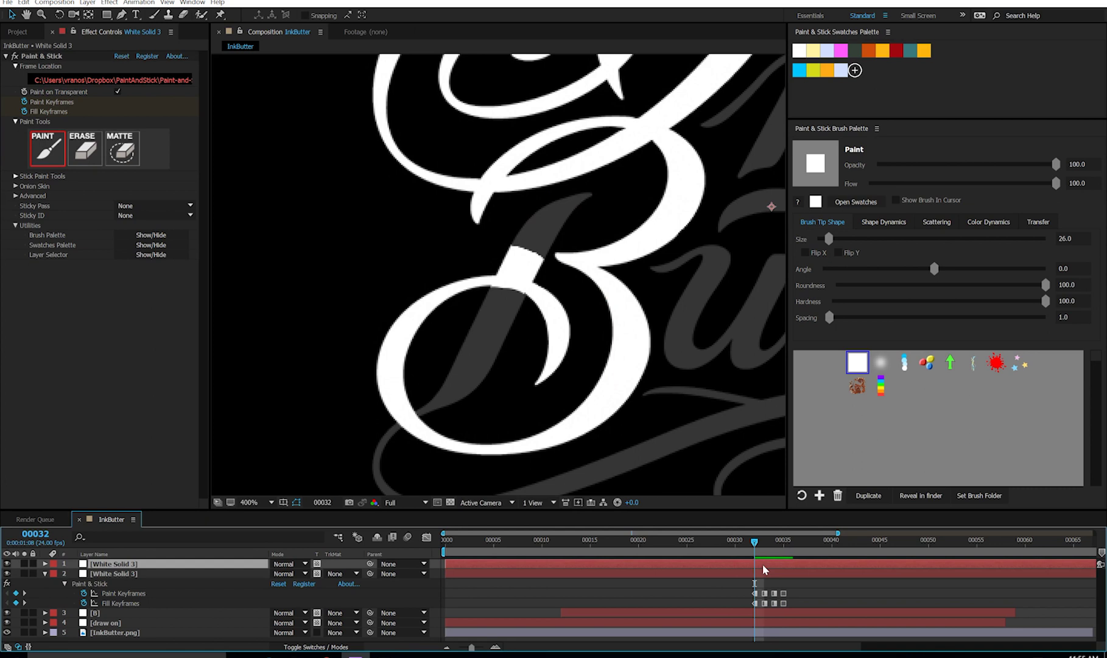
pyautogui.hotkey('alt', '[')
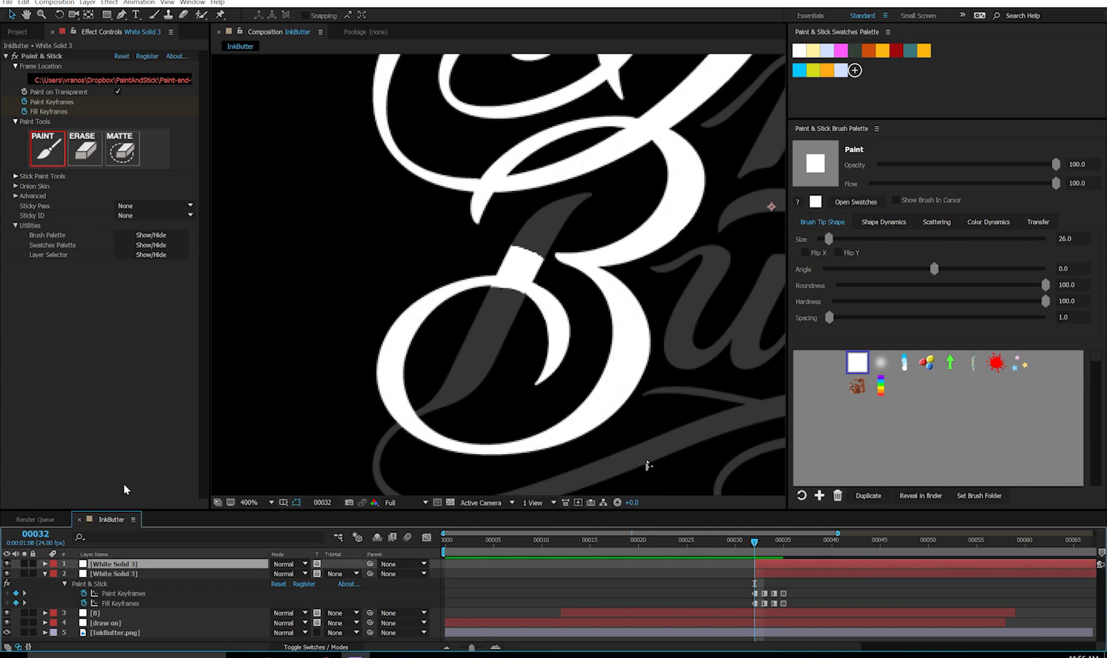
# On the upper White Solid 3, paint the B's lower stem and long bottom flourish frame by frame through frame 52, erasing overspill where needed
pyautogui.click(49, 57)
pyautogui.moveTo(514, 307)
pyautogui.mouseDown()
pyautogui.moveTo(578, 213)
pyautogui.moveTo(475, 319)
pyautogui.moveTo(470, 383)
pyautogui.mouseUp()
pyautogui.press('pagedown')
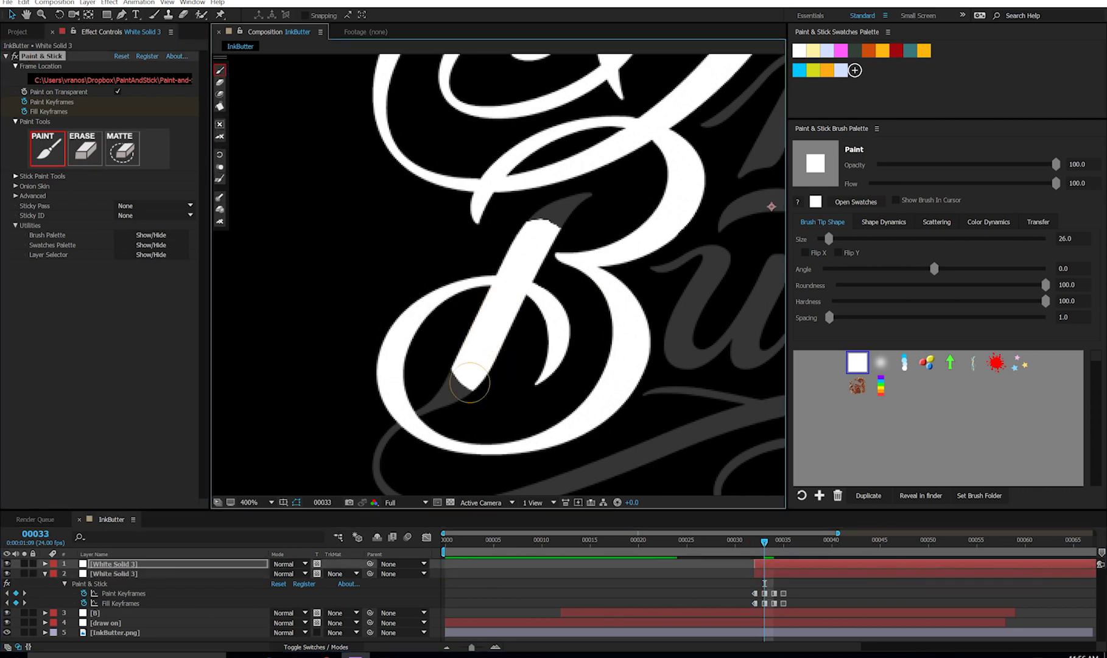
pyautogui.press('pagedown')
pyautogui.moveTo(558, 207)
pyautogui.mouseDown()
pyautogui.moveTo(485, 346)
pyautogui.moveTo(407, 417)
pyautogui.moveTo(386, 283)
pyautogui.moveTo(393, 372)
pyautogui.moveTo(583, 330)
pyautogui.mouseUp()
pyautogui.press('pagedown')
pyautogui.press('pagedown')
pyautogui.moveTo(583, 330)
pyautogui.mouseDown()
pyautogui.moveTo(344, 335)
pyautogui.moveTo(307, 365)
pyautogui.mouseUp()
pyautogui.press('pagedown')
pyautogui.moveTo(314, 361)
pyautogui.mouseDown()
pyautogui.moveTo(431, 316)
pyautogui.moveTo(610, 292)
pyautogui.mouseUp()
pyautogui.press('pagedown')
pyautogui.press('u')
pyautogui.press('.')
pyautogui.press('e')
pyautogui.moveTo(426, 304); pyautogui.dragTo(440, 290)
pyautogui.moveTo(539, 356); pyautogui.dragTo(617, 378)
pyautogui.press('pagedown')
pyautogui.moveTo(673, 289)
pyautogui.mouseDown()
pyautogui.moveTo(573, 294)
pyautogui.moveTo(582, 296)
pyautogui.mouseUp()
pyautogui.press('pagedown')
pyautogui.moveTo(583, 296)
pyautogui.mouseDown()
pyautogui.moveTo(618, 298)
pyautogui.moveTo(673, 356)
pyautogui.mouseUp()
pyautogui.press('.')
pyautogui.press('e')
pyautogui.moveTo(570, 341)
pyautogui.mouseDown()
pyautogui.moveTo(658, 307)
pyautogui.moveTo(497, 376)
pyautogui.moveTo(339, 366)
pyautogui.moveTo(291, 301)
pyautogui.moveTo(358, 266)
pyautogui.moveTo(445, 287)
pyautogui.mouseUp()
pyautogui.press('pagedown')
pyautogui.press('p')
pyautogui.moveTo(517, 289); pyautogui.dragTo(498, 290)
pyautogui.press('pagedown')
pyautogui.moveTo(427, 280)
pyautogui.mouseDown()
pyautogui.moveTo(526, 306)
pyautogui.moveTo(494, 293)
pyautogui.moveTo(498, 360)
pyautogui.moveTo(470, 369)
pyautogui.moveTo(440, 347)
pyautogui.moveTo(439, 318)
pyautogui.moveTo(452, 329)
pyautogui.moveTo(478, 315)
pyautogui.mouseUp()
pyautogui.press('pagedown')
pyautogui.press('pagedown')
pyautogui.press('pagedown')
pyautogui.press('pagedown')
pyautogui.press('pagedown')
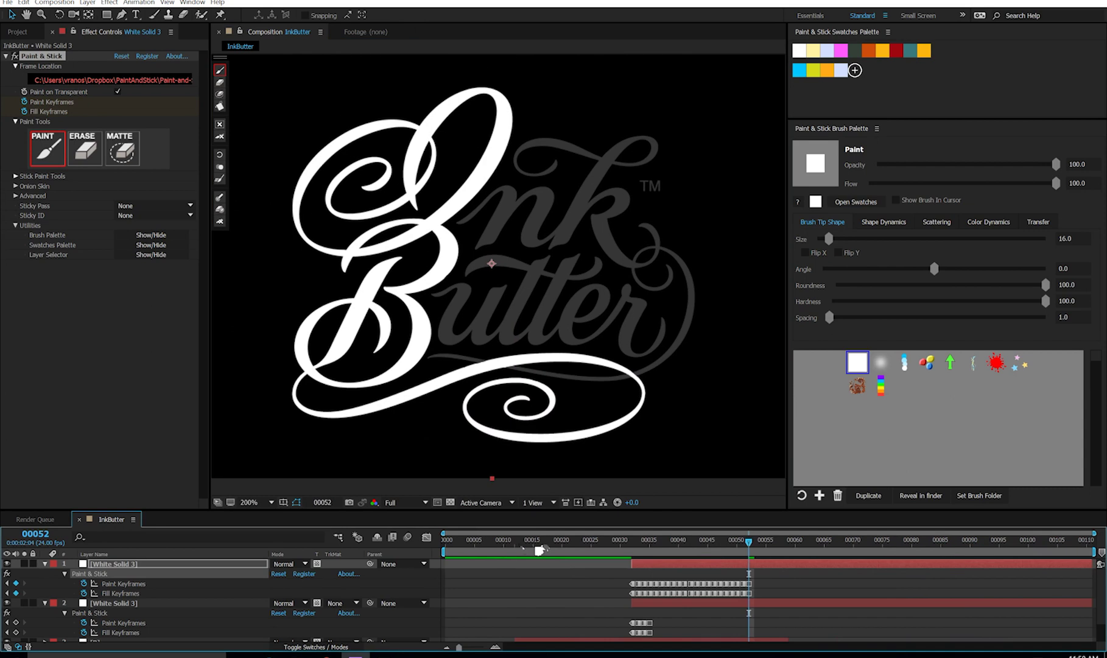
# Preview the new stem and flourish with the earlier strokes from frame 0
pyautogui.moveTo(539, 550); pyautogui.dragTo(358, 550)
pyautogui.press('space')
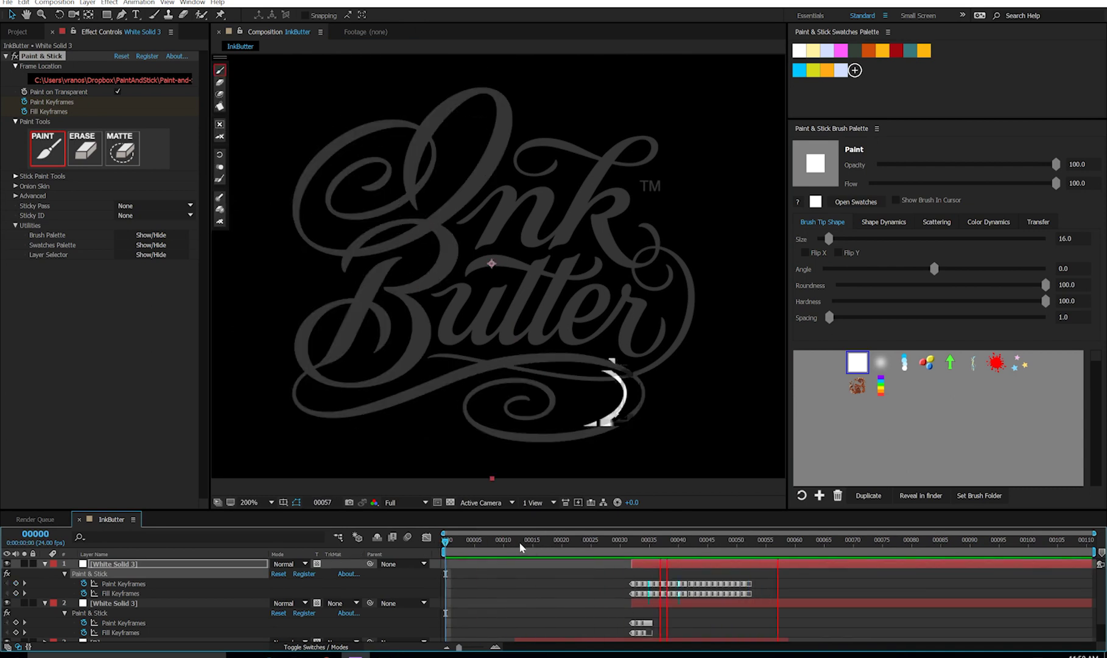
pyautogui.press('space')
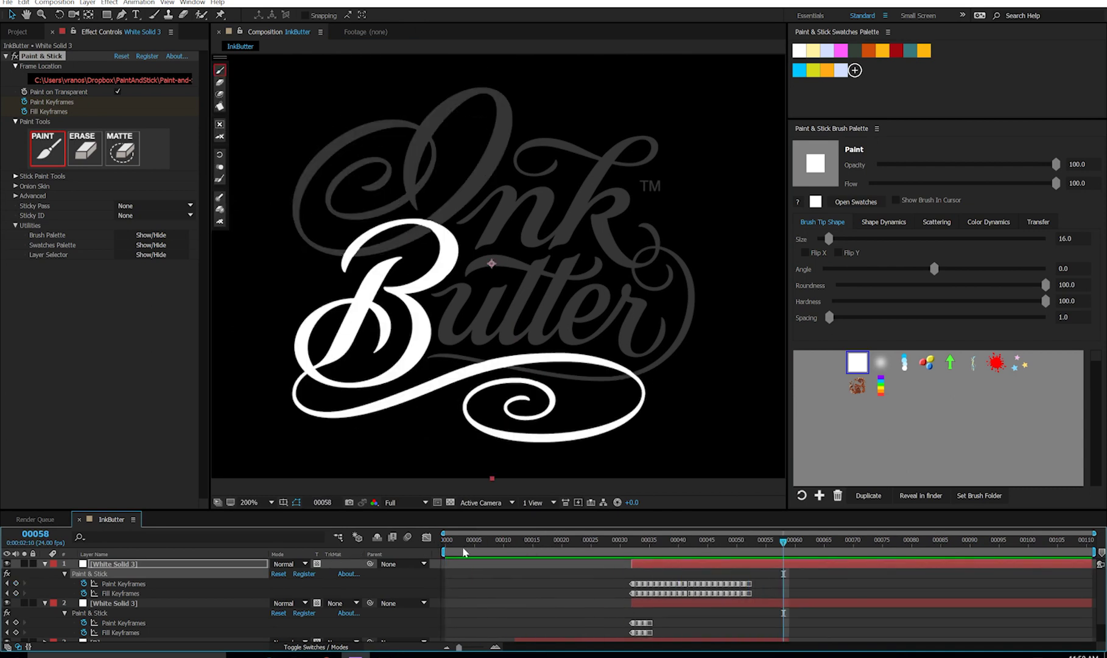
# Shift both White Solid 3 layers together to start at frame 24 and preview the new timing
pyautogui.click(44, 563)
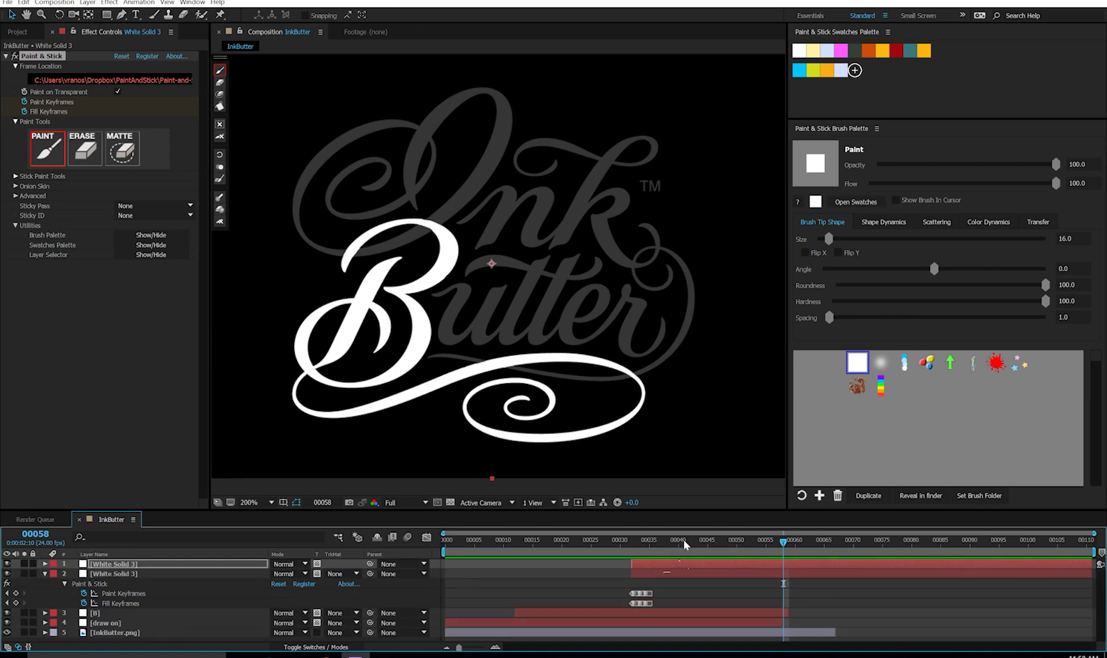
pyautogui.moveTo(684, 540)
pyautogui.mouseDown()
pyautogui.moveTo(582, 542)
pyautogui.moveTo(597, 550)
pyautogui.moveTo(580, 557)
pyautogui.mouseUp()
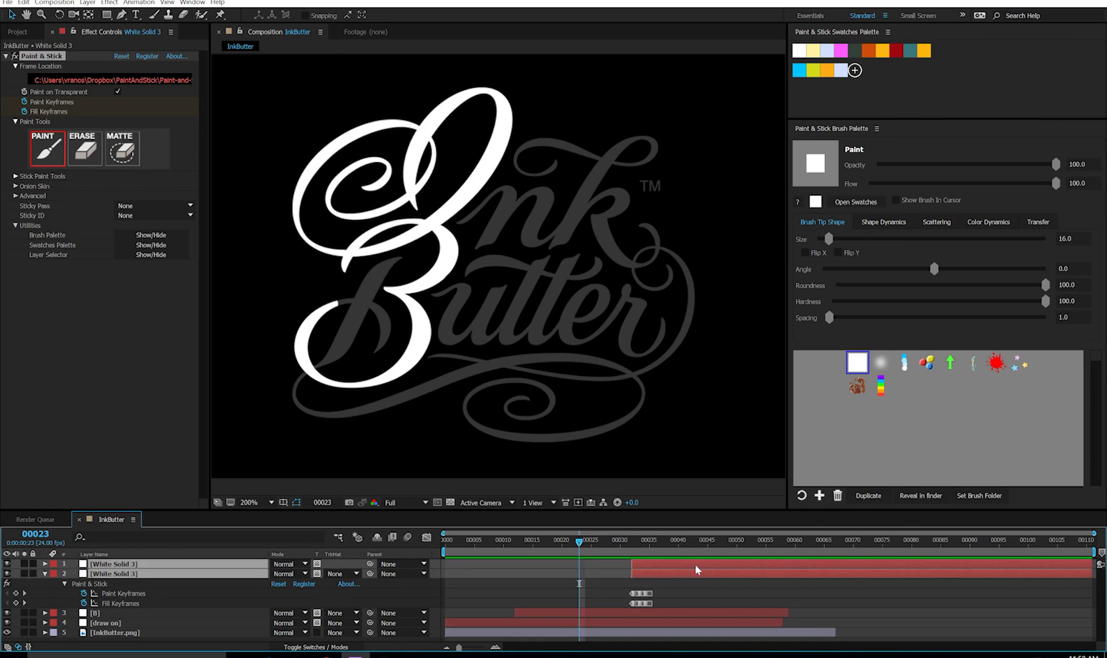
pyautogui.moveTo(695, 565)
pyautogui.mouseDown()
pyautogui.moveTo(639, 569)
pyautogui.moveTo(651, 562)
pyautogui.mouseUp()
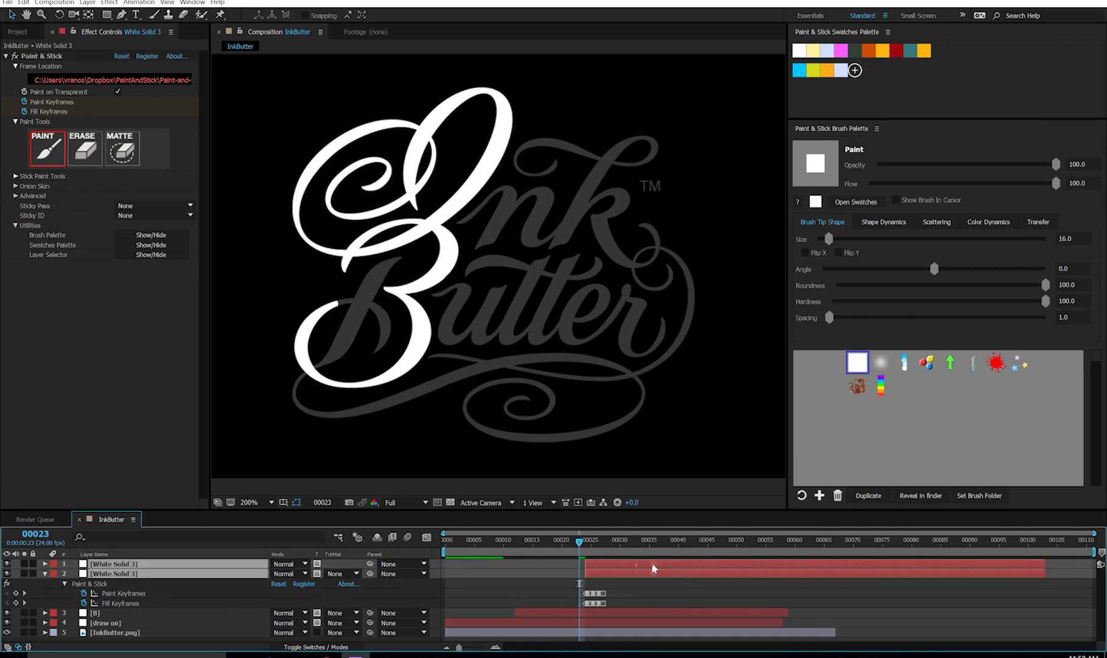
pyautogui.press('space')
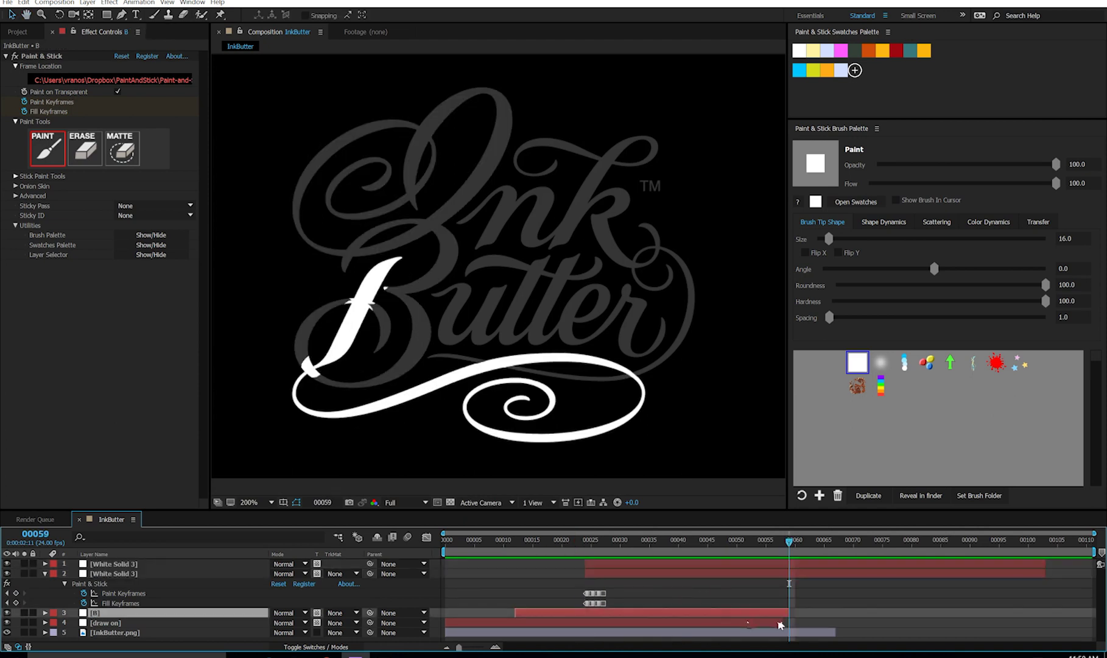
# Extend the B, draw on, both White Solid 3 and InkButter.png layers to the end of the composition
pyautogui.keyDown('shift'); pyautogui.click(781, 623); pyautogui.keyUp('shift')
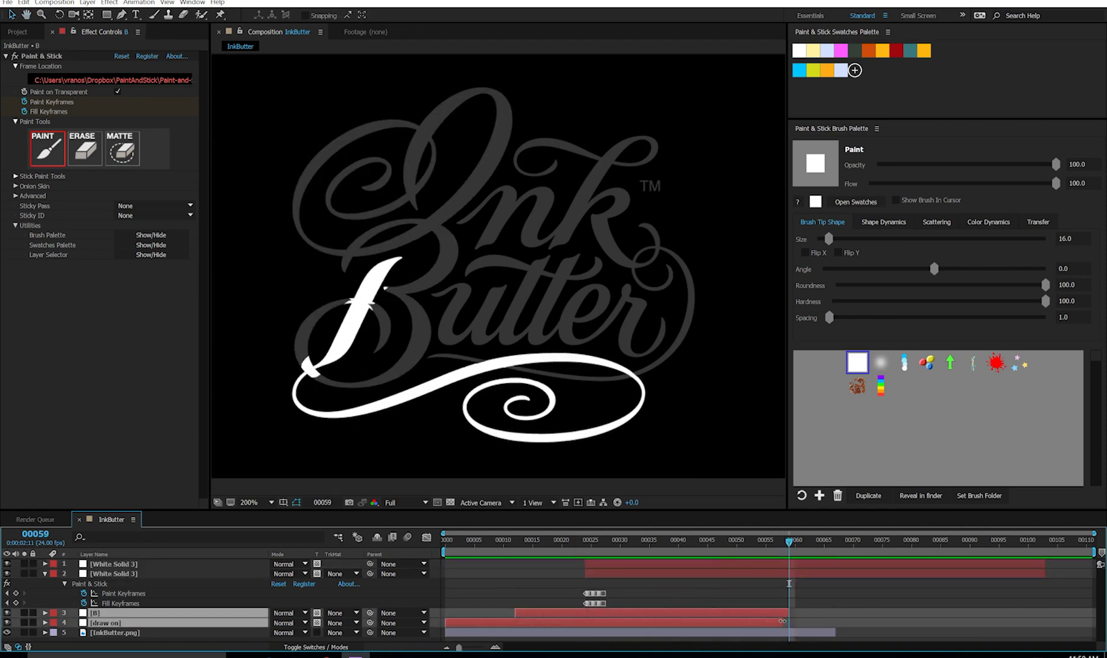
pyautogui.moveTo(782, 621); pyautogui.dragTo(1095, 621)
pyautogui.click(1037, 573)
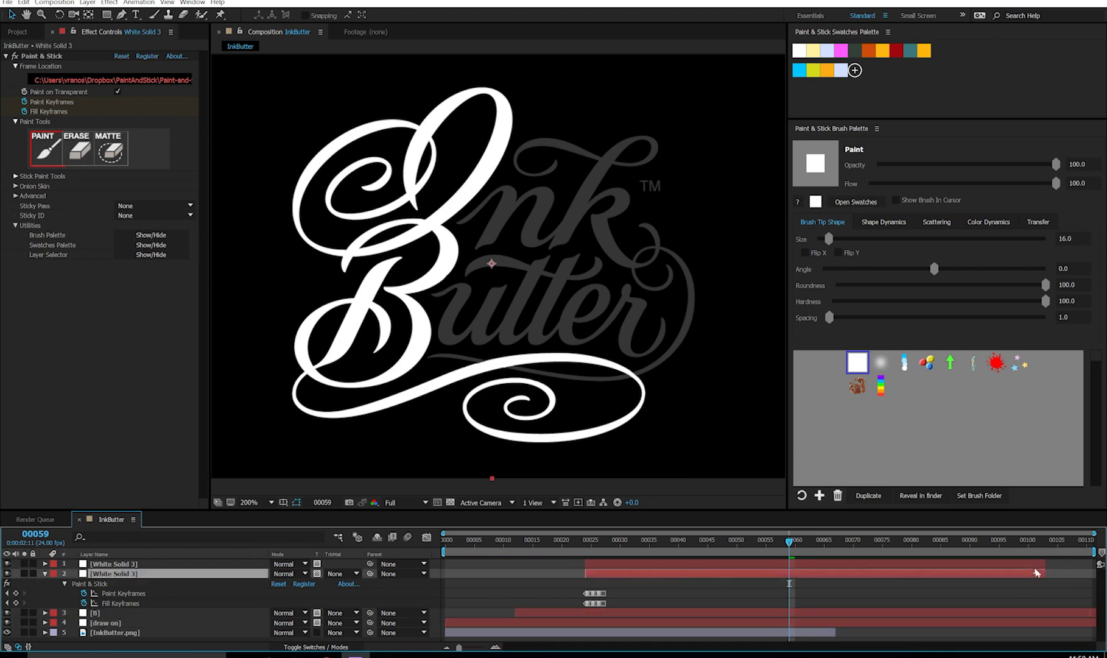
pyautogui.keyDown('shift'); pyautogui.click(1039, 565); pyautogui.keyUp('shift')
pyautogui.moveTo(1045, 572); pyautogui.dragTo(1096, 573)
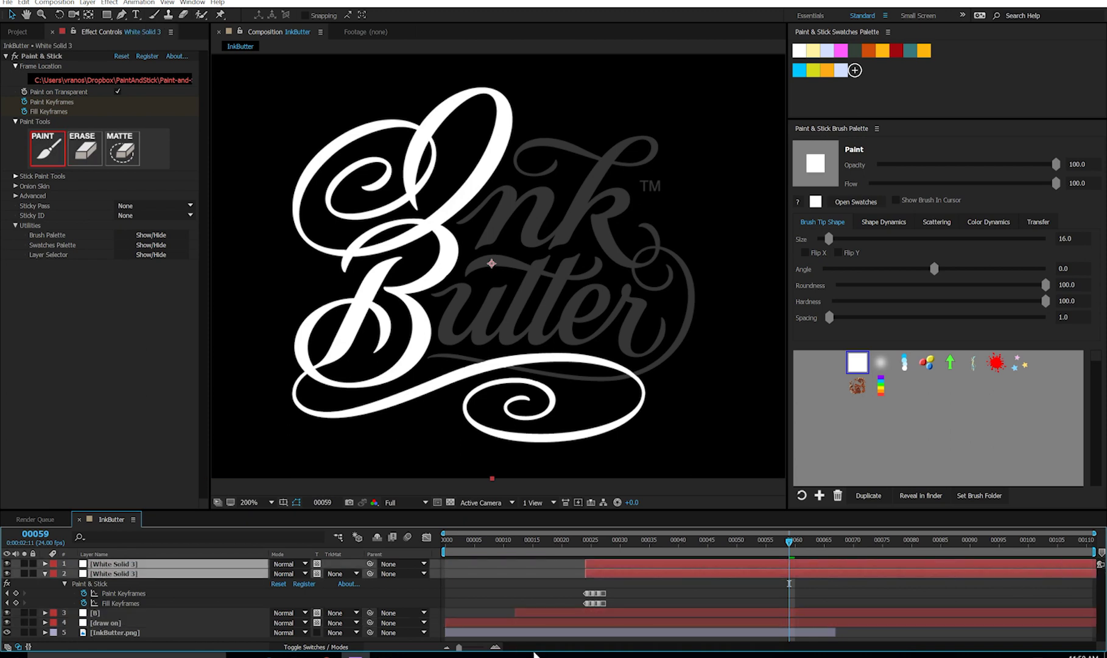
pyautogui.moveTo(832, 634); pyautogui.dragTo(1097, 634)
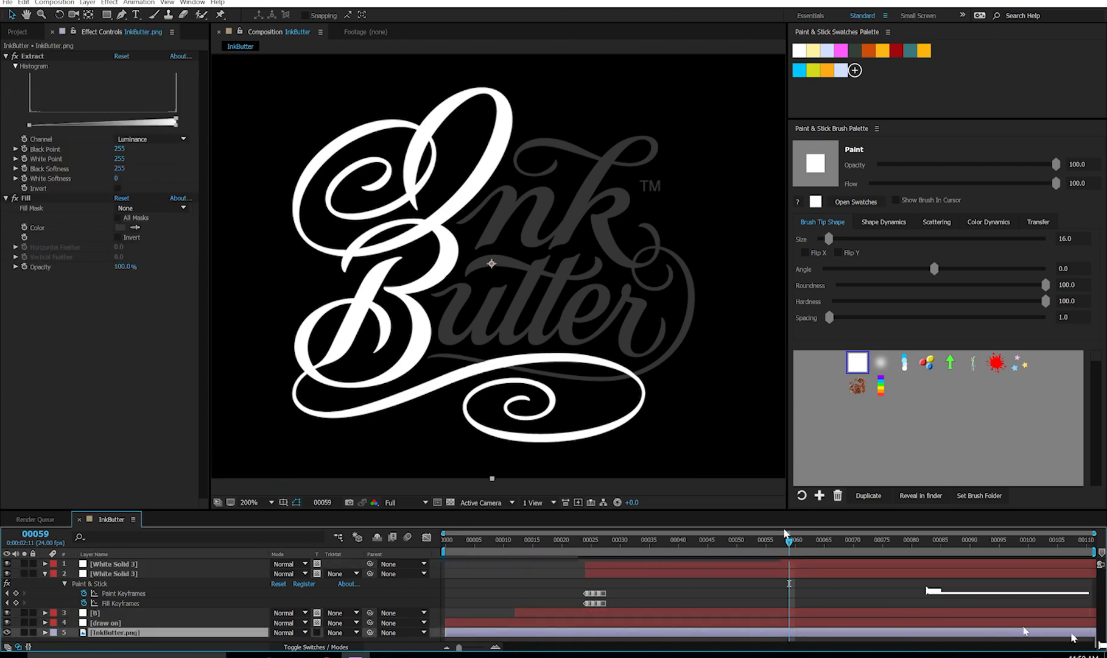
# Preview the lettering's draw-on animation from frame 0
pyautogui.press('Home')
pyautogui.press('space')
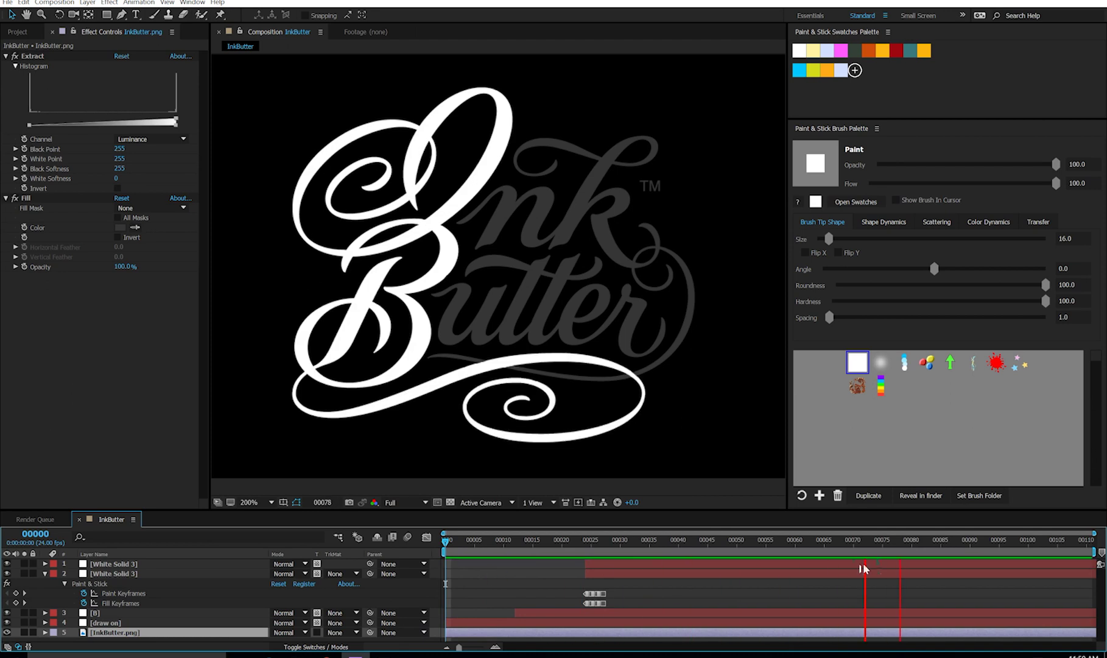
pyautogui.press('space')
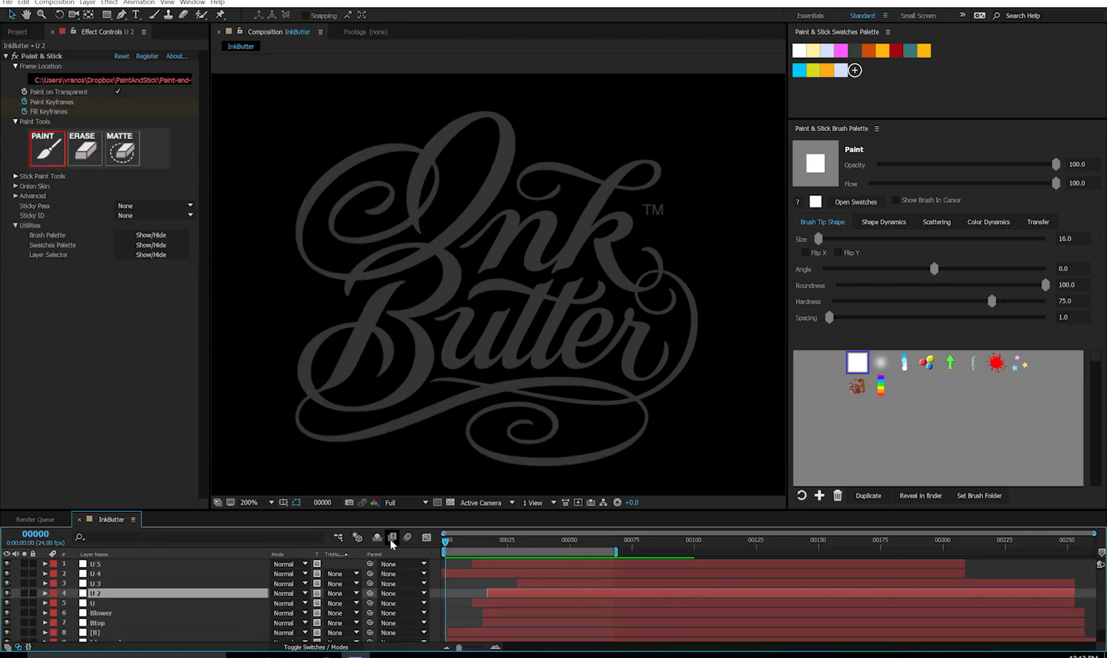
pyautogui.press('space')
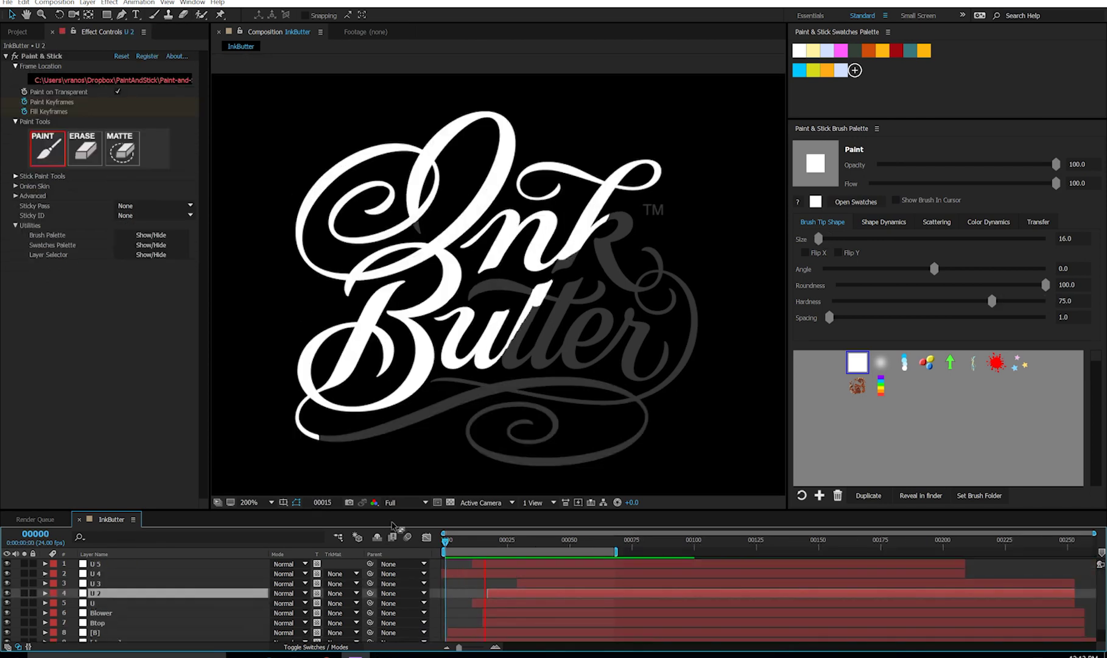
pyautogui.press('space')
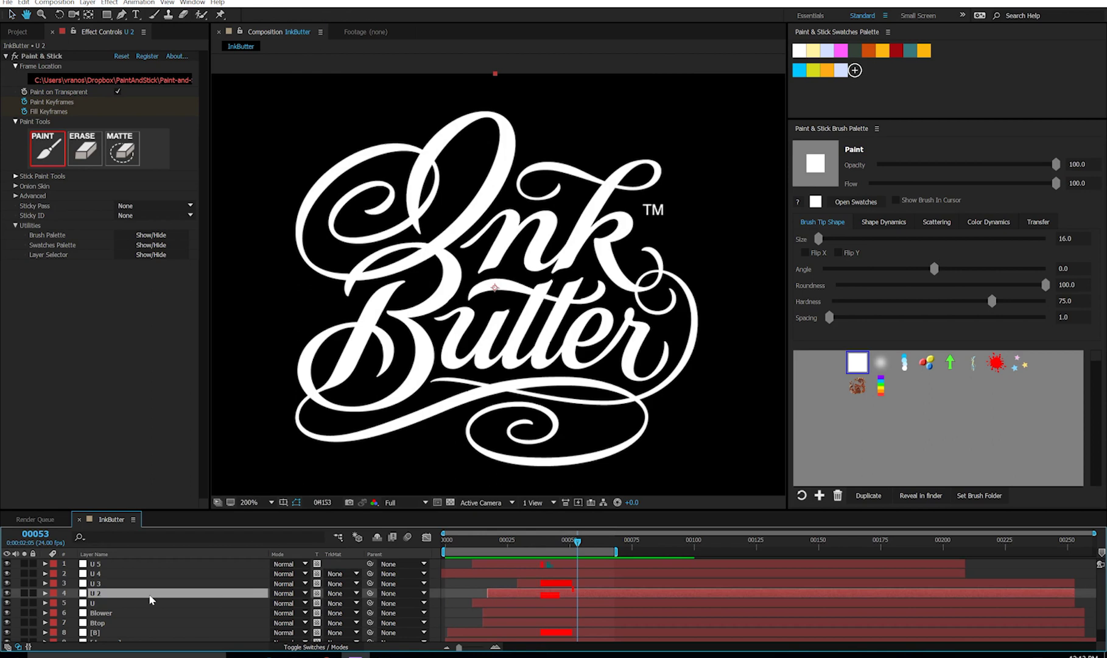
# Set the Fill color of the InkButter.png guide layer to black and preview the animation from frame 0
pyautogui.scroll(-1, 116, 604)
pyautogui.click(103, 637)
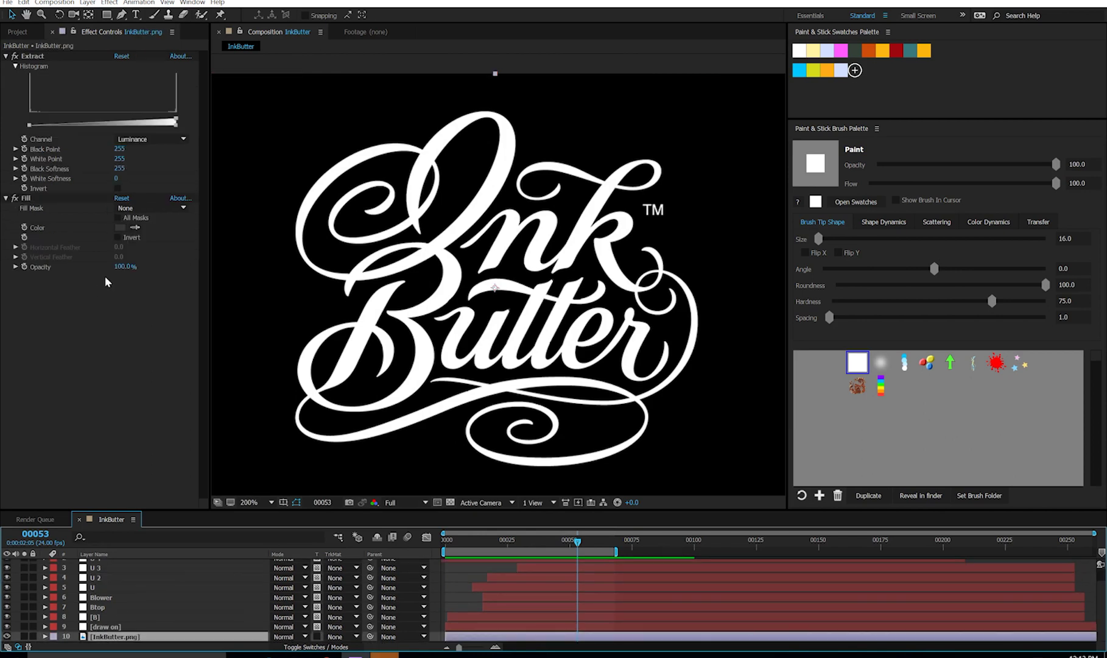
pyautogui.click(120, 227)
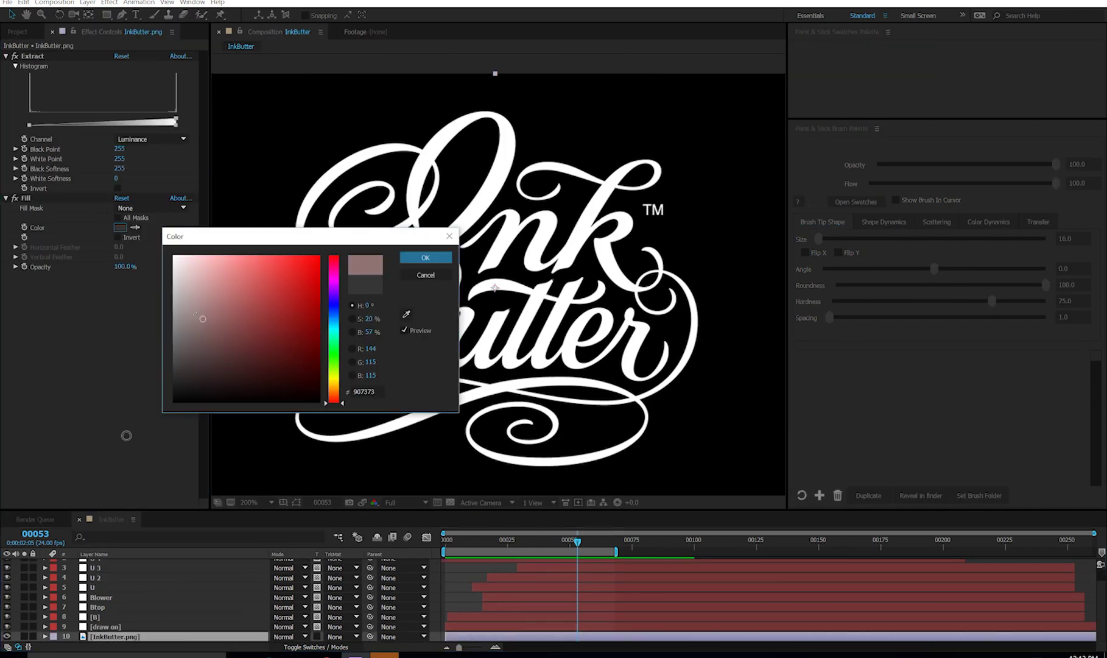
pyautogui.click(439, 258)
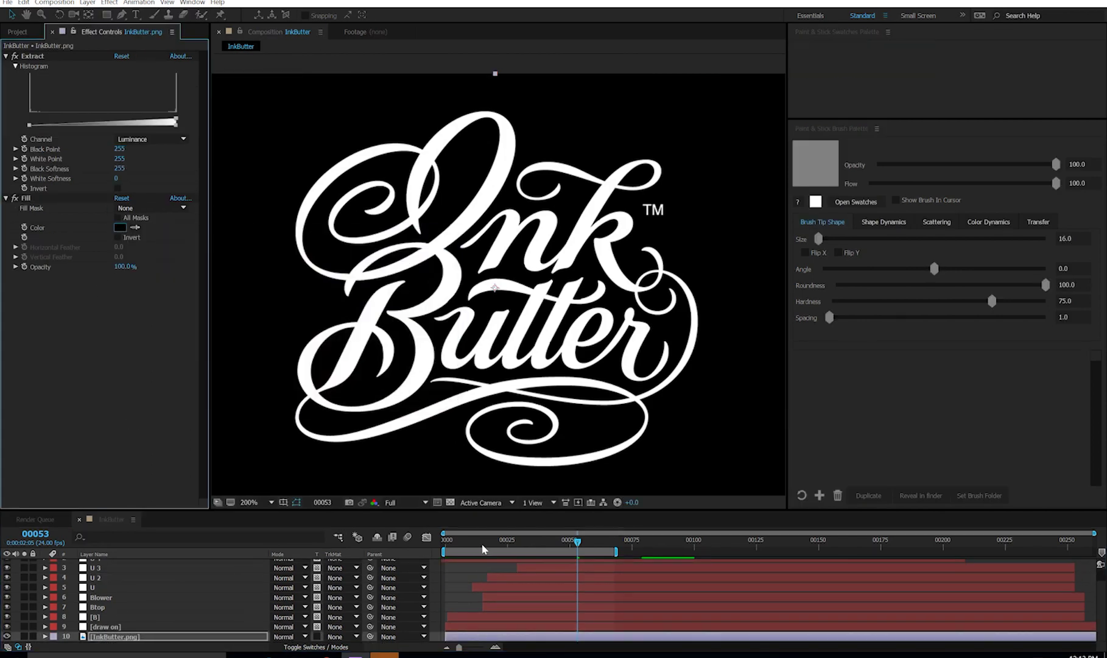
pyautogui.moveTo(478, 543); pyautogui.dragTo(407, 552)
pyautogui.press('space')
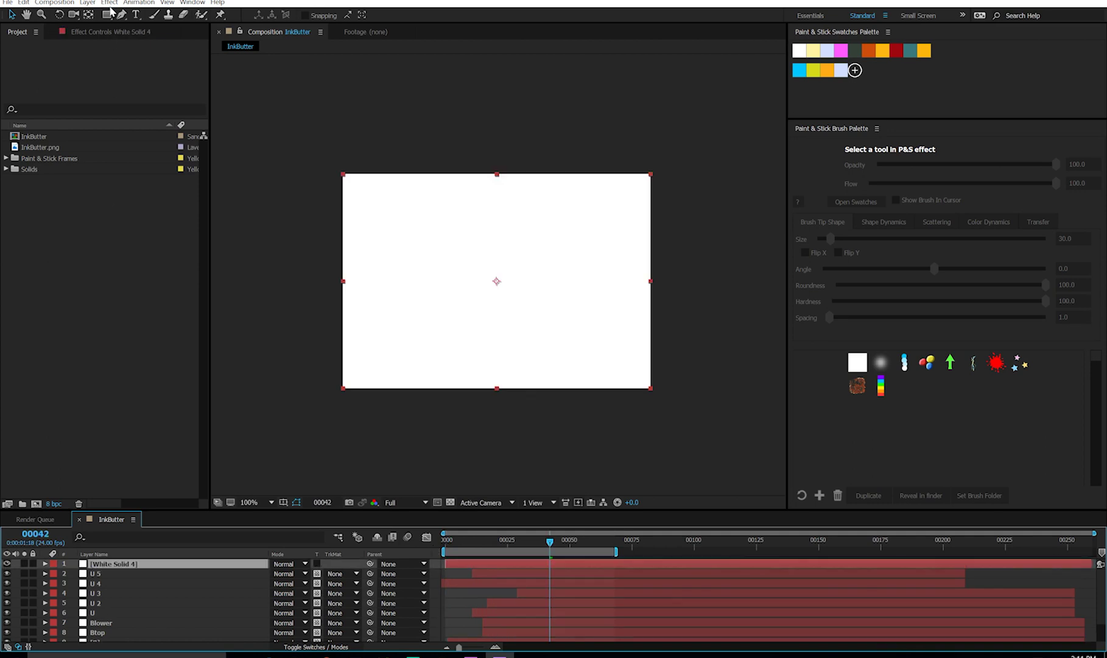
# Apply a Gradient Ramp effect to White Solid 4 and set its ramp shape to Radial Ramp
pyautogui.click(110, 3)
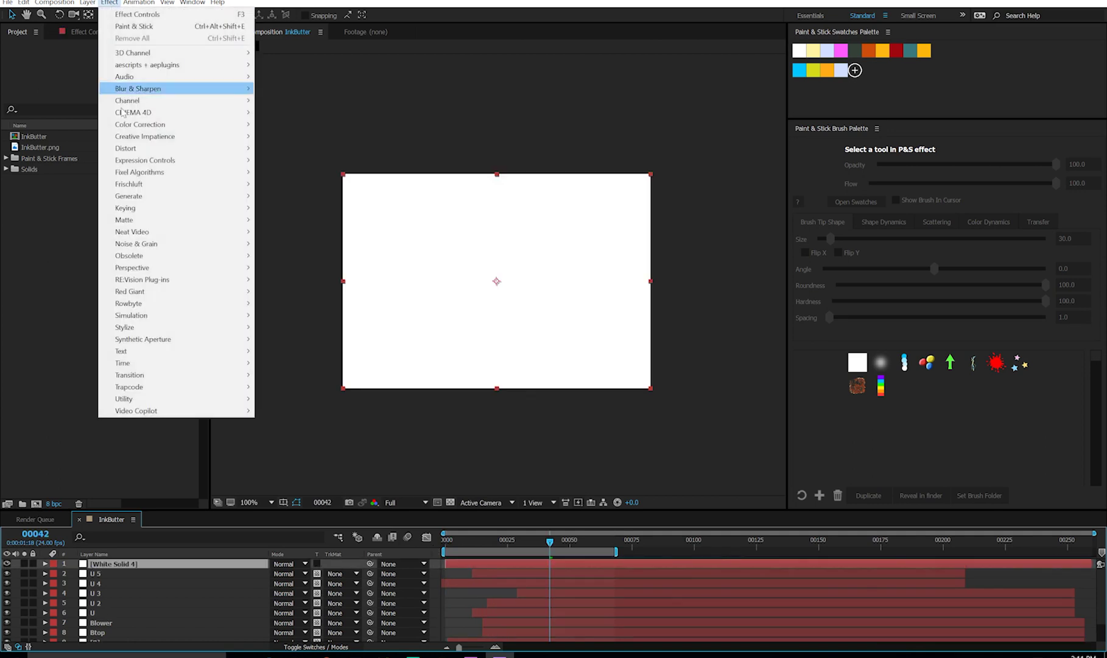
pyautogui.moveTo(140, 196)
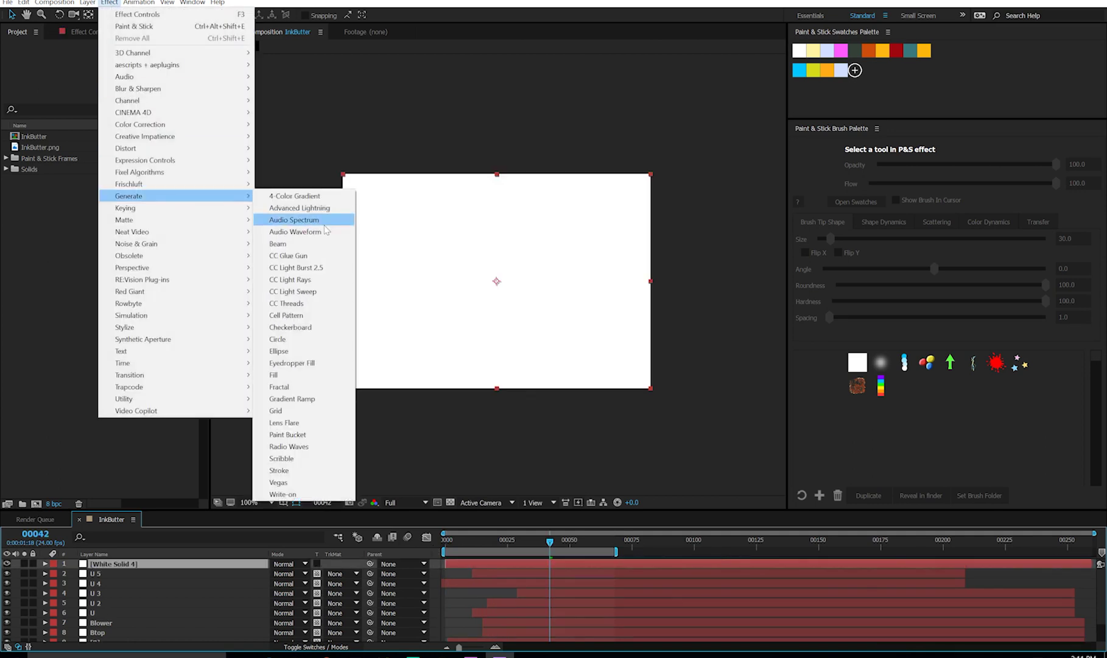
pyautogui.click(305, 399)
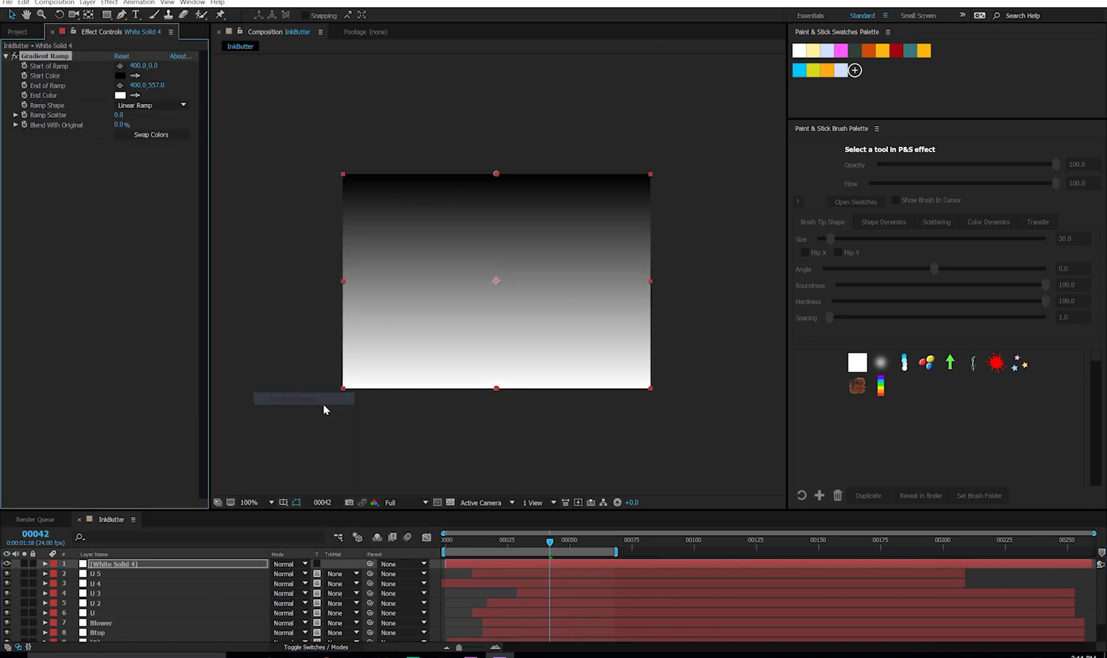
pyautogui.click(177, 107)
pyautogui.click(162, 129)
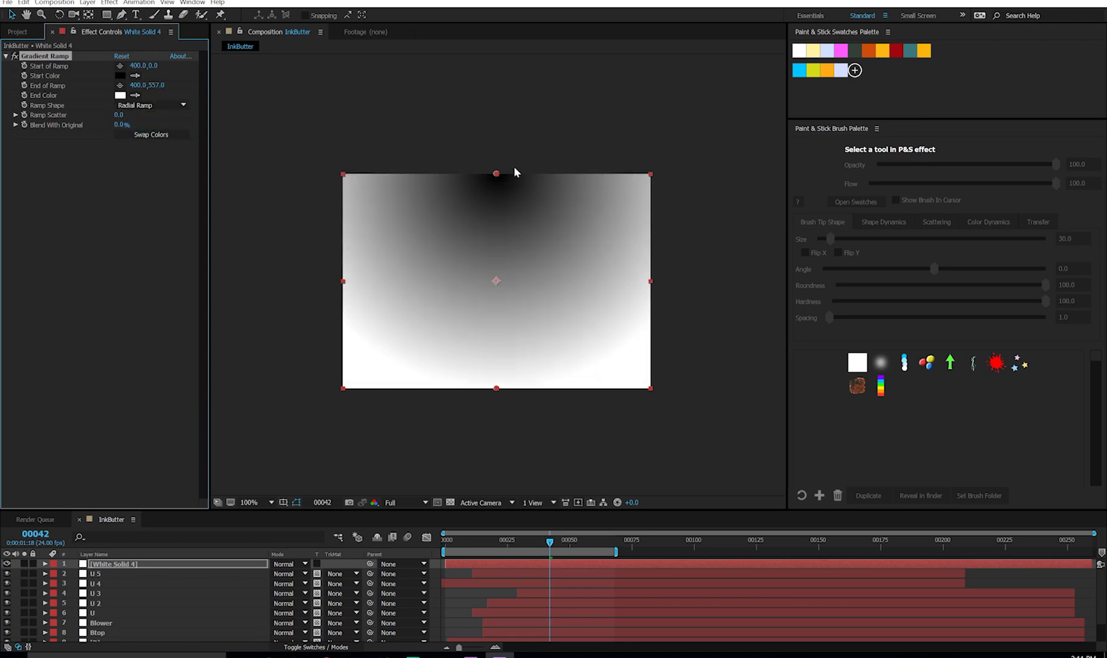
# Place the ramp's start near the center at 398, 280, swap its colors, and extend its end to 400, 857
pyautogui.moveTo(496, 174); pyautogui.dragTo(496, 279)
pyautogui.click(151, 134)
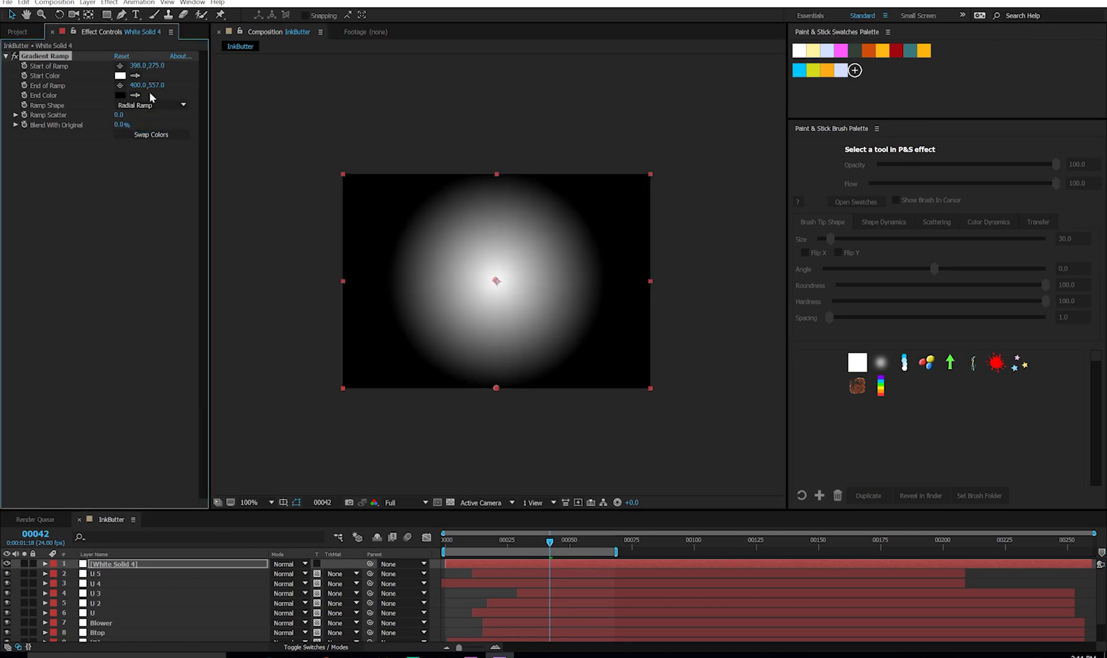
pyautogui.moveTo(154, 66); pyautogui.dragTo(193, 89)
pyautogui.hotkey('ctrl', 'z')
# Change the start color of the Gradient Ramp on White Solid 4 to dark red
pyautogui.click(120, 75)
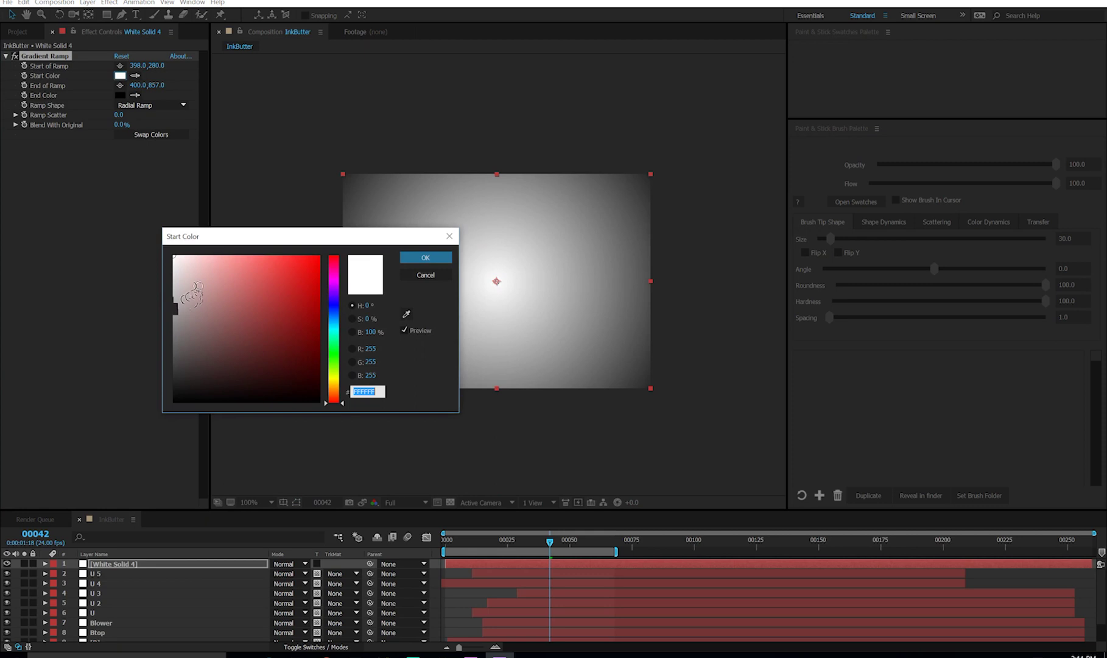
pyautogui.moveTo(193, 262)
pyautogui.mouseDown()
pyautogui.moveTo(242, 235)
pyautogui.moveTo(323, 305)
pyautogui.mouseUp()
pyautogui.click(426, 257)
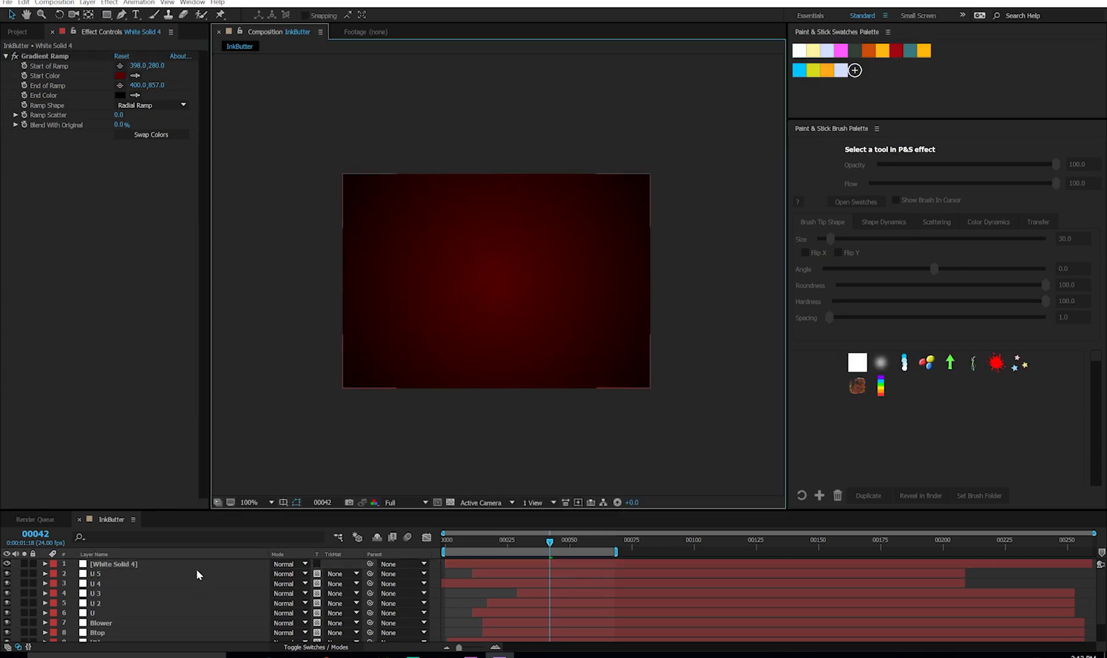
# Rename White Solid 4 as background and move it to the bottom of the layer stack
pyautogui.click(134, 566)
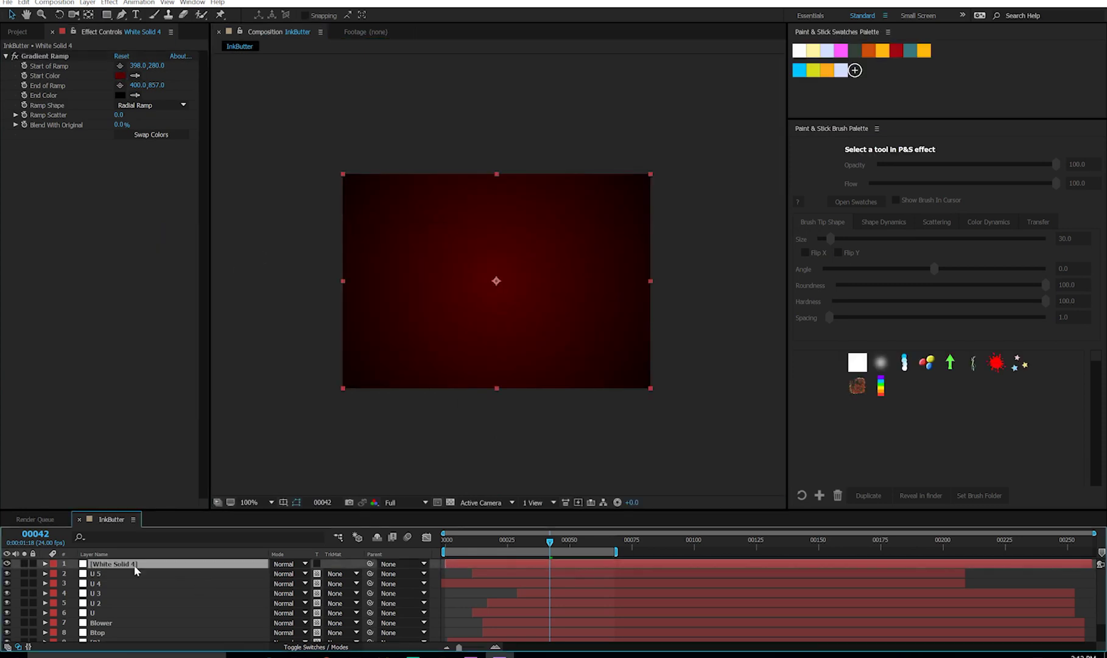
pyautogui.press('Return')
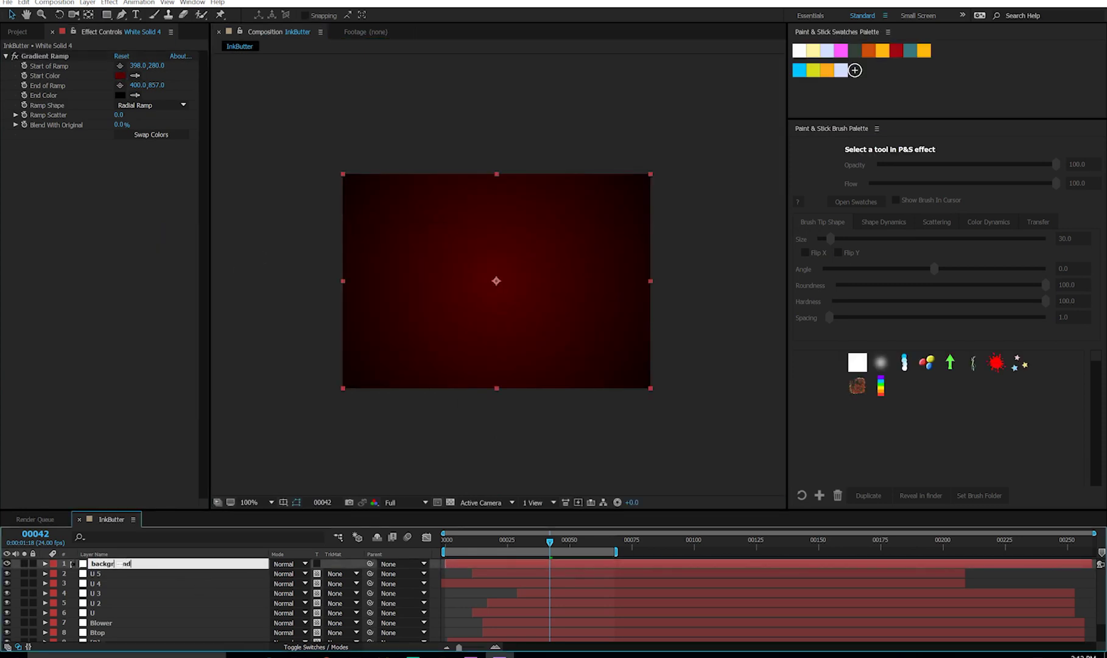
pyautogui.press('Return')
pyautogui.moveTo(134, 571); pyautogui.dragTo(135, 641)
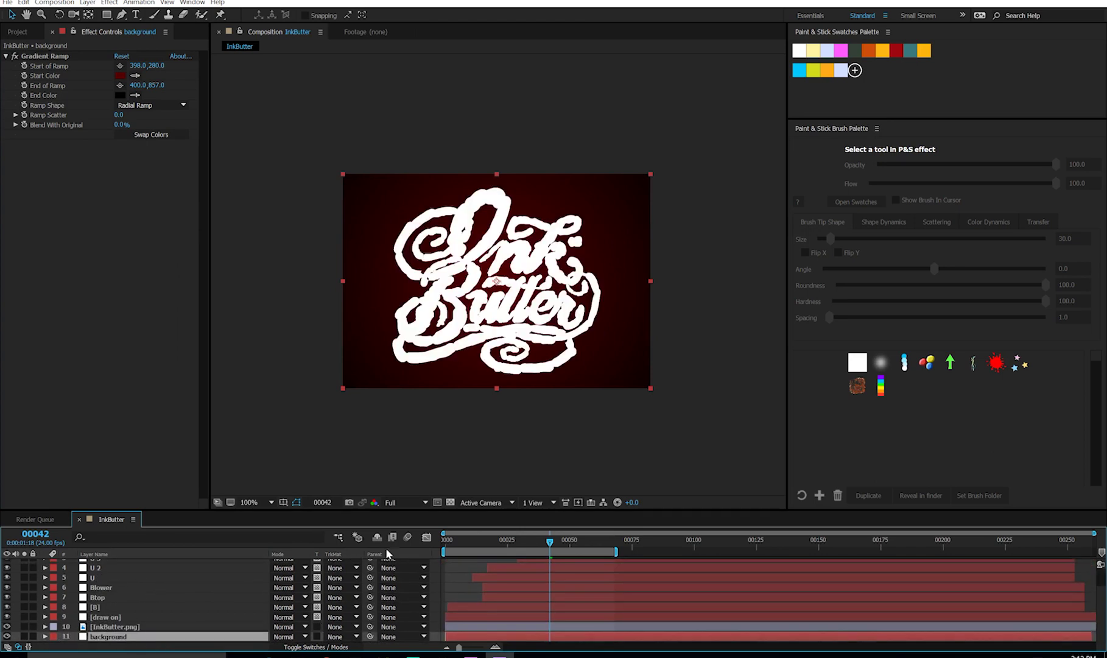
# Preview the draw-on over the gradient, and inspect the background, InkButter.png and draw on layers soloed over the transparency grid
pyautogui.press('space')
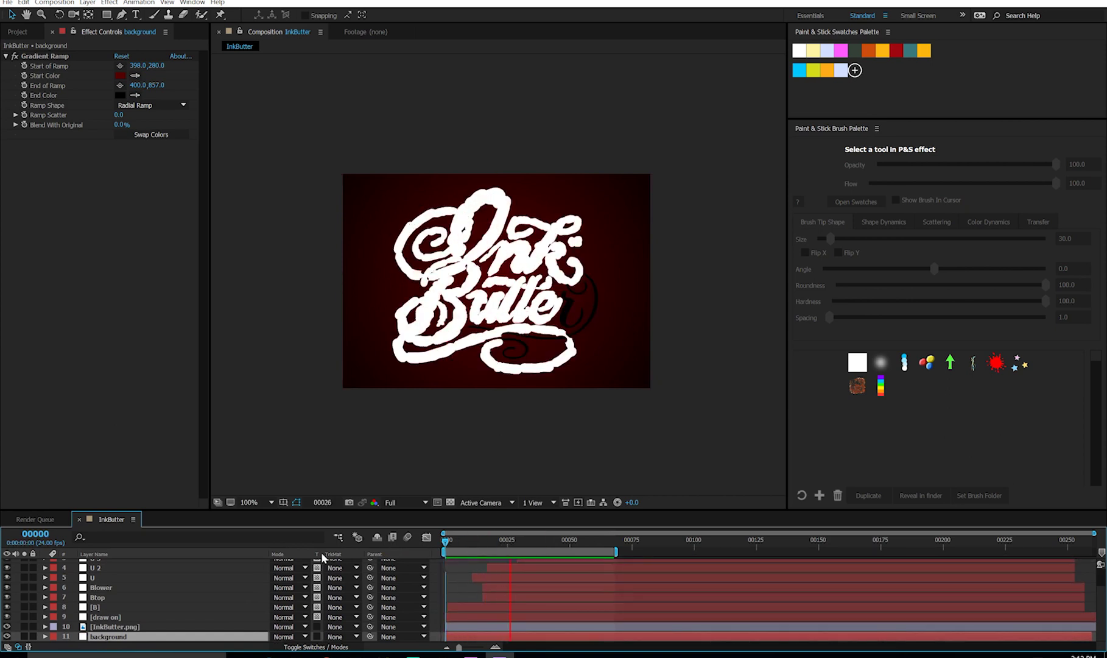
pyautogui.press('space')
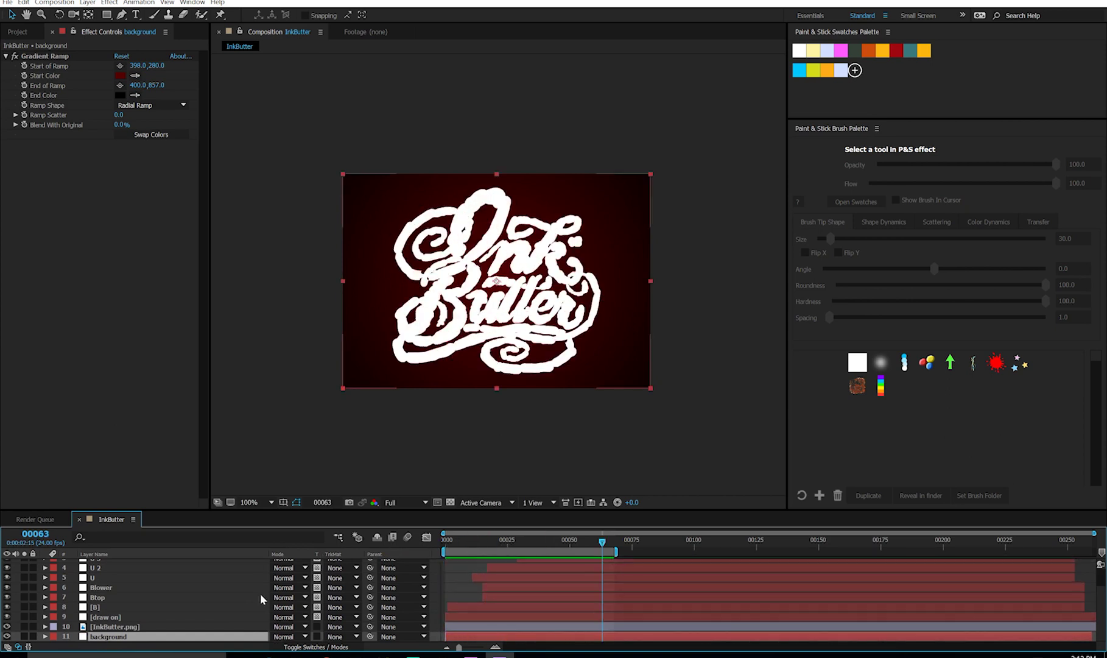
pyautogui.click(24, 636)
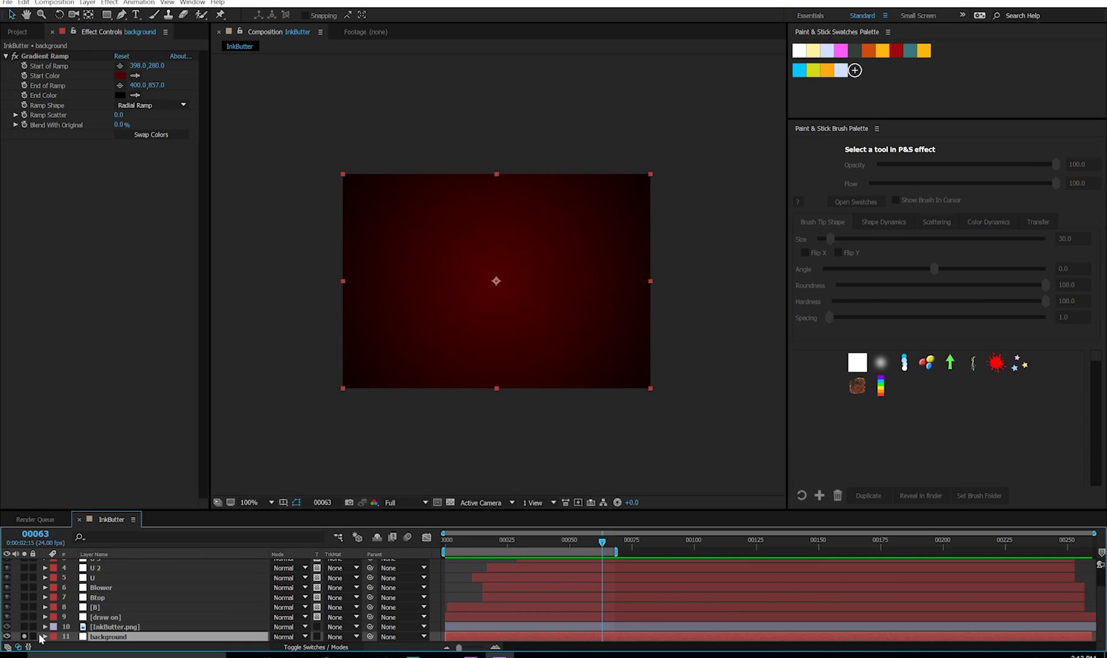
pyautogui.click(450, 502)
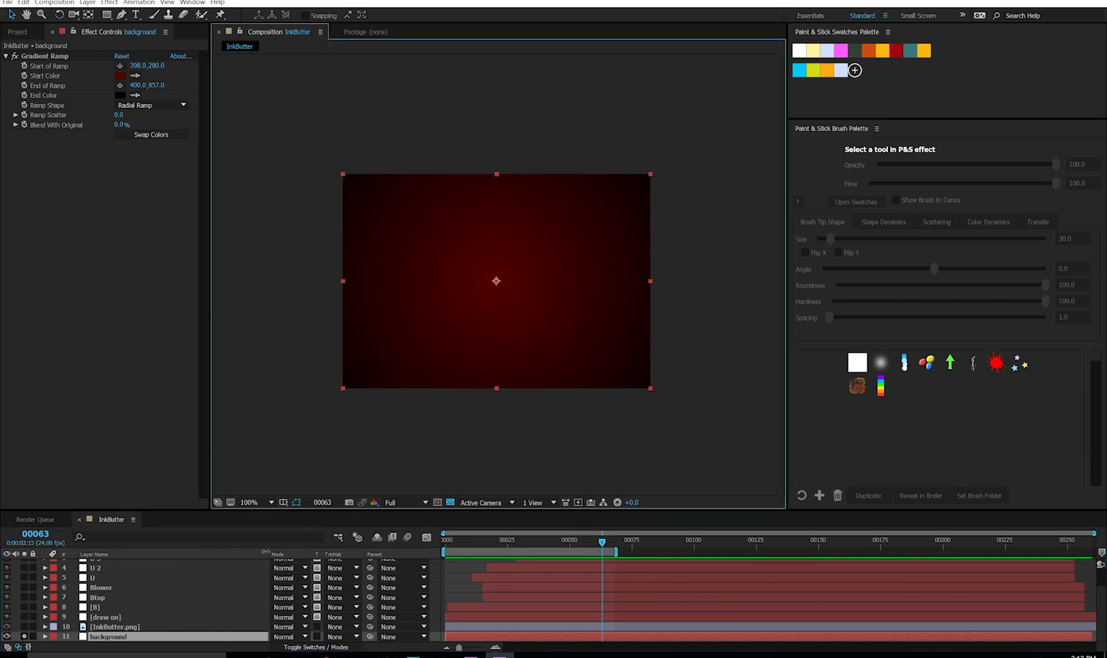
pyautogui.click(24, 626)
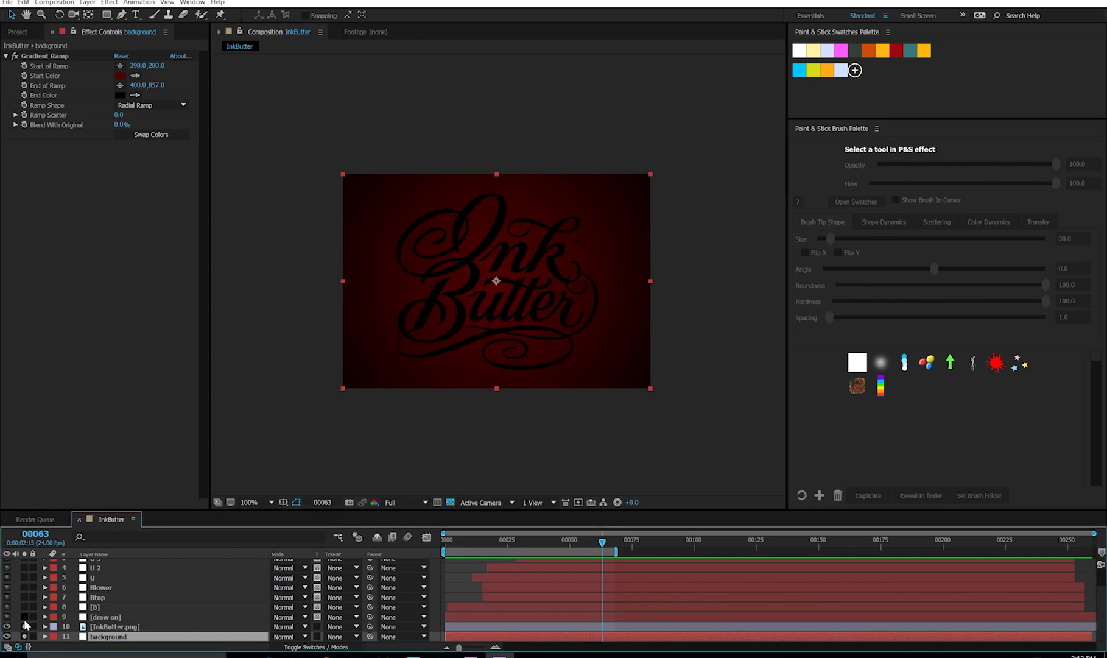
pyautogui.click(24, 617)
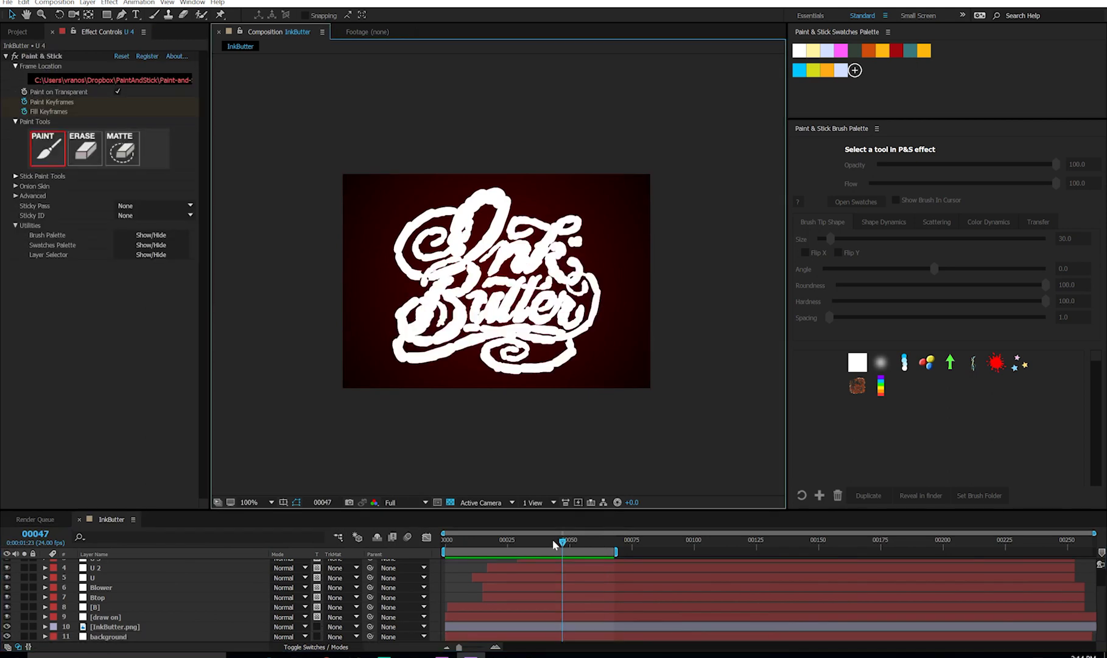
# Pre-compose all the Paint & Stick layers from U 5 through draw on in the InkButter composition
pyautogui.moveTo(554, 544); pyautogui.dragTo(445, 541)
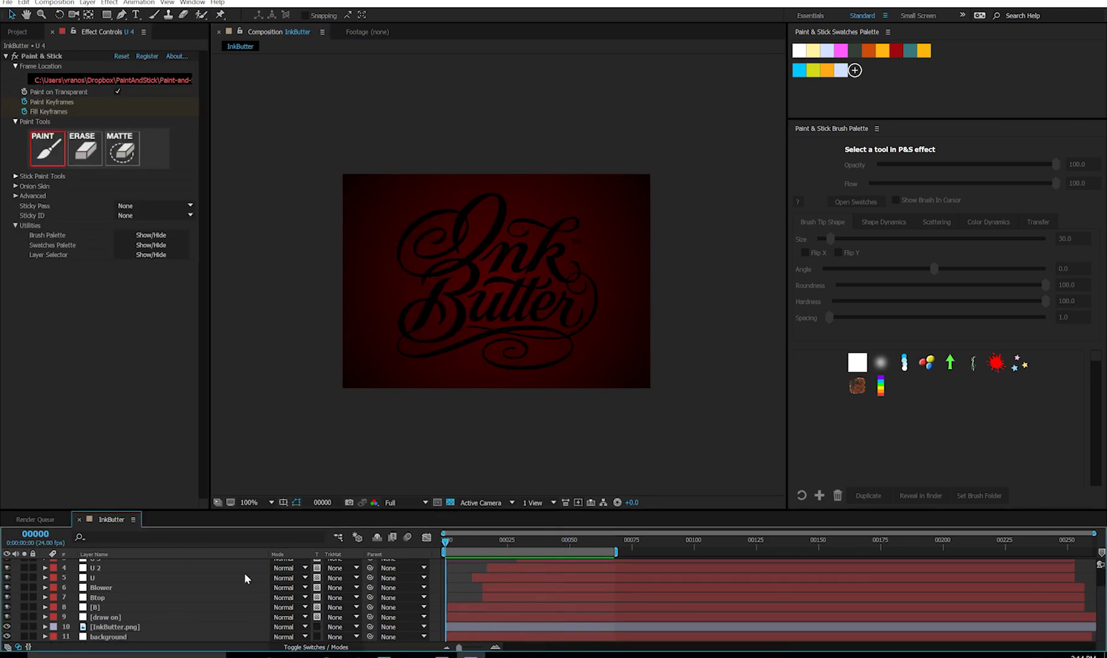
pyautogui.click(107, 617)
pyautogui.scroll(2, 108, 620)
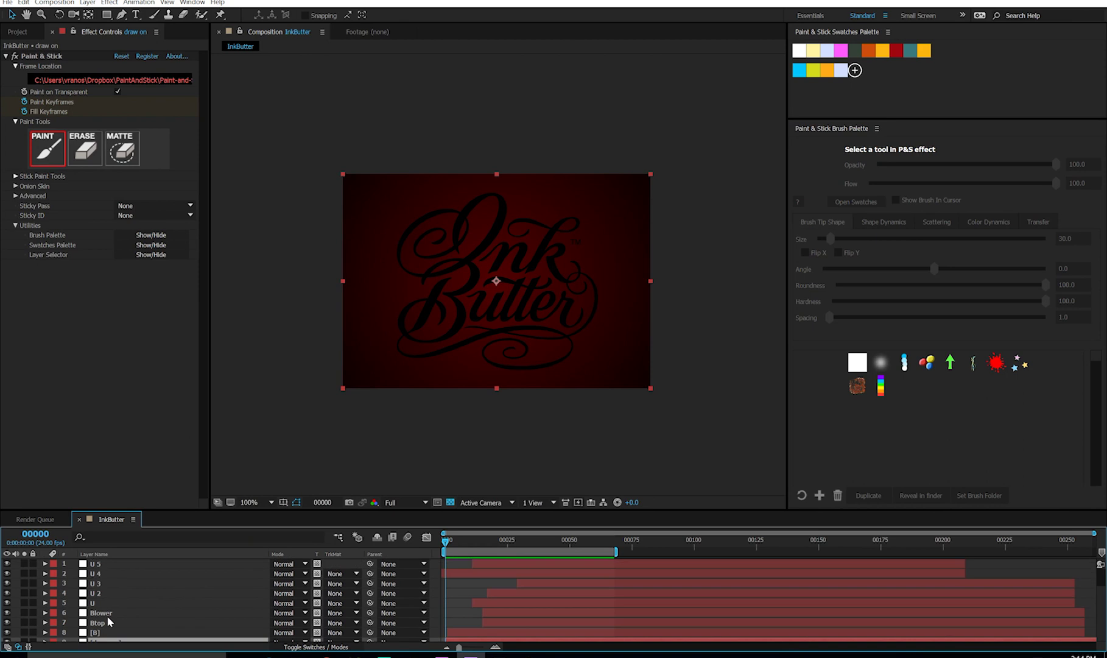
pyautogui.keyDown('shift'); pyautogui.click(113, 562); pyautogui.keyUp('shift')
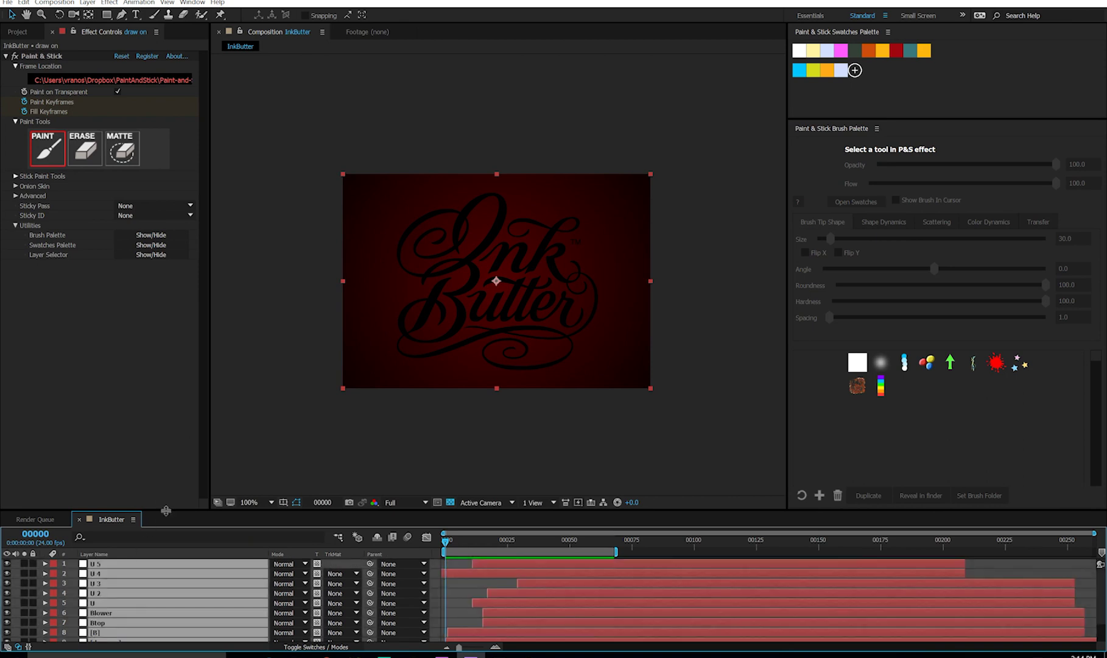
pyautogui.moveTo(165, 510); pyautogui.dragTo(165, 458)
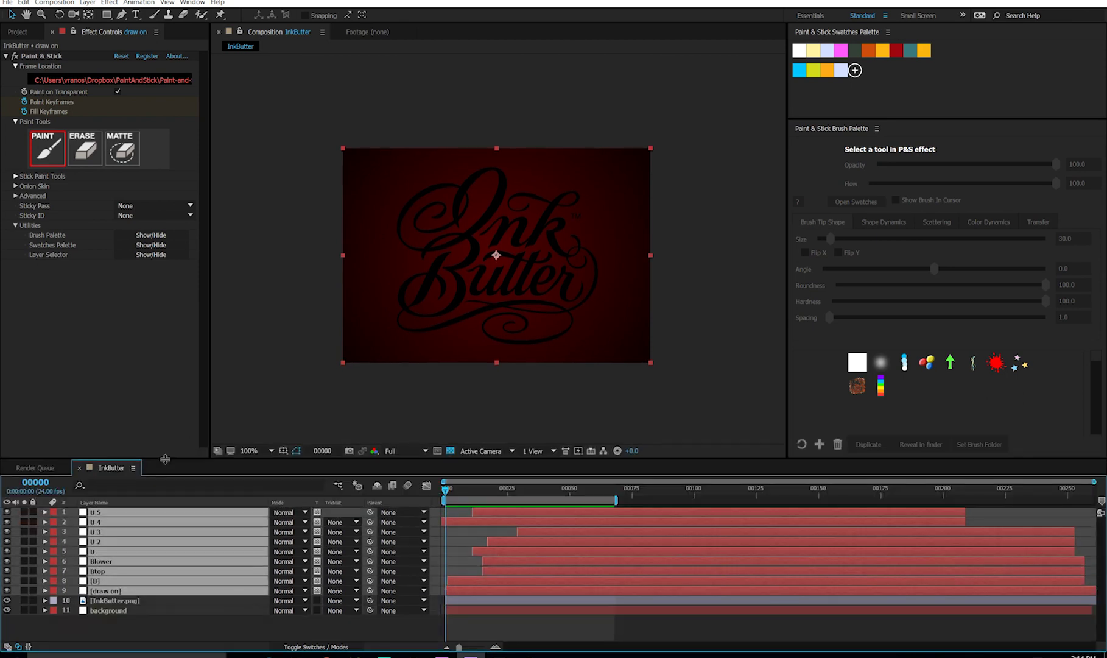
pyautogui.hotkey('ctrl', 'shift', 'c')
pyautogui.click(606, 376)
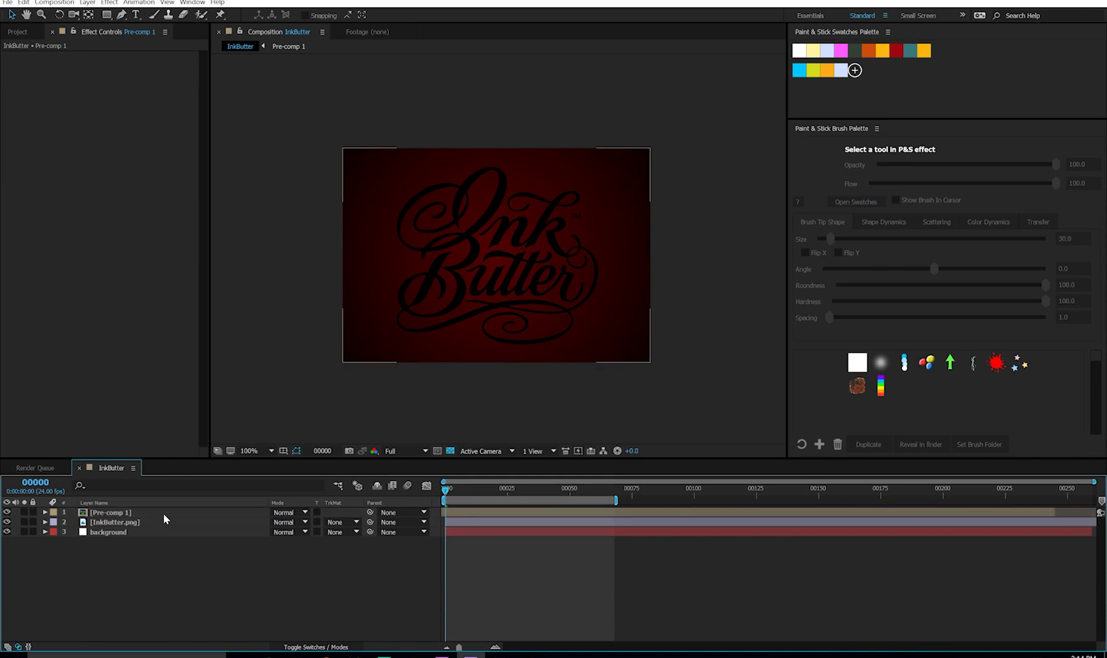
# Open the pre-composition and turn off Preserve Transparency for all of its layers
pyautogui.doubleClick(164, 513)
pyautogui.press('space')
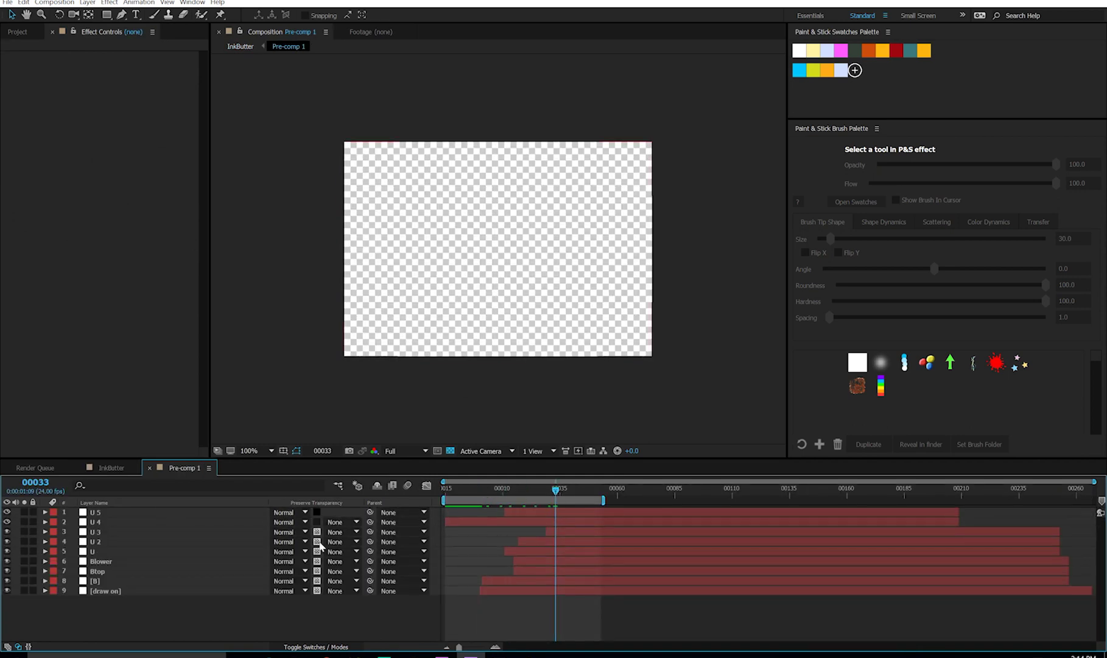
pyautogui.moveTo(320, 546); pyautogui.dragTo(316, 592)
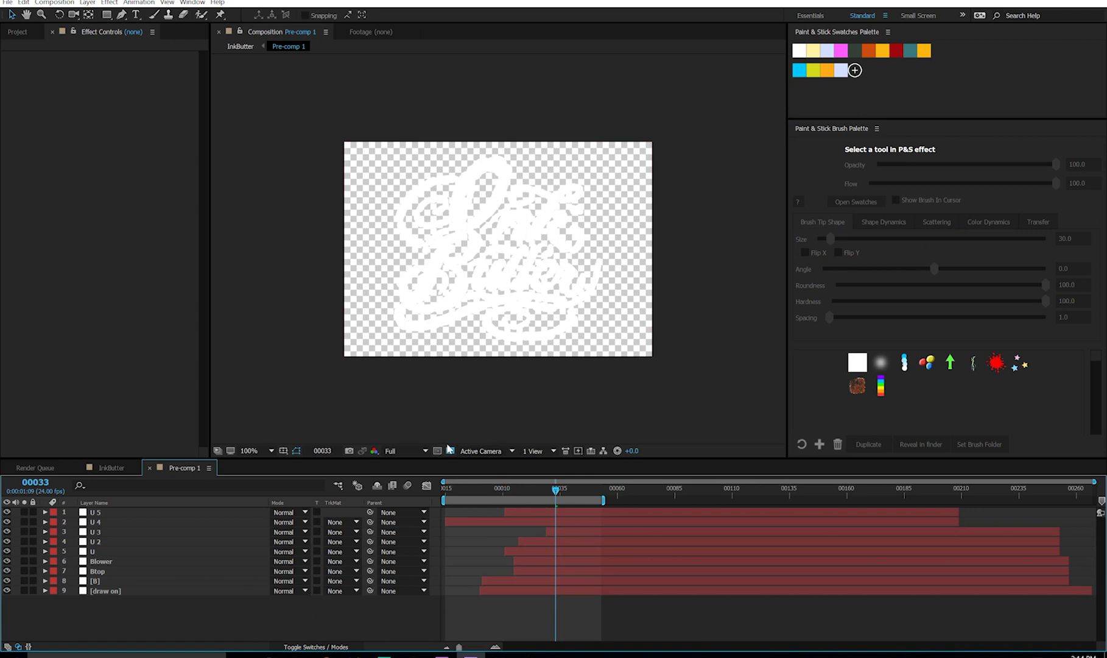
# Hide the transparency grid in the pre-composition and preview the lettering's draw-on from the start
pyautogui.click(449, 451)
pyautogui.moveTo(532, 499); pyautogui.dragTo(457, 500)
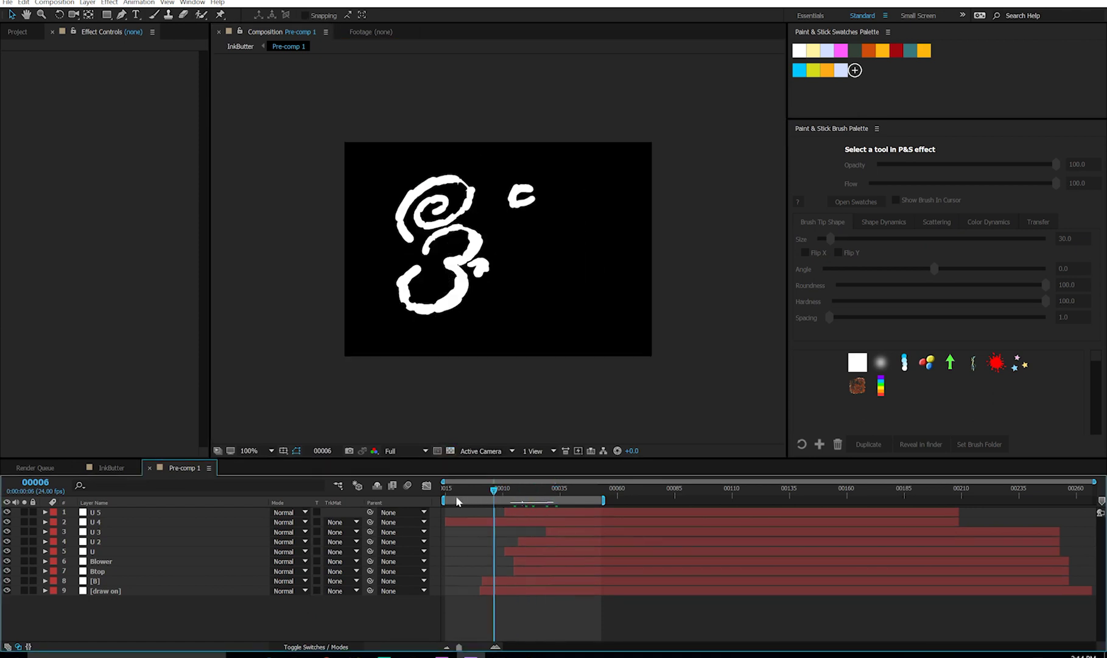
pyautogui.press('space')
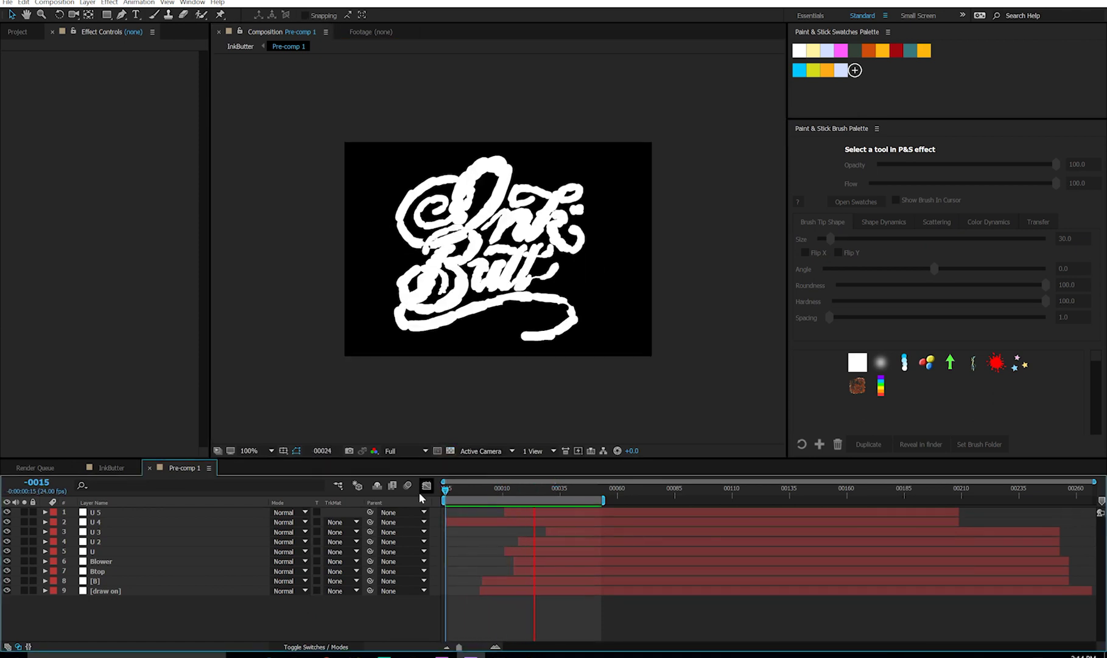
pyautogui.press('space')
# In the InkButter composition, give InkButter.png an Alpha Matte from the pre-composition and preview the result from frame 0
pyautogui.press('Tab')
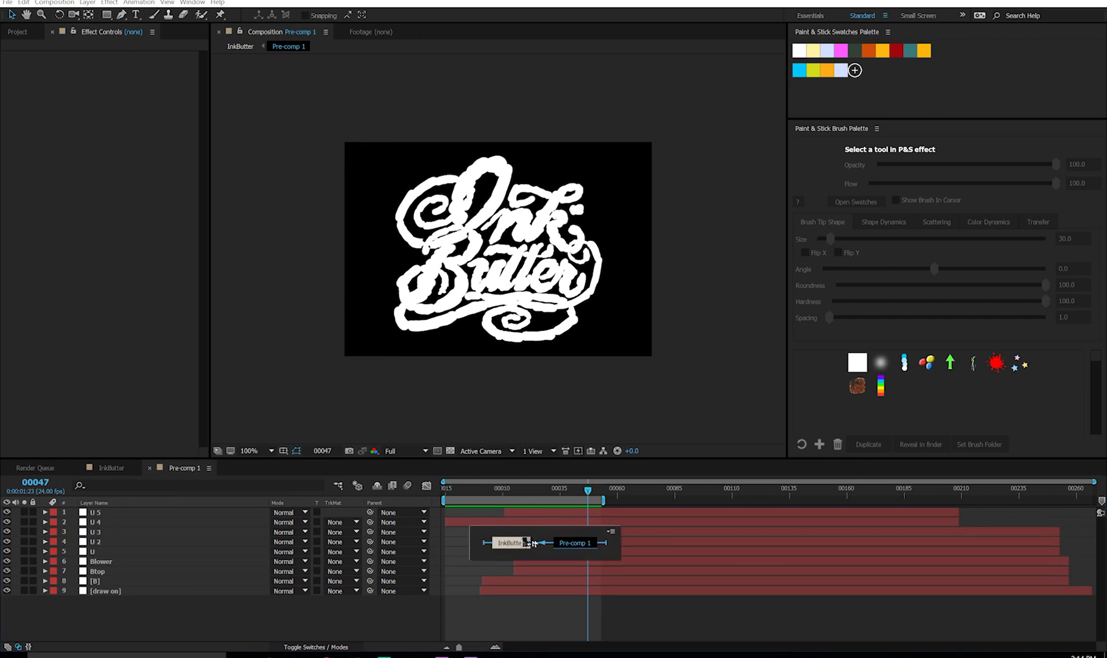
pyautogui.click(511, 543)
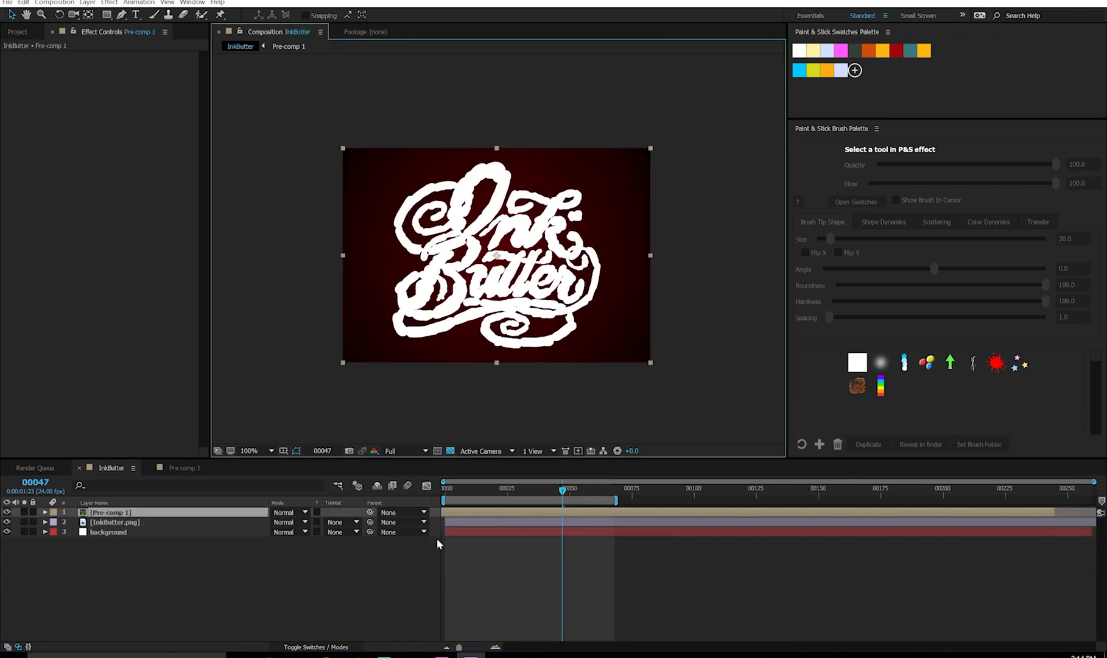
pyautogui.click(229, 520)
pyautogui.click(25, 522)
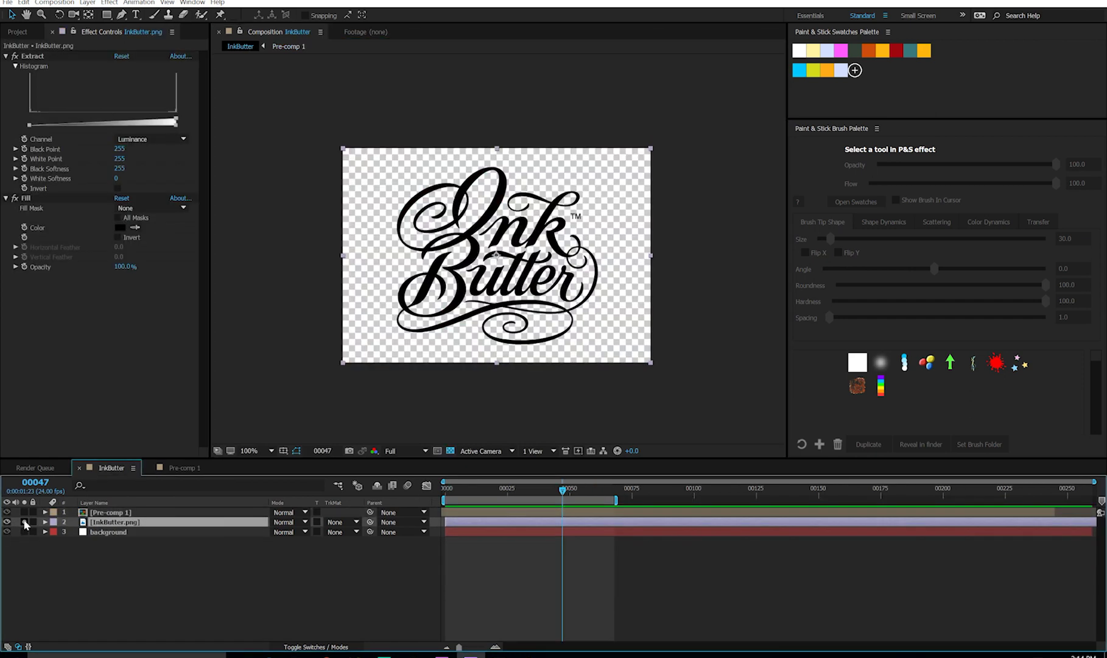
pyautogui.click(338, 522)
pyautogui.click(347, 545)
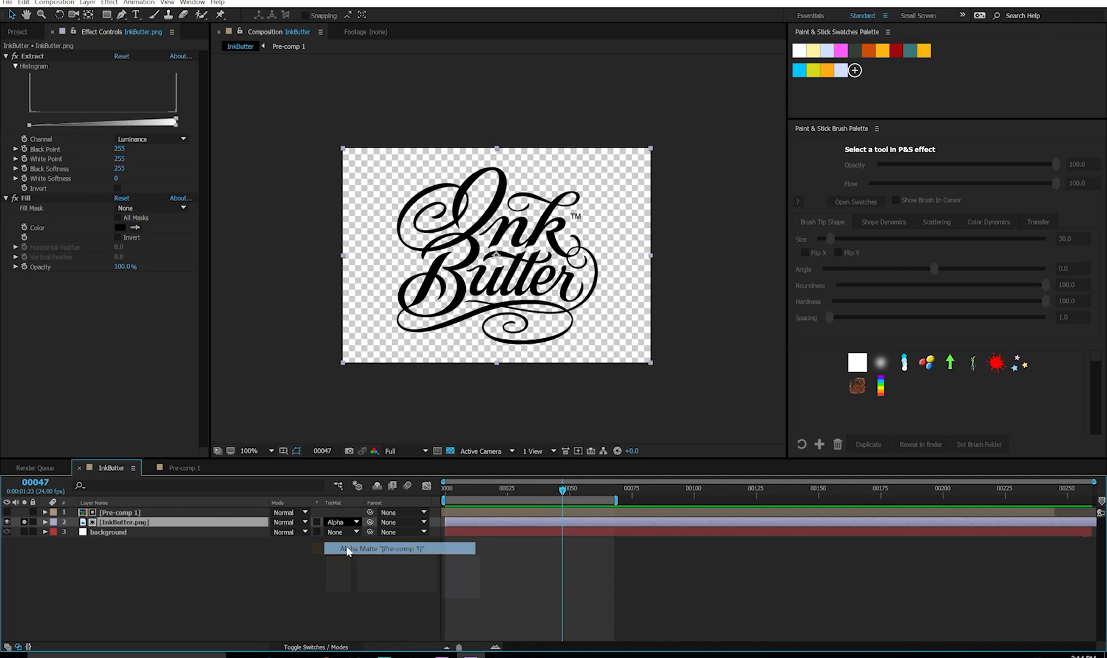
pyautogui.click(24, 523)
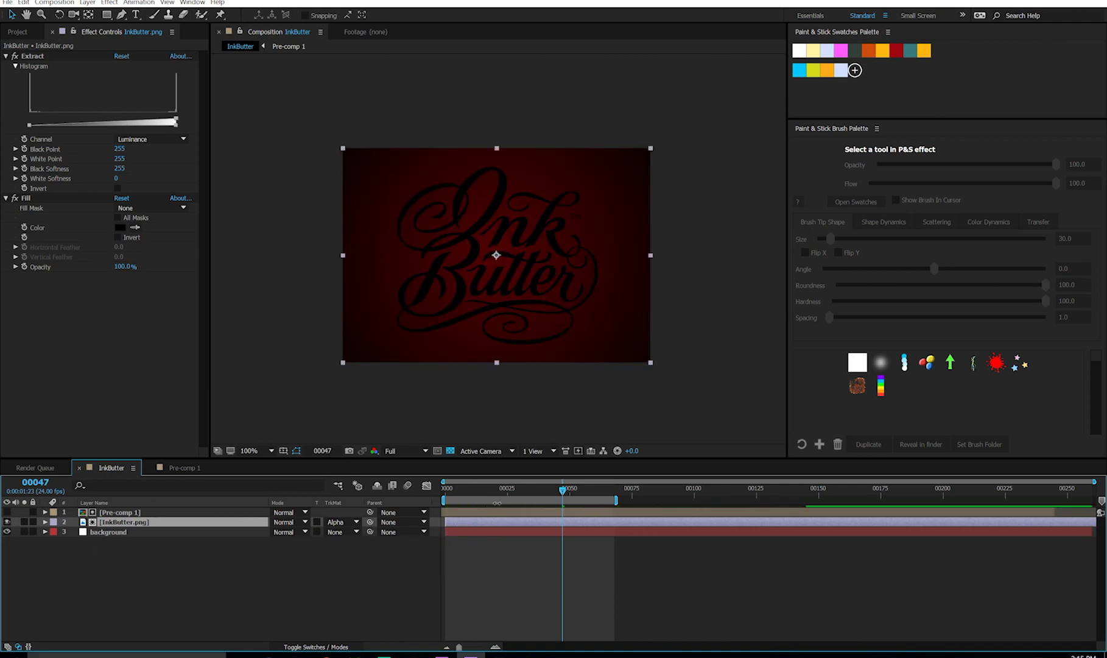
pyautogui.moveTo(536, 490); pyautogui.dragTo(408, 490)
pyautogui.press('space')
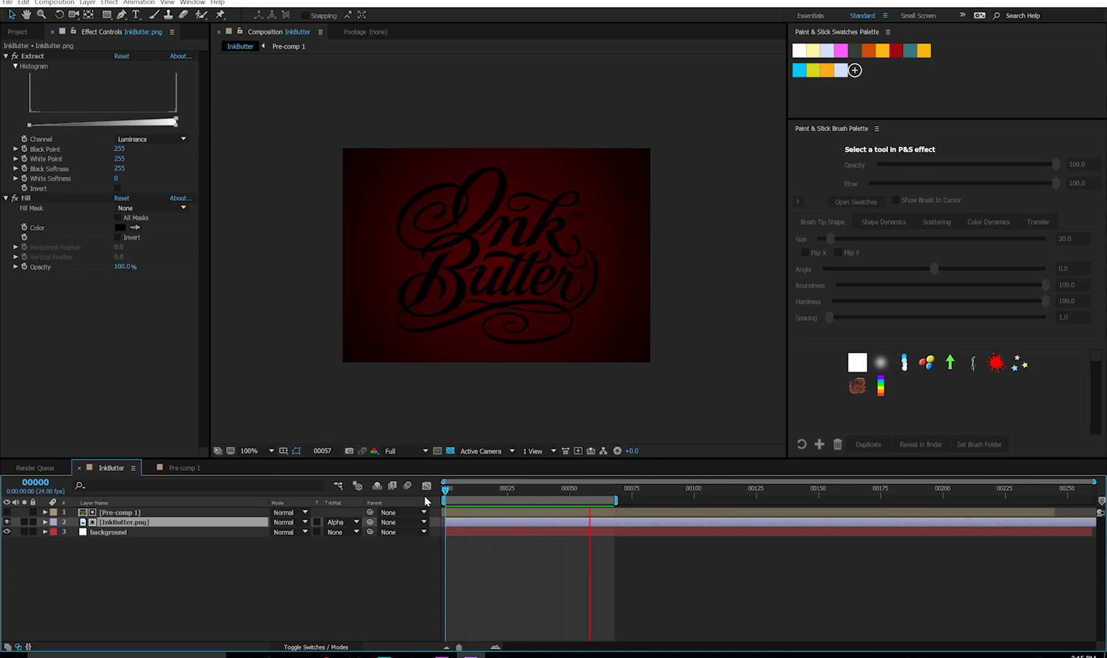
# Disable the Fill effect on InkButter.png and preview the matted lettering from frame 0
pyautogui.click(35, 190)
pyautogui.click(15, 198)
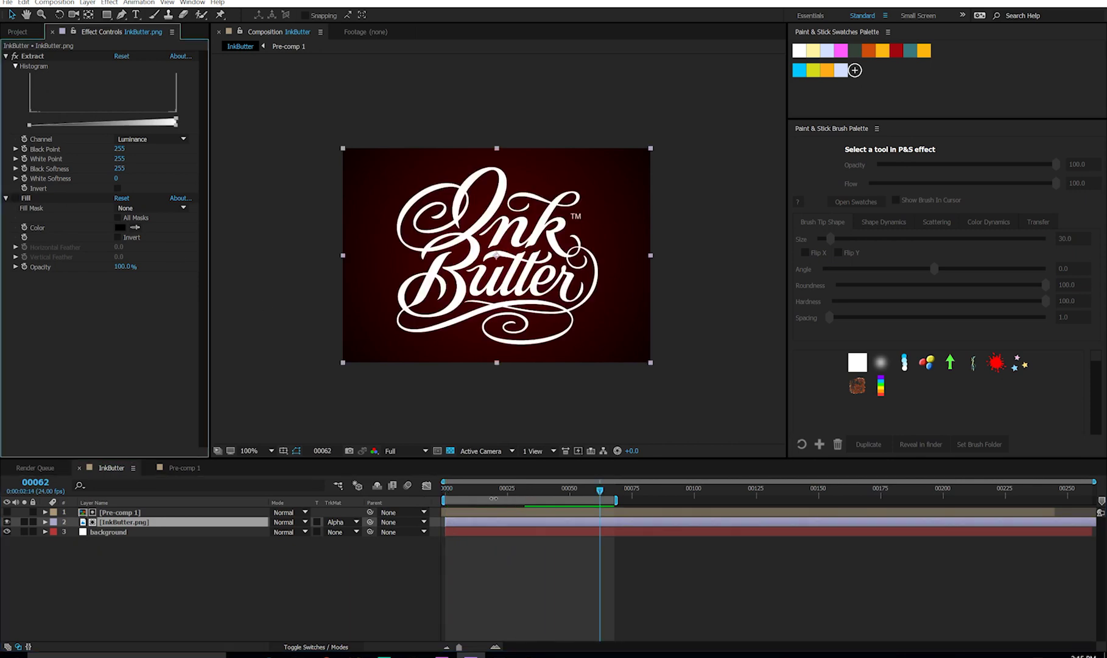
pyautogui.press('Home')
pyautogui.click(395, 590)
pyautogui.press('space')
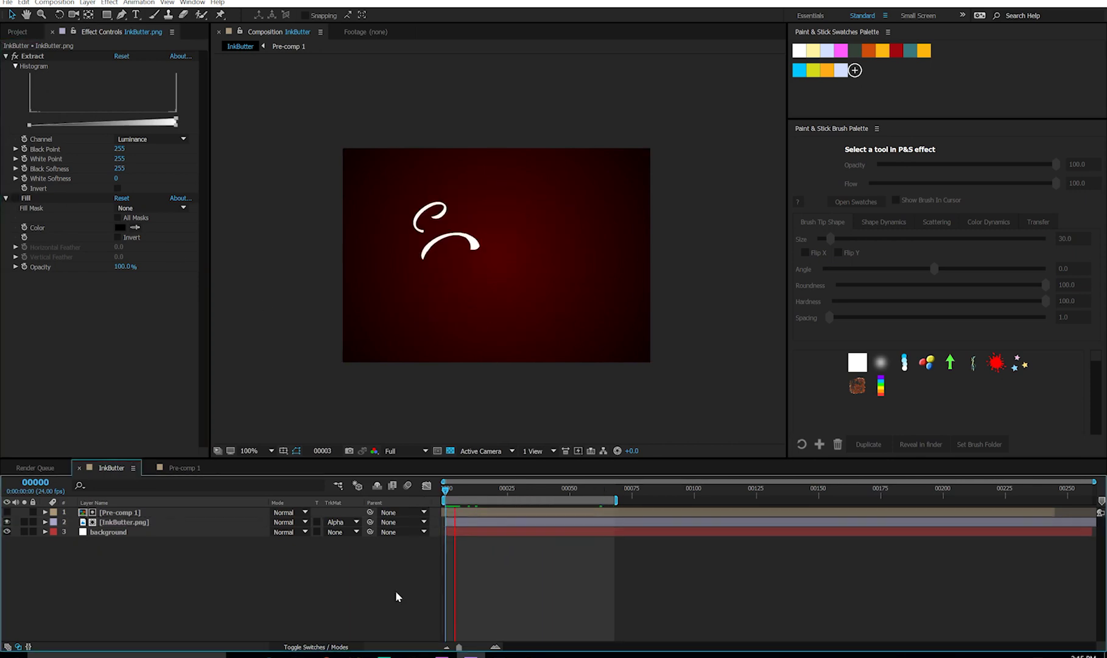